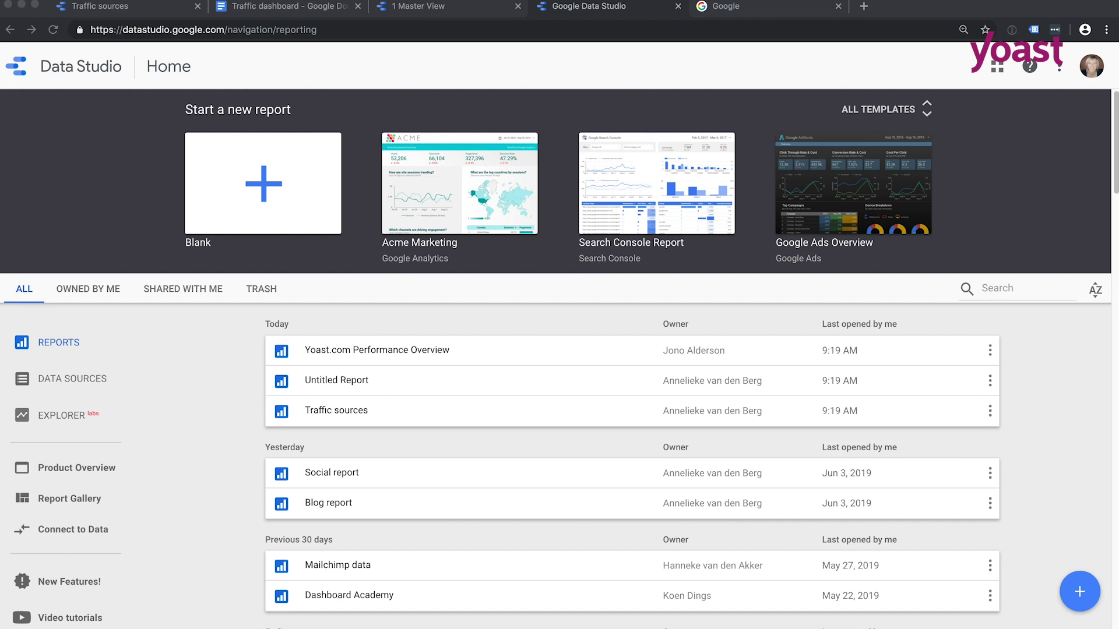
Search Google for "google analytics demo" and open the Analytics Help page on accessing the demo account
click(727, 16)
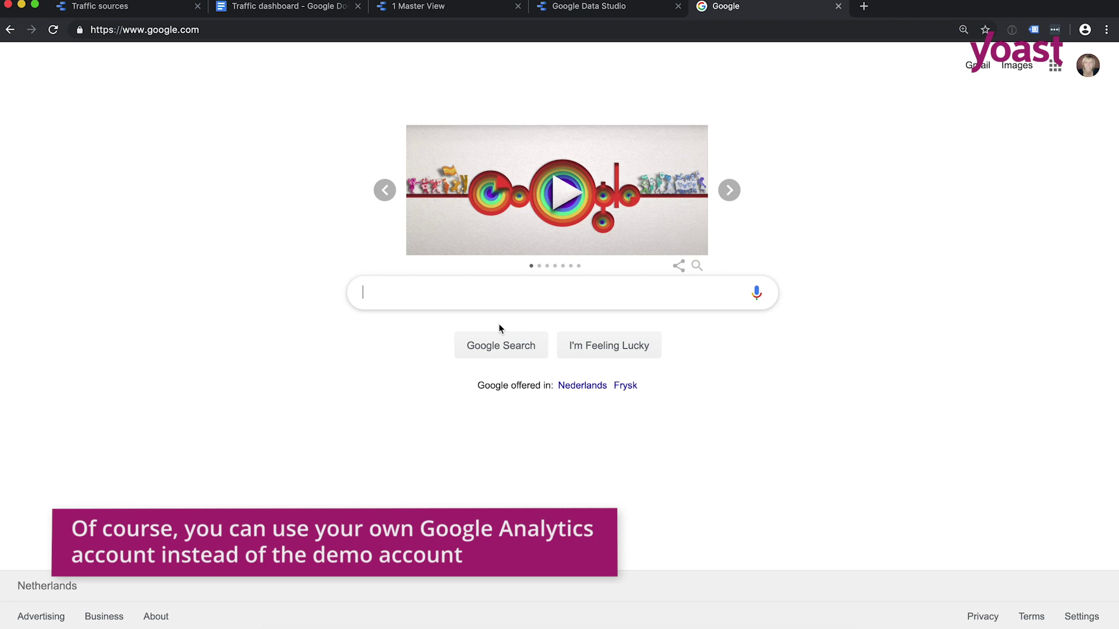
text(google an)
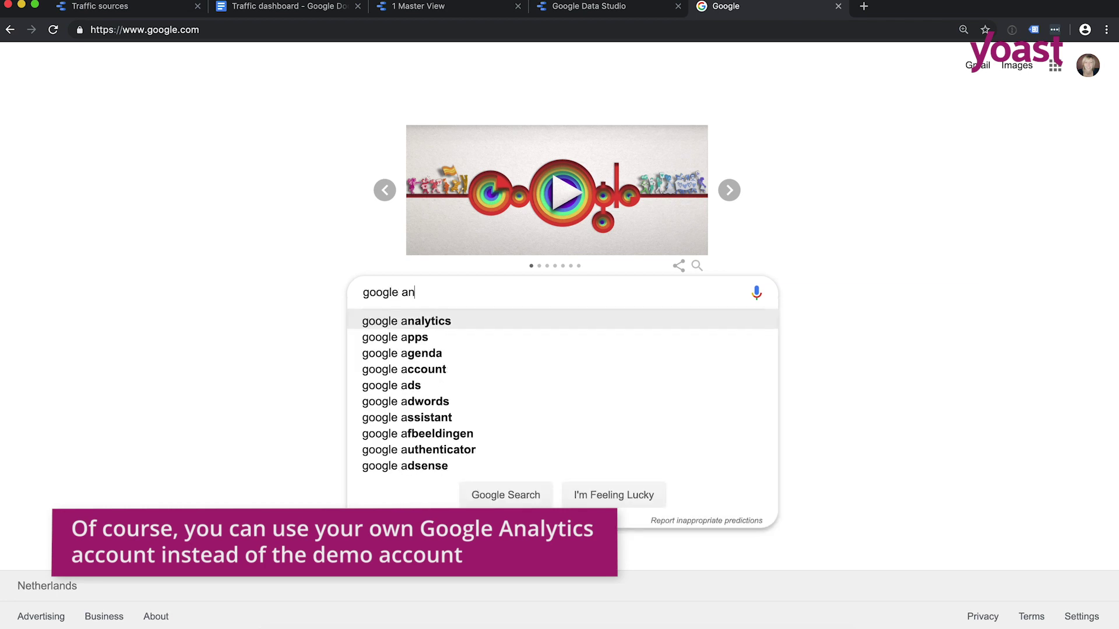
text(alytics de)
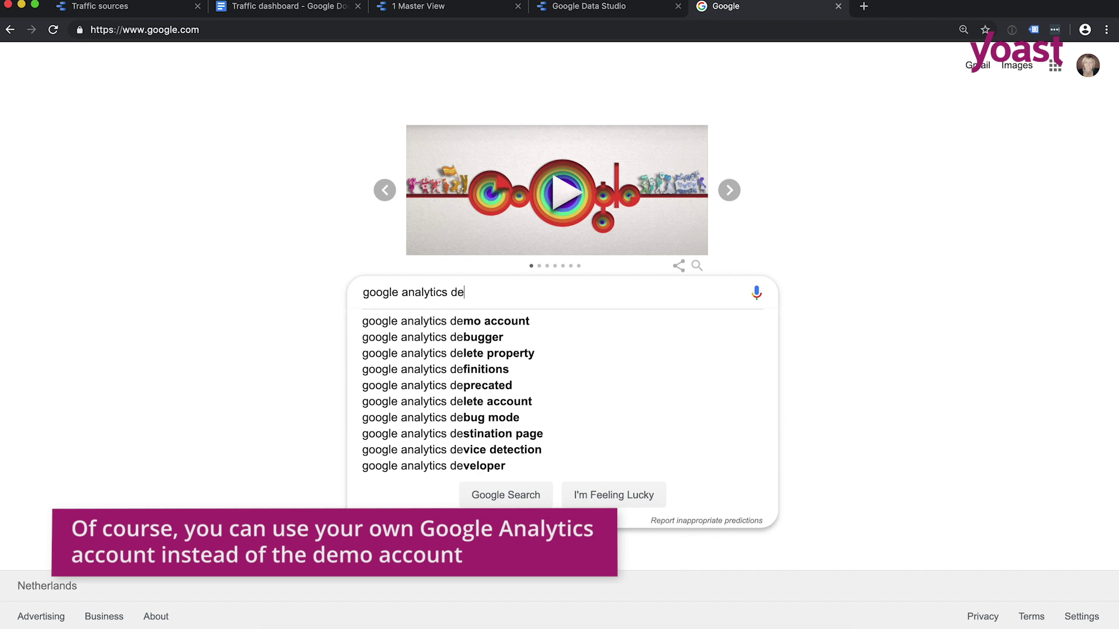
text(mo)
key(Return)
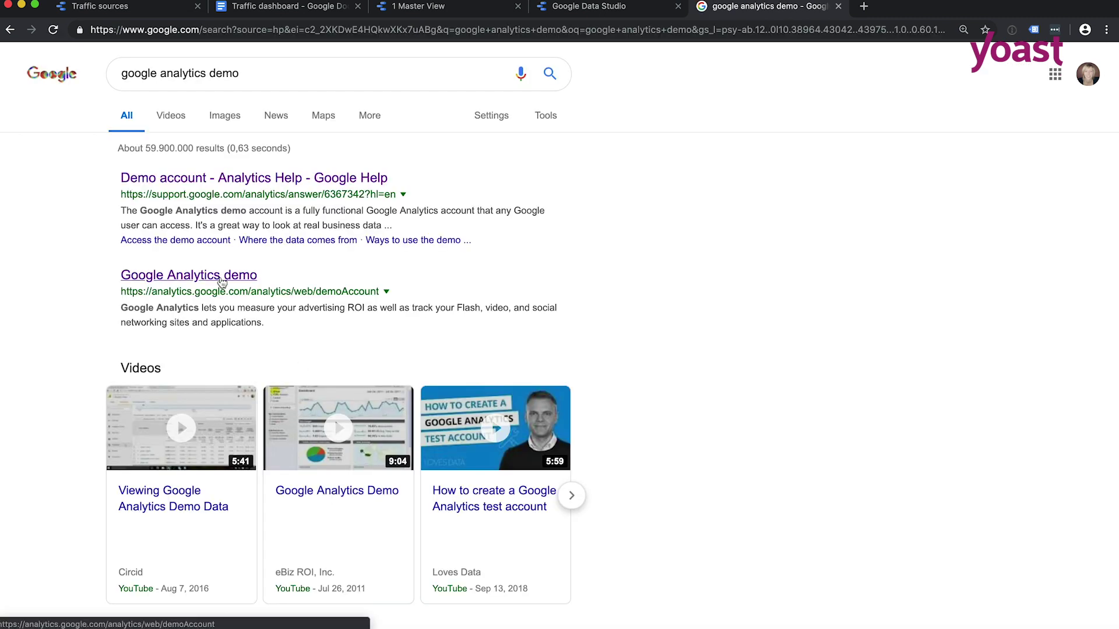
click(205, 280)
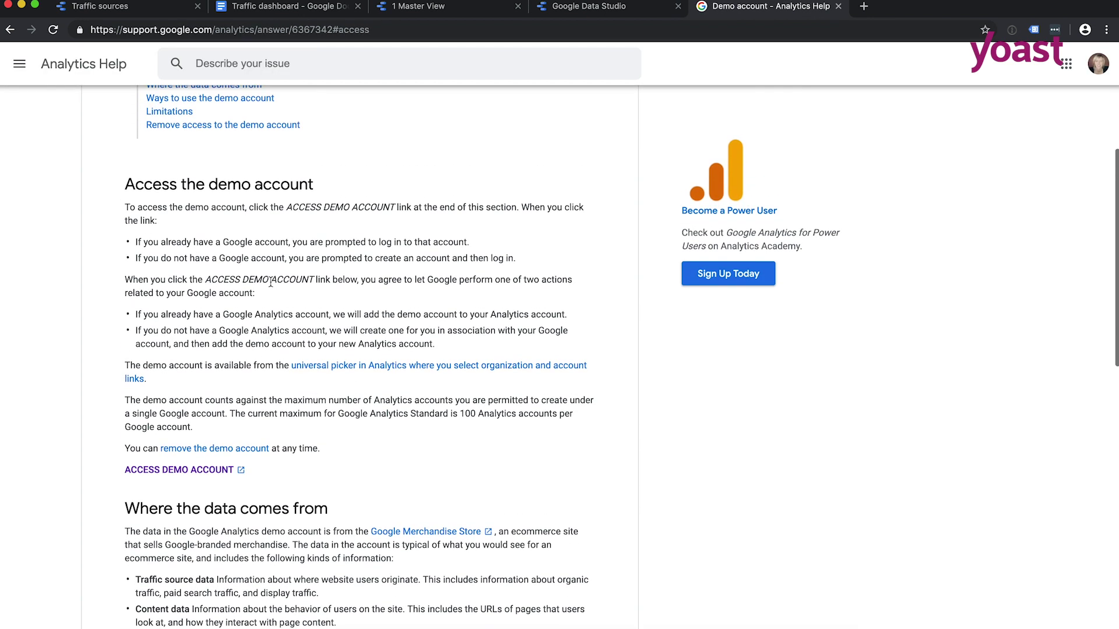
Access the Google Analytics demo account through the link that ends the access instructions
scroll(271, 281, down, 3)
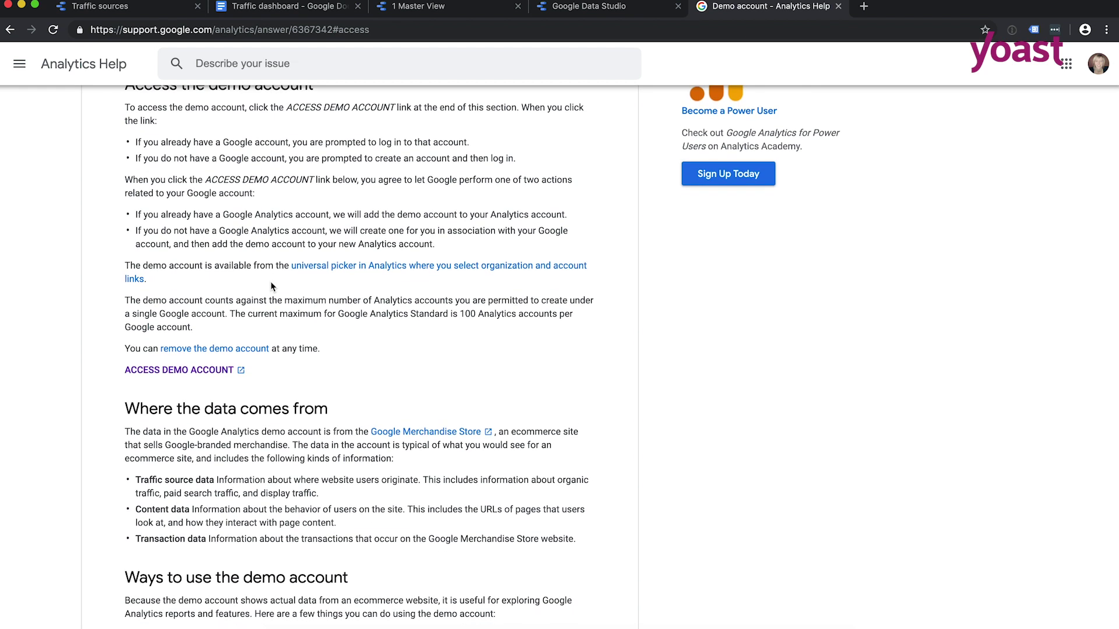
scroll(271, 281, down, 2)
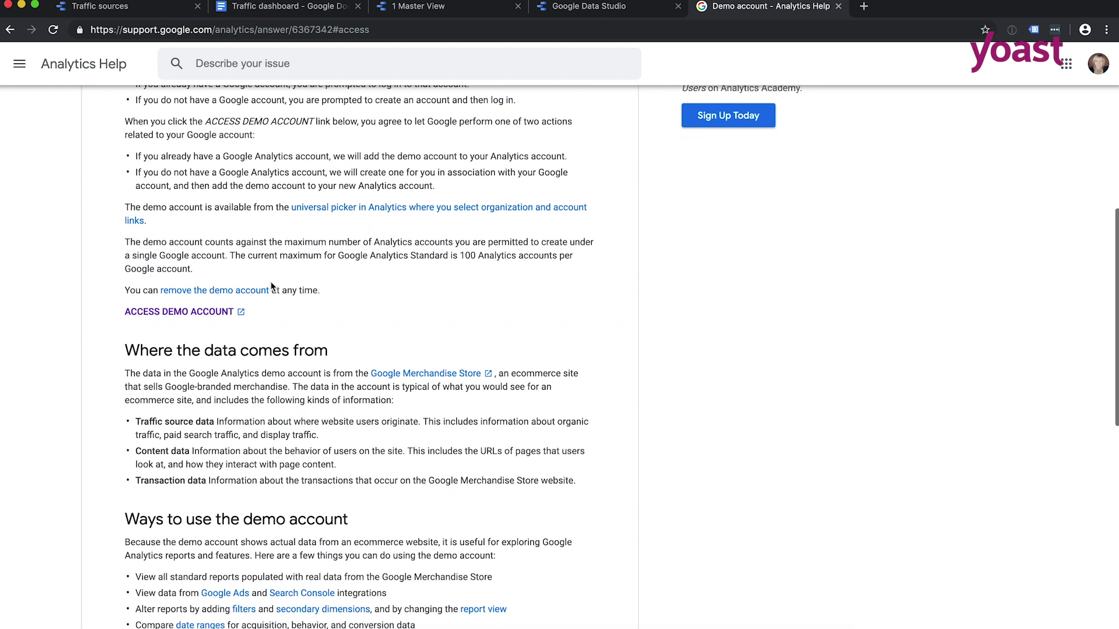
click(205, 314)
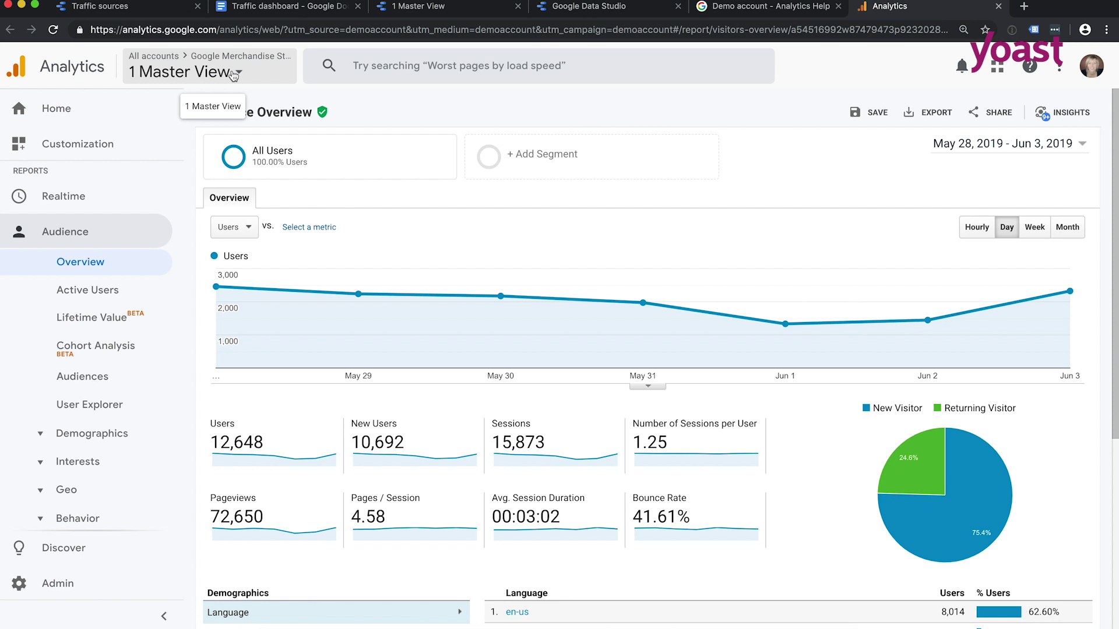
Switch to Data Studio, create a blank report and start a new data source with the Google Analytics connector
click(589, 14)
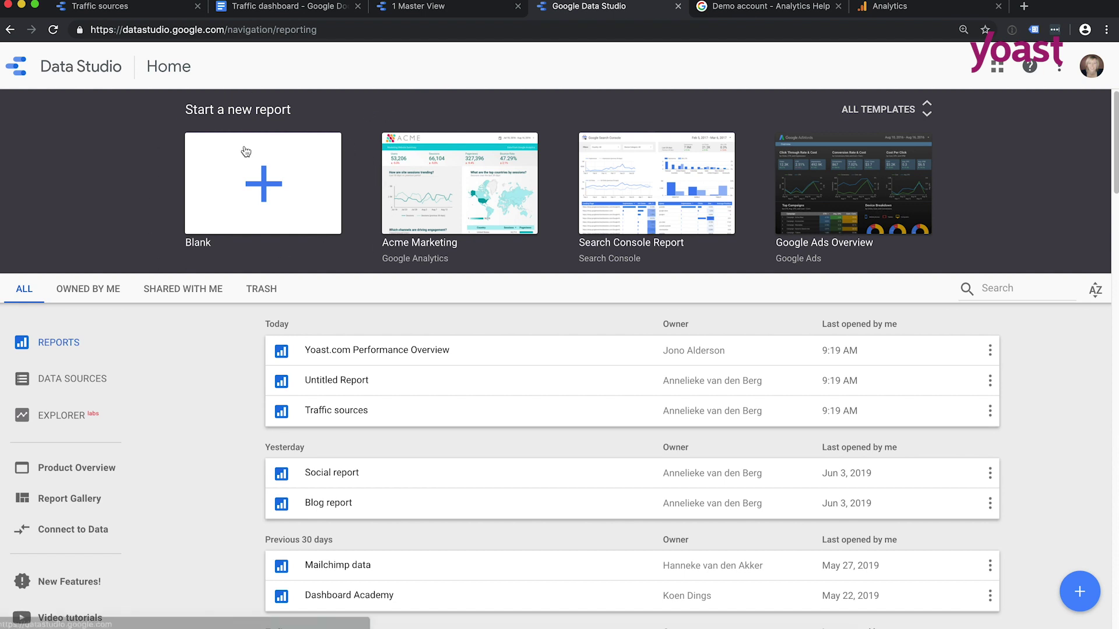
click(255, 179)
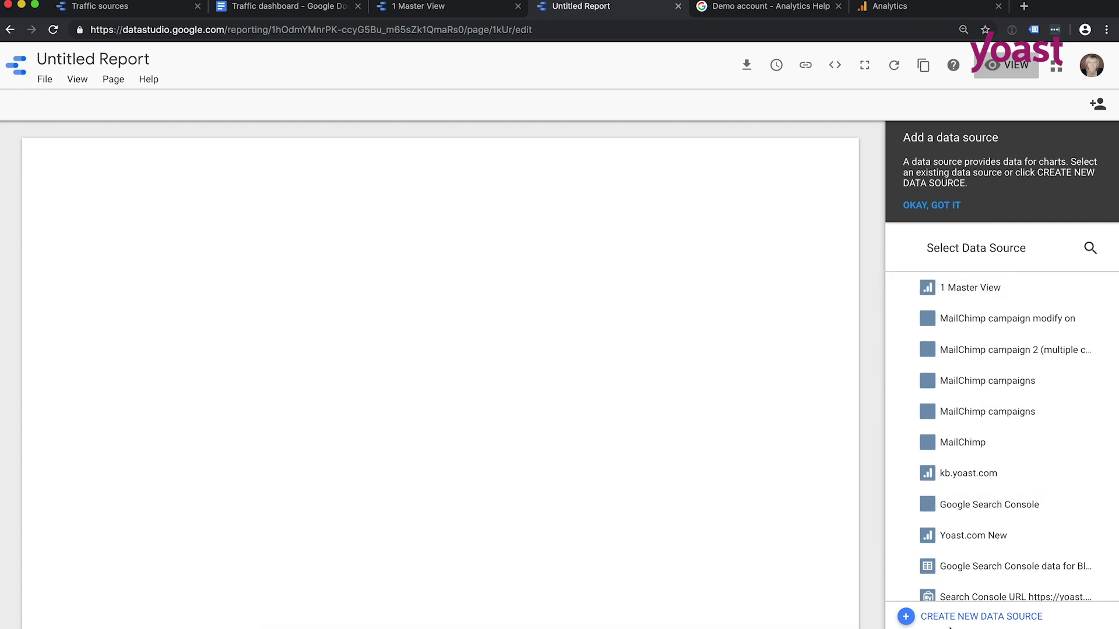
click(948, 619)
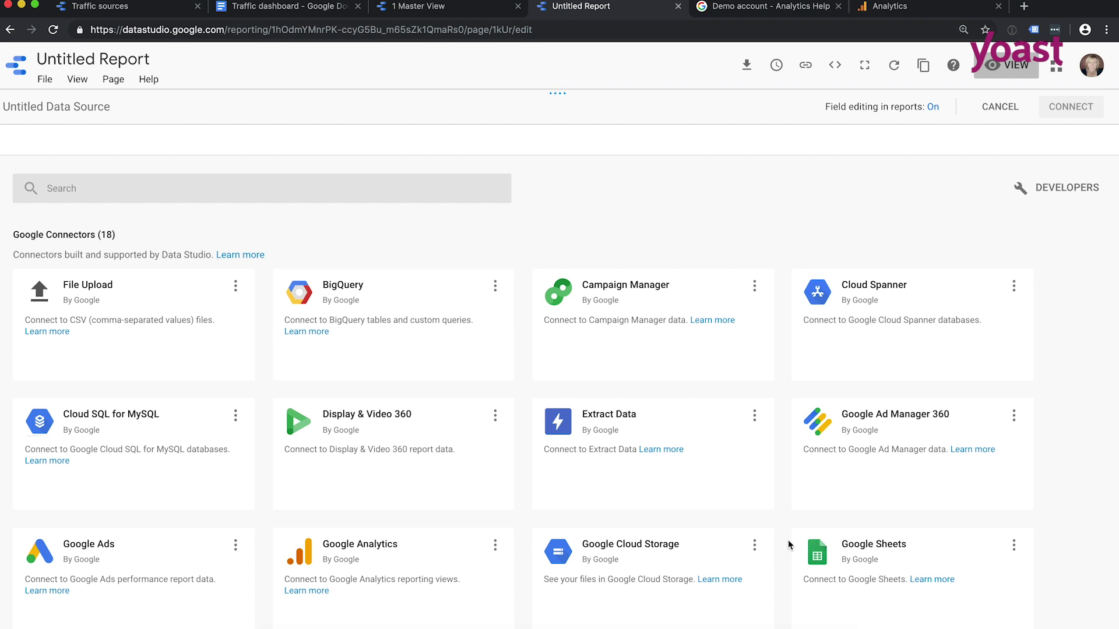
scroll(781, 445, down, 3)
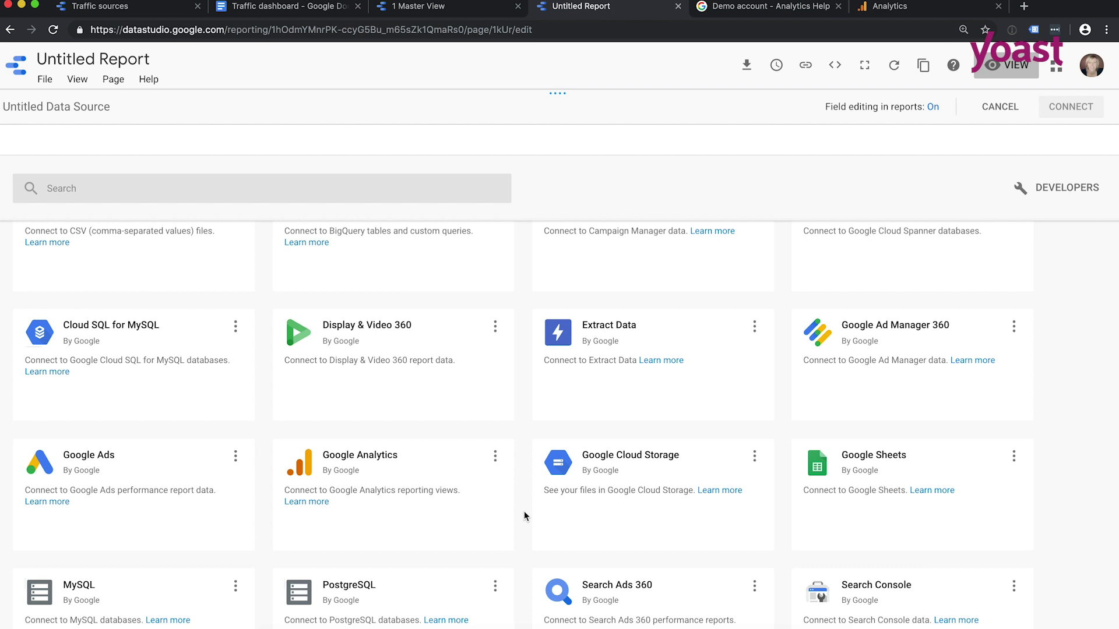
mouse_move(491, 452)
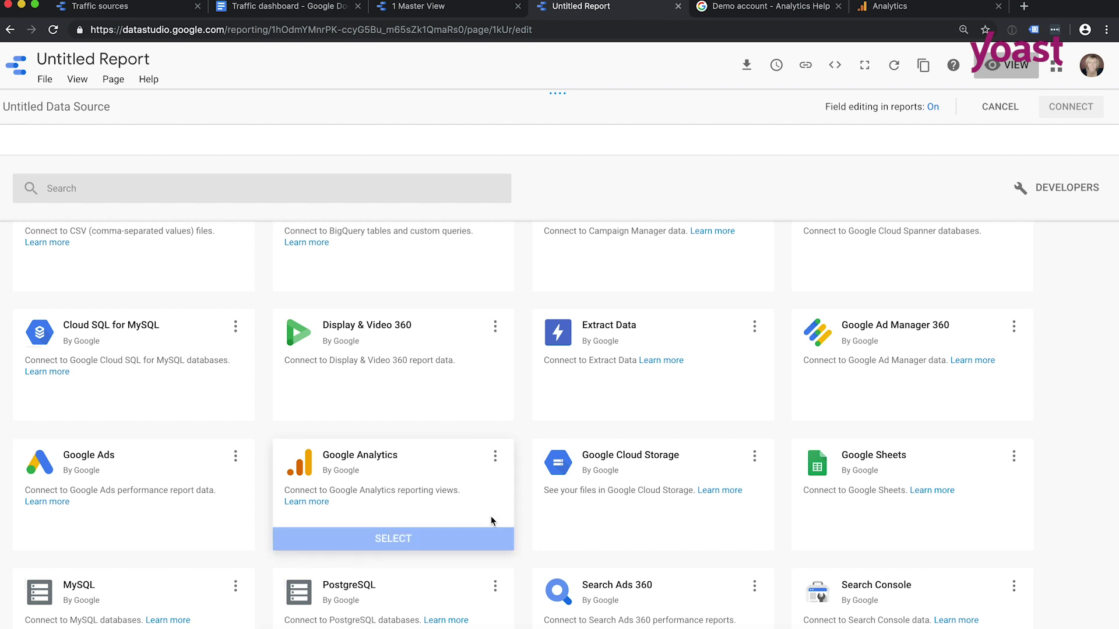
click(393, 539)
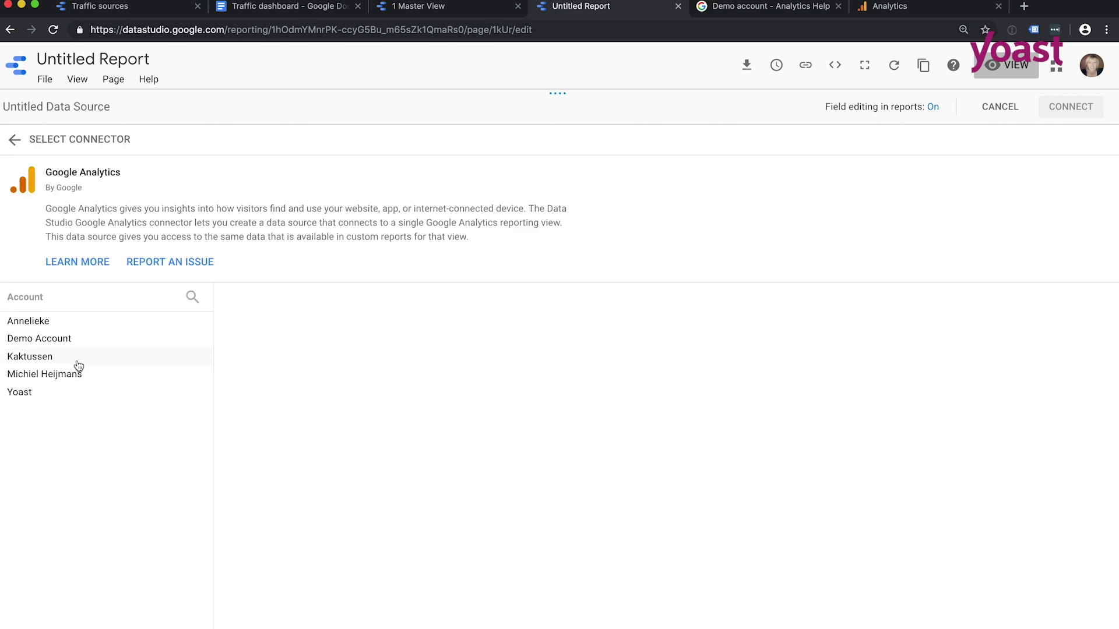
Connect the data source to the Demo Account's Google Merchandise Store property, using 1 Master View
click(67, 343)
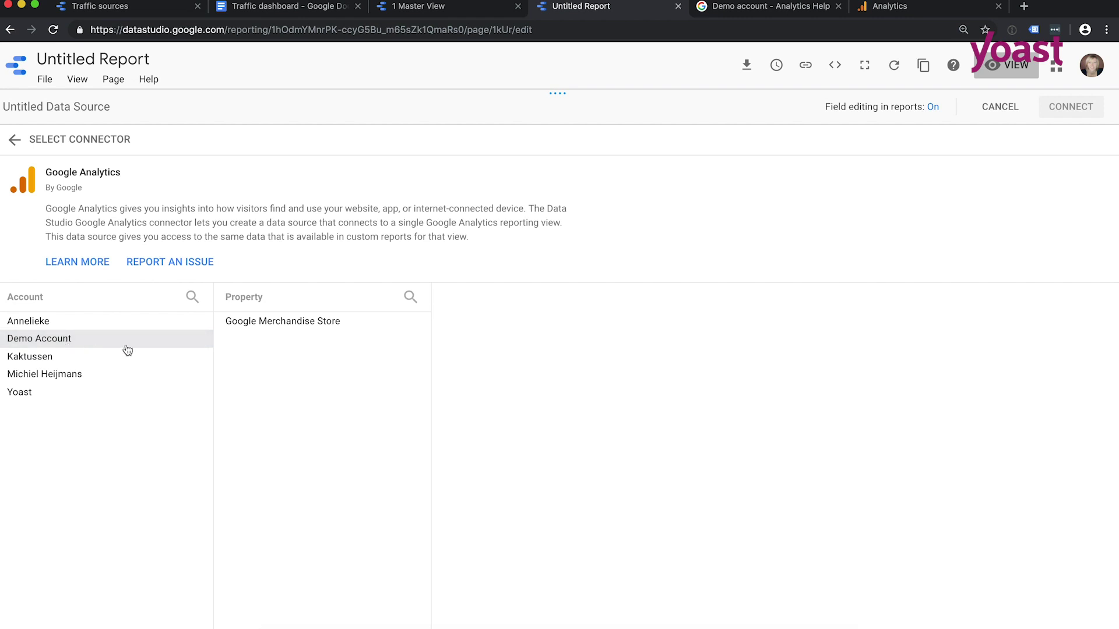
click(250, 324)
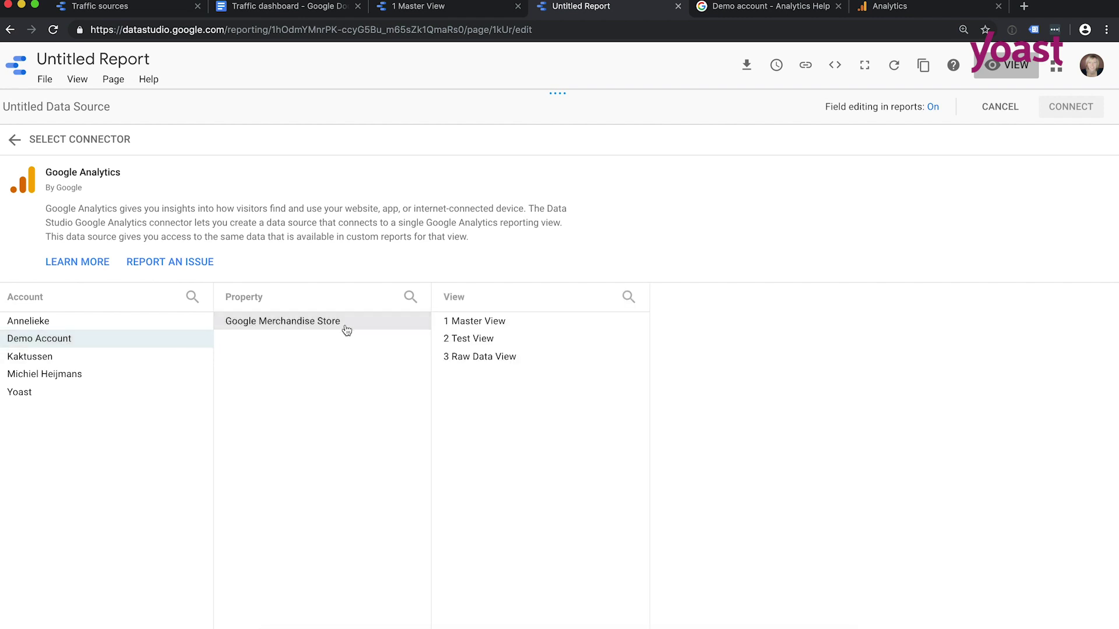
click(472, 328)
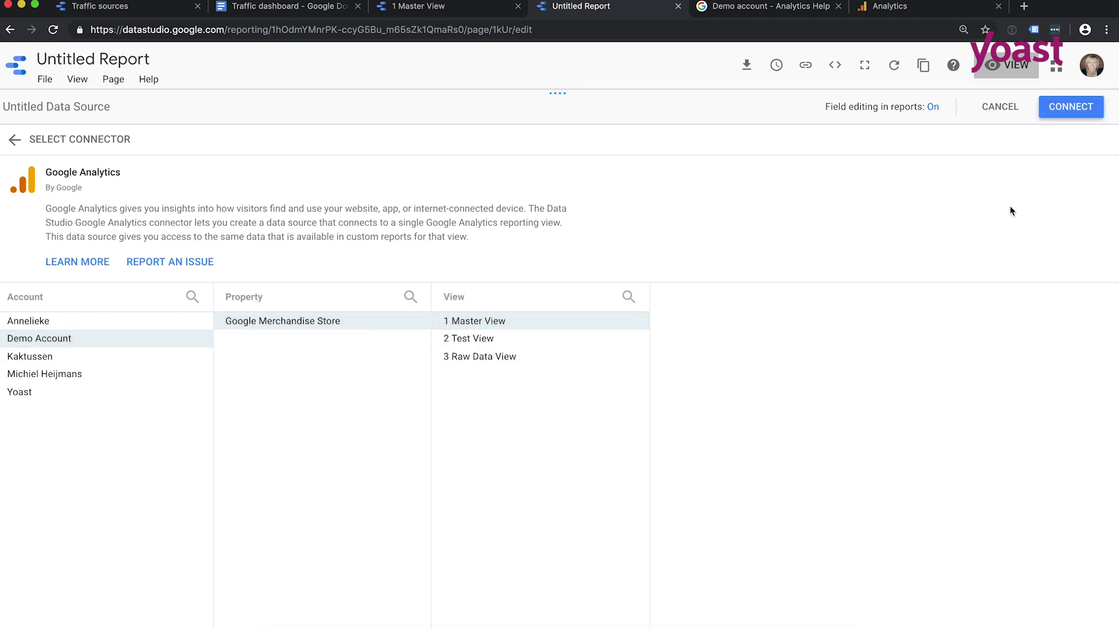
click(1062, 109)
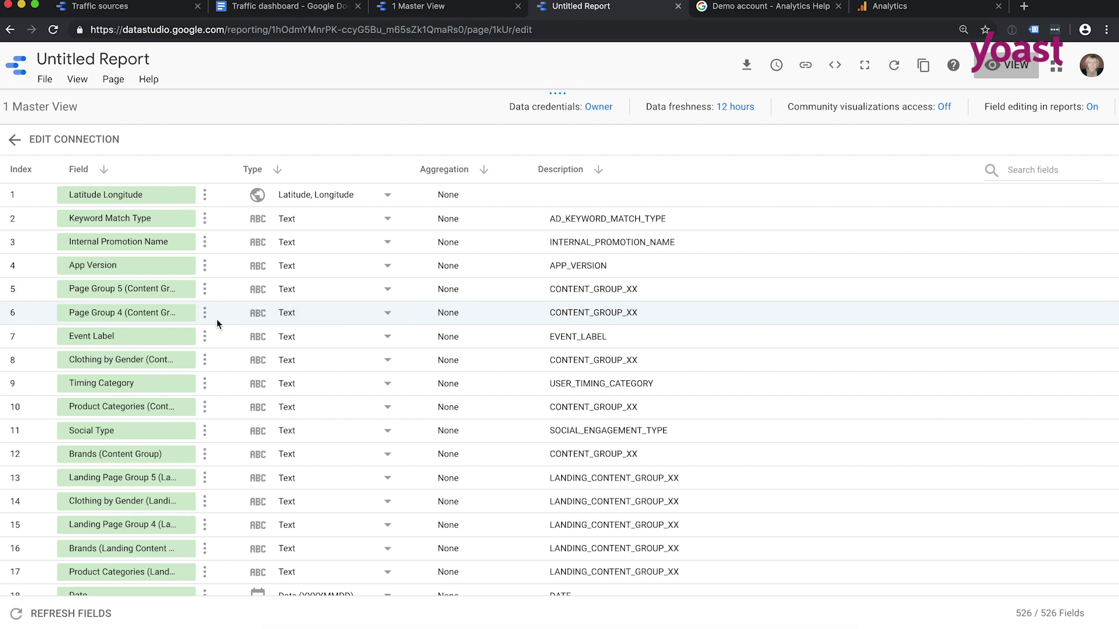
Look through the fields of the 1 Master View data source and add it to the report
scroll(217, 322, down, 5)
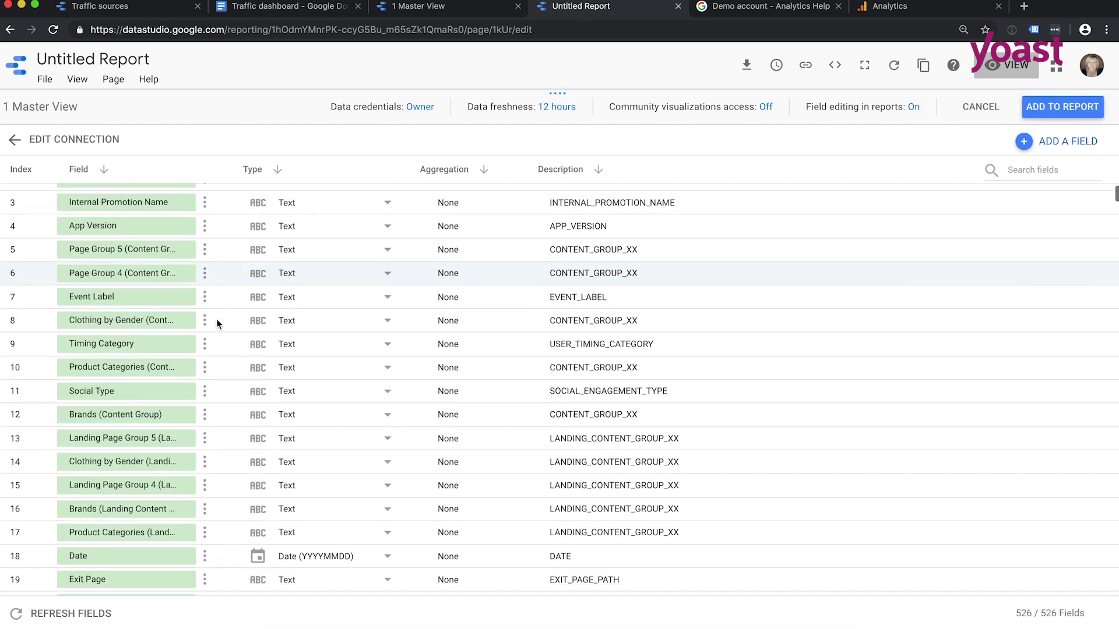
scroll(217, 321, down, 20)
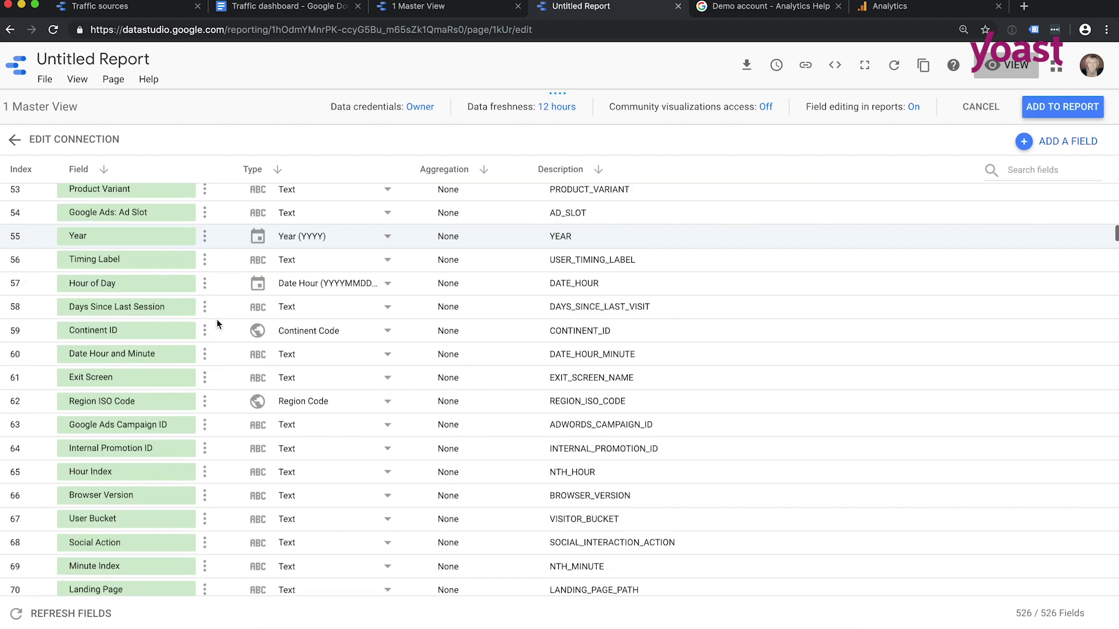
scroll(217, 321, down, 17)
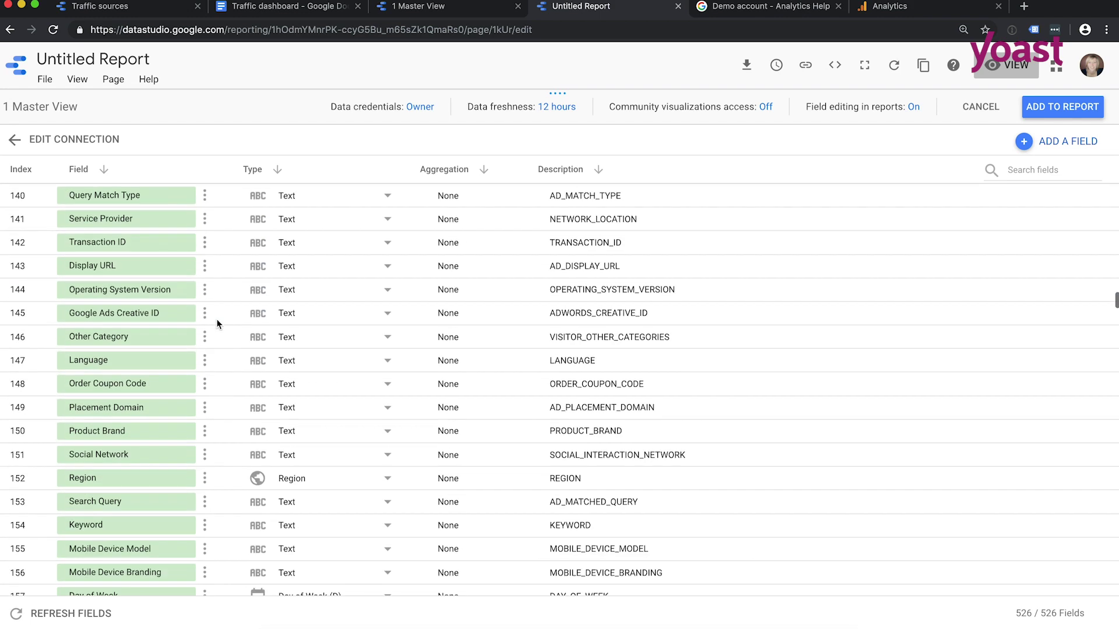
scroll(217, 321, up, 20)
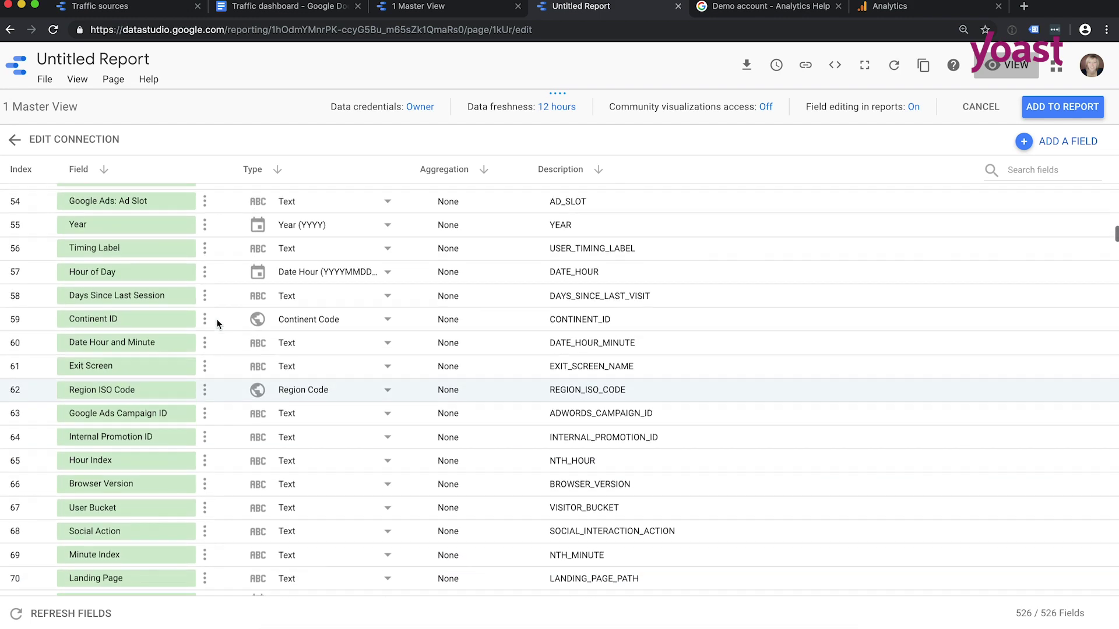
scroll(216, 324, up, 15)
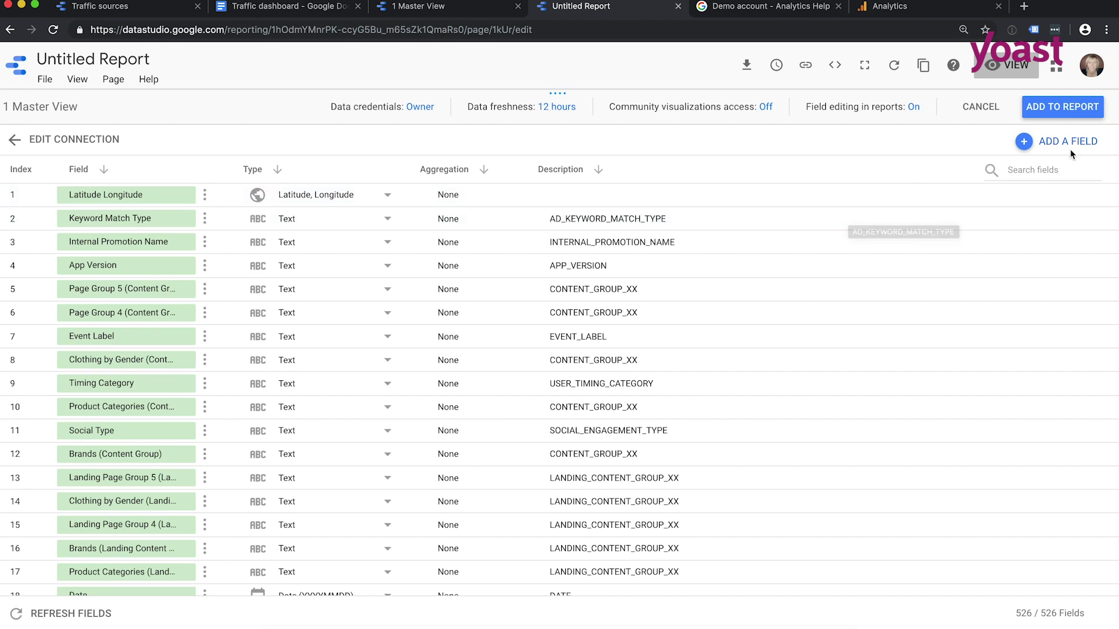
click(1066, 115)
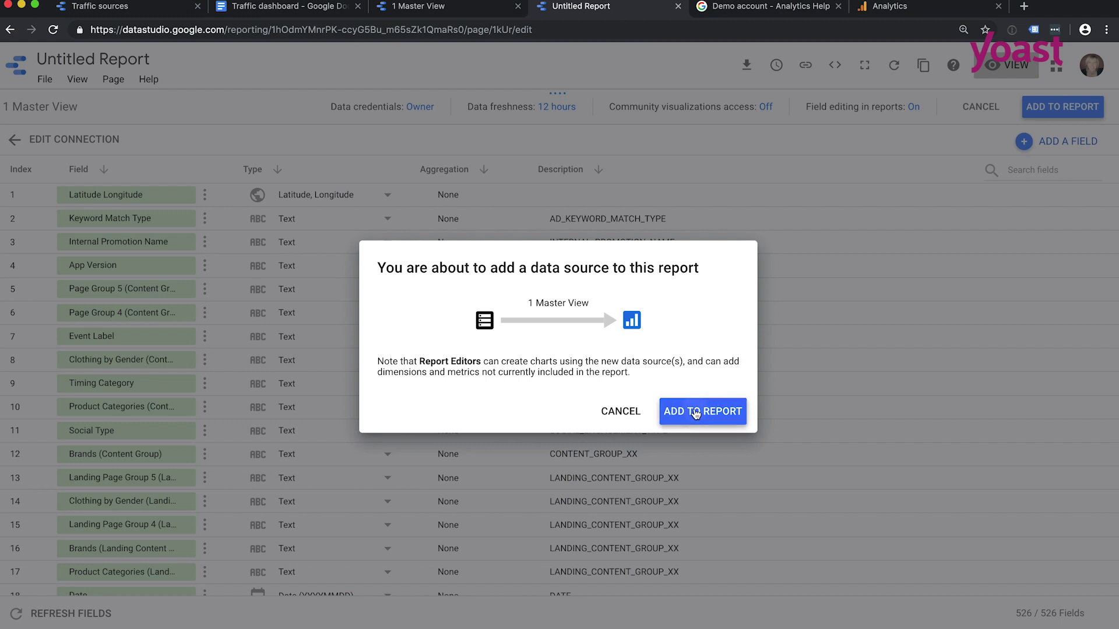
click(694, 410)
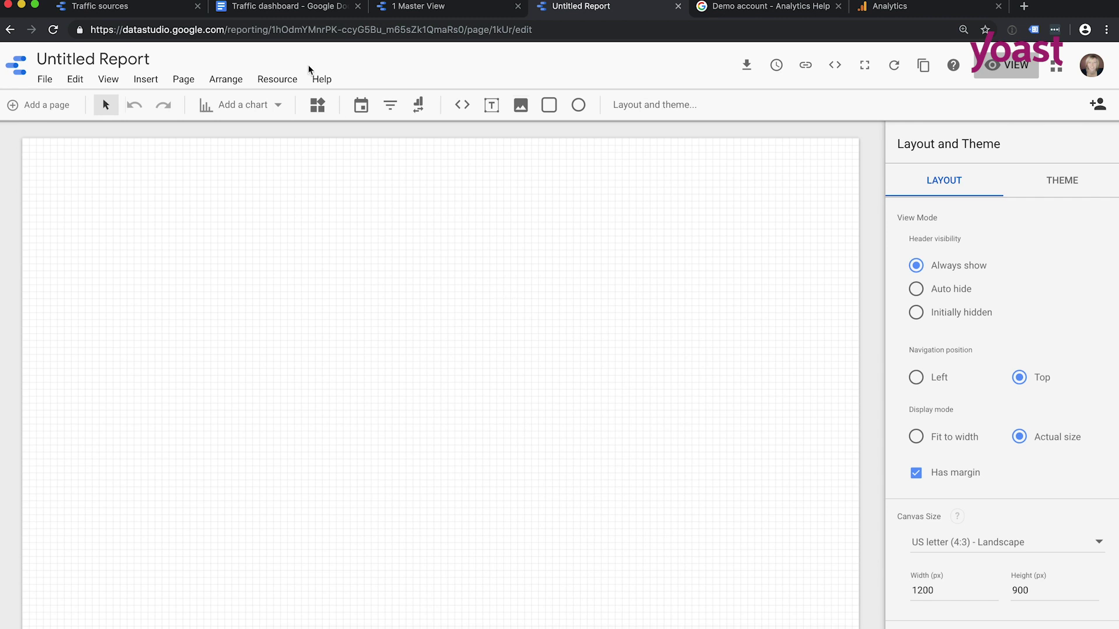
Review the hand-drawn layout in the Traffic dashboard document in Google Docs, and return to the untitled report in Data Studio
click(301, 9)
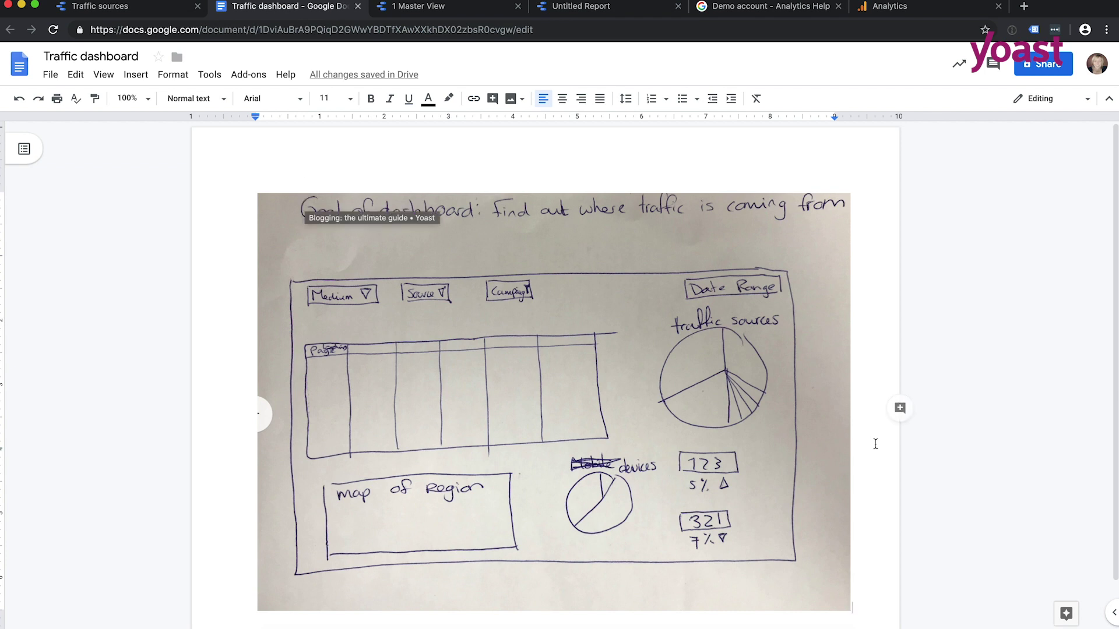
scroll(868, 329, down, 2)
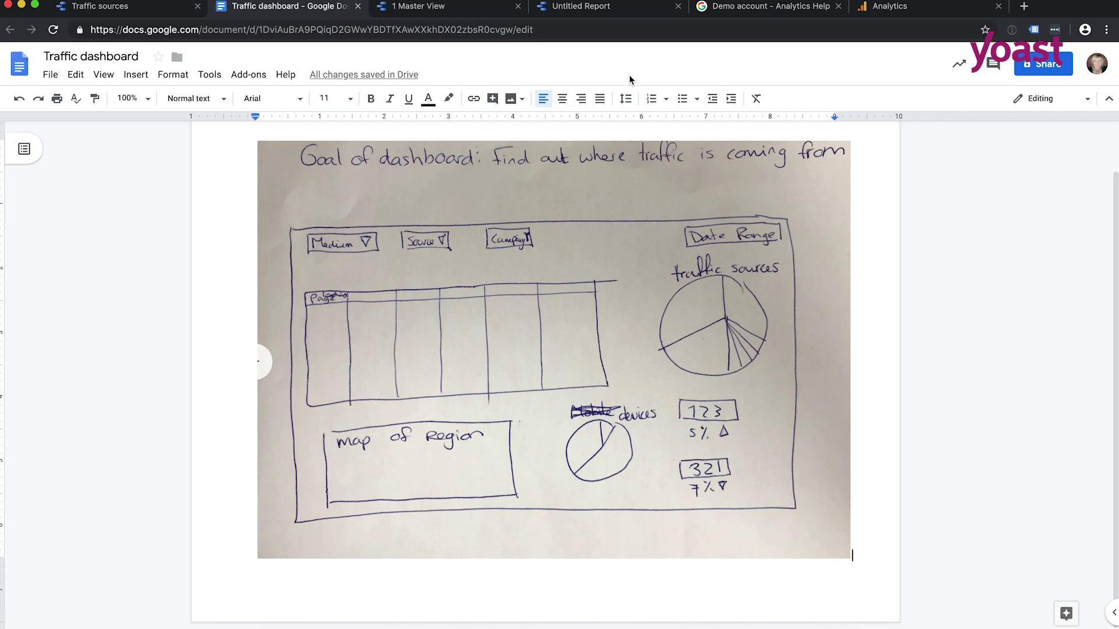
click(574, 12)
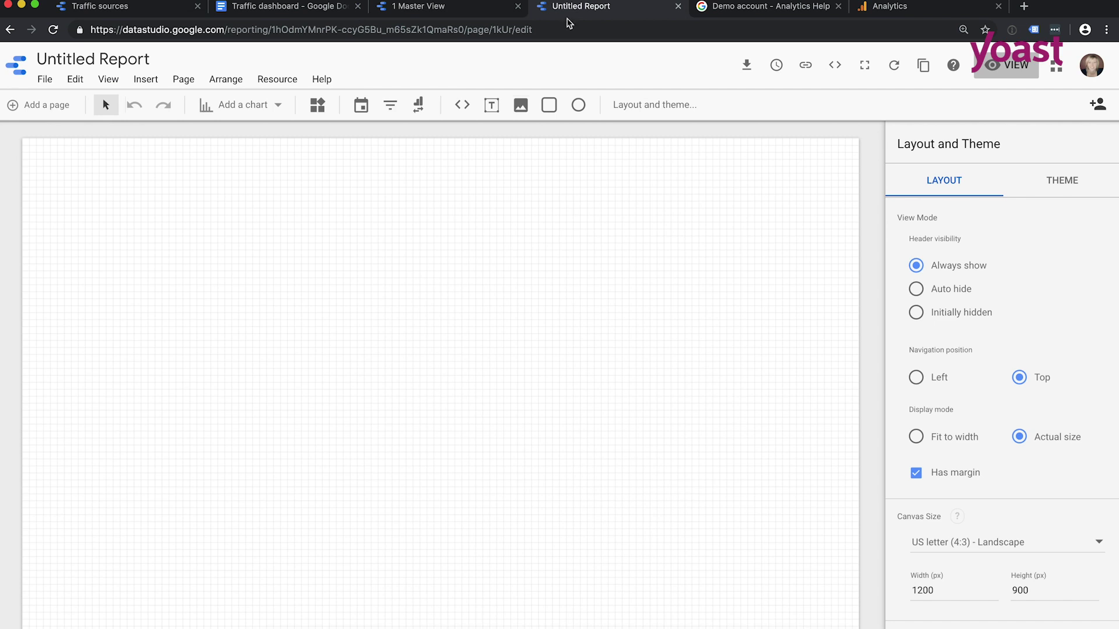
Rename the report as "Traffic sources"
click(130, 56)
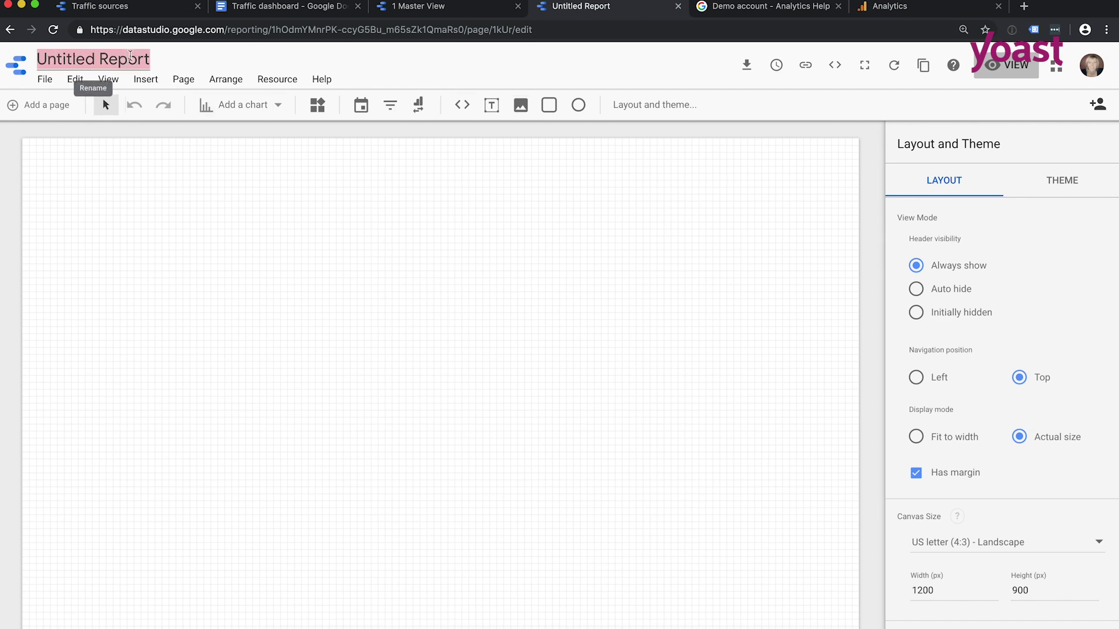
text(Traffic)
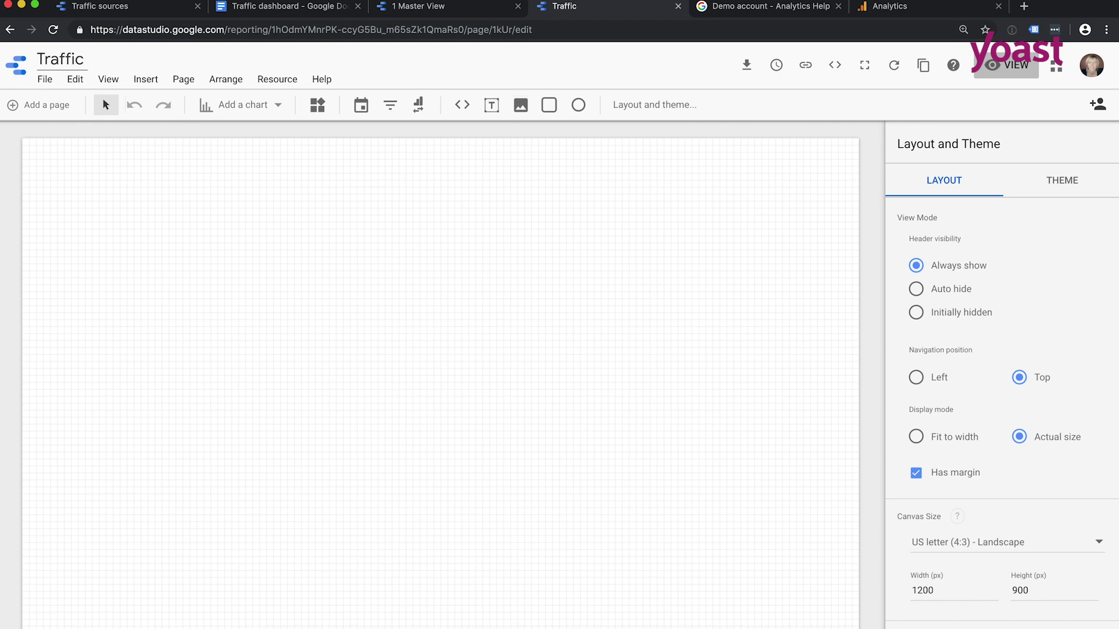
text( sources)
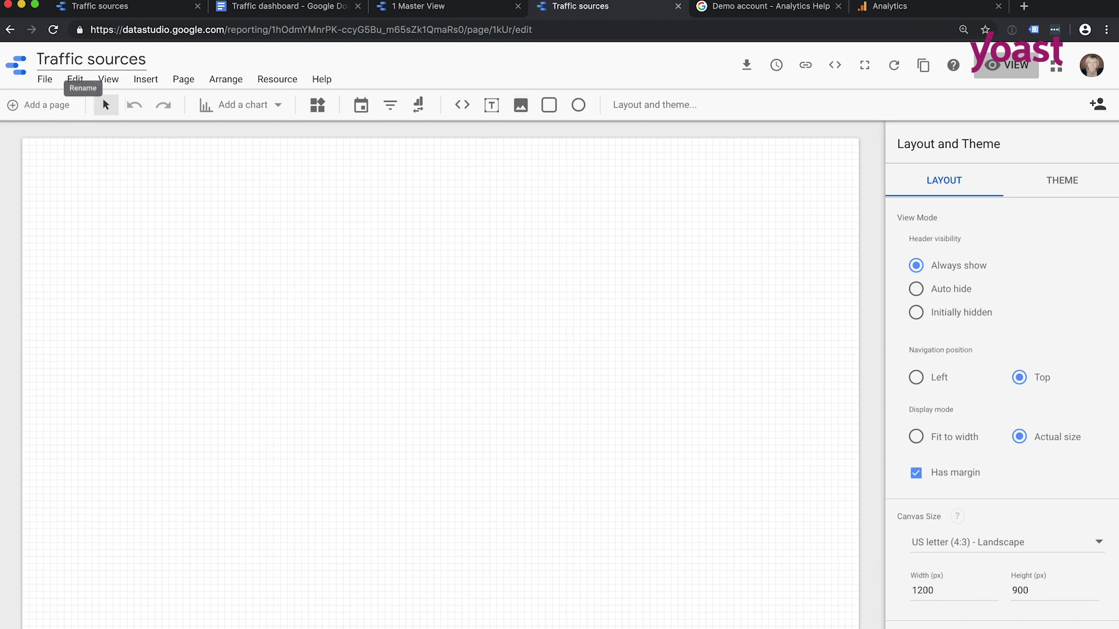
click(155, 182)
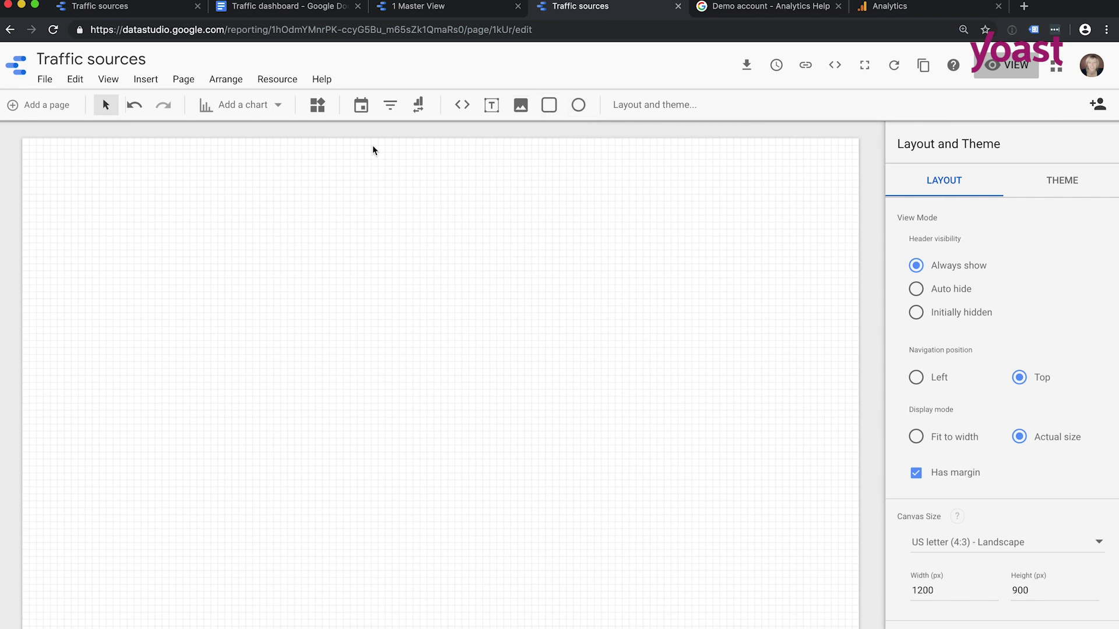
Add a date range control at the page's upper right corner and set its default range to Last week (starts Monday)
click(361, 106)
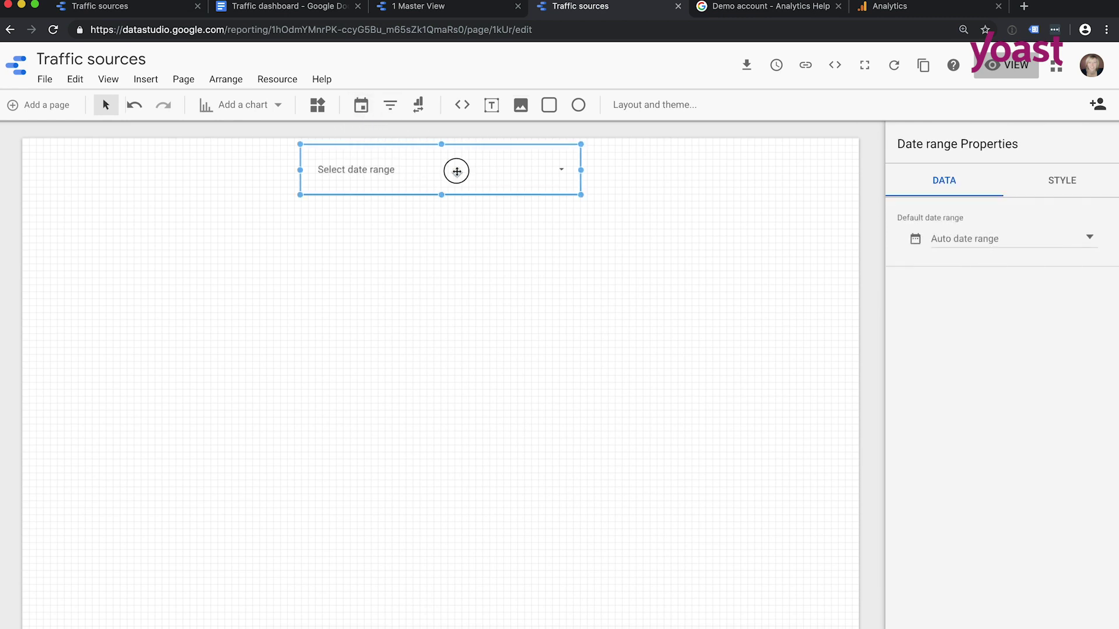
drag(457, 170, 734, 173)
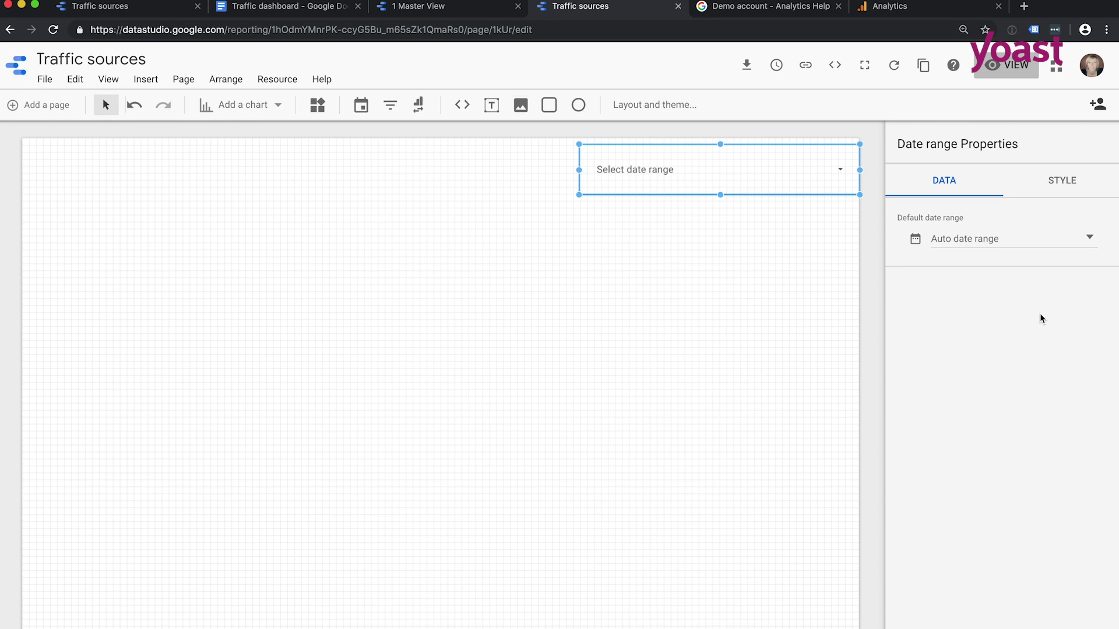
click(1089, 238)
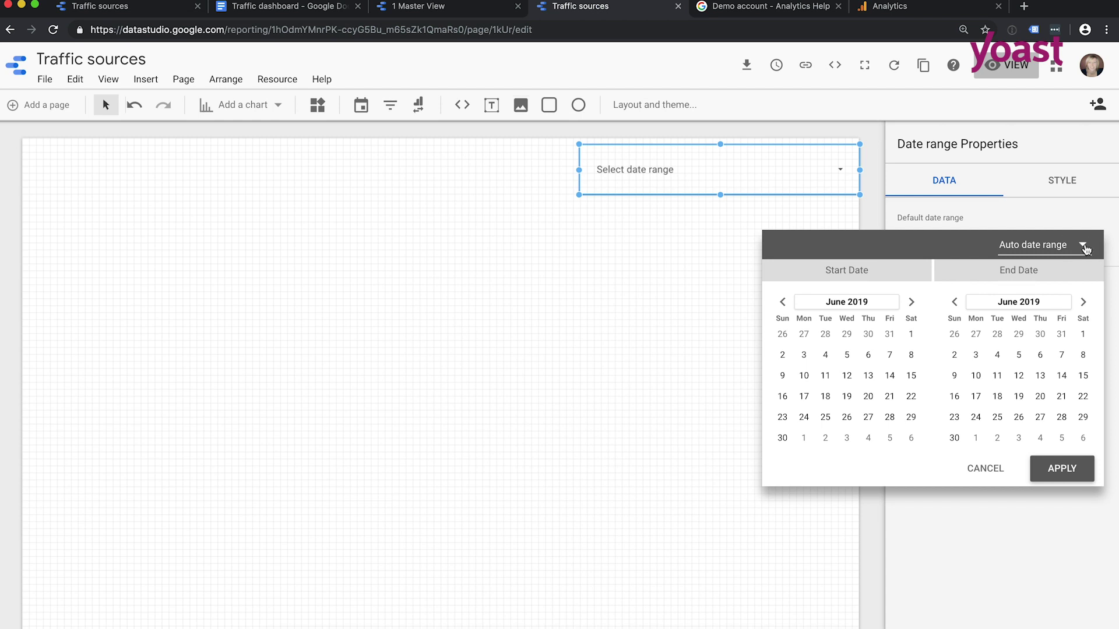
click(1086, 248)
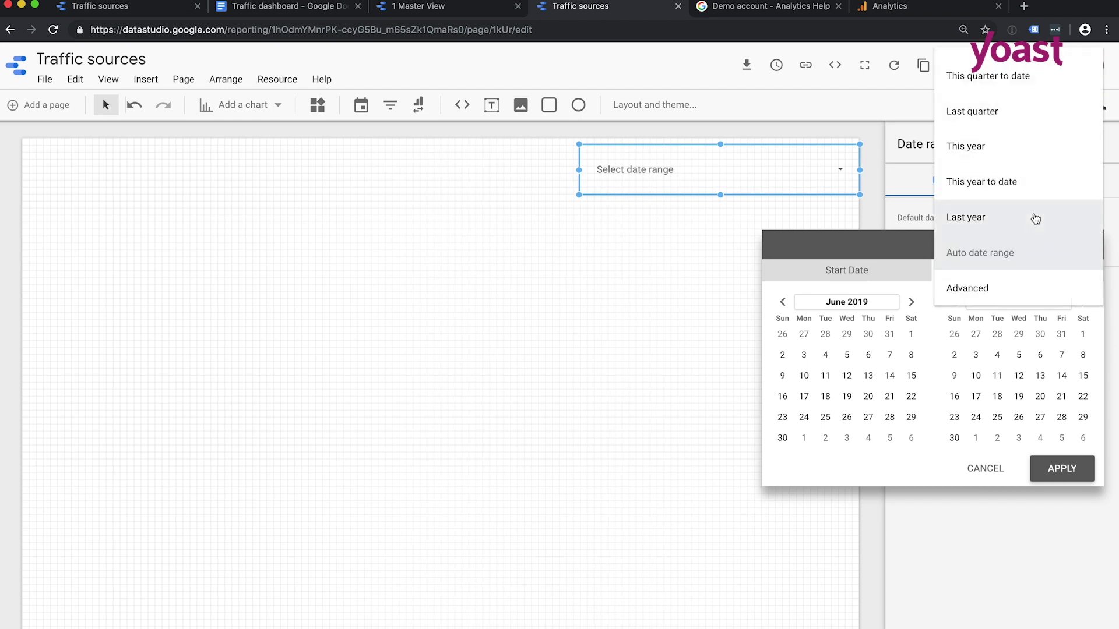
scroll(1036, 218, up, 3)
scroll(1035, 218, up, 5)
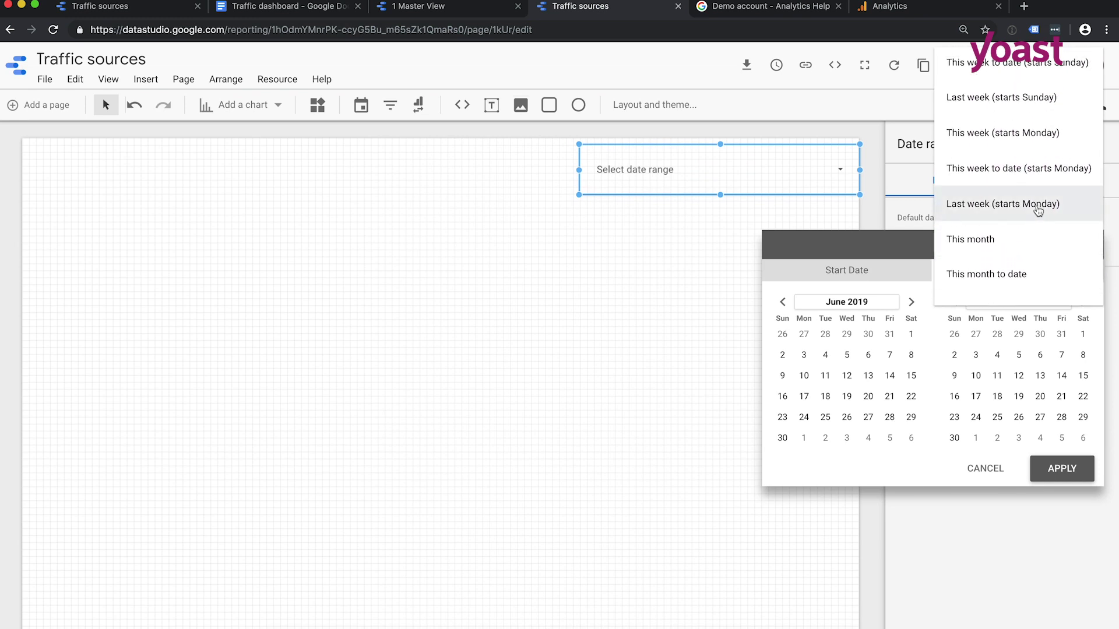
click(1038, 207)
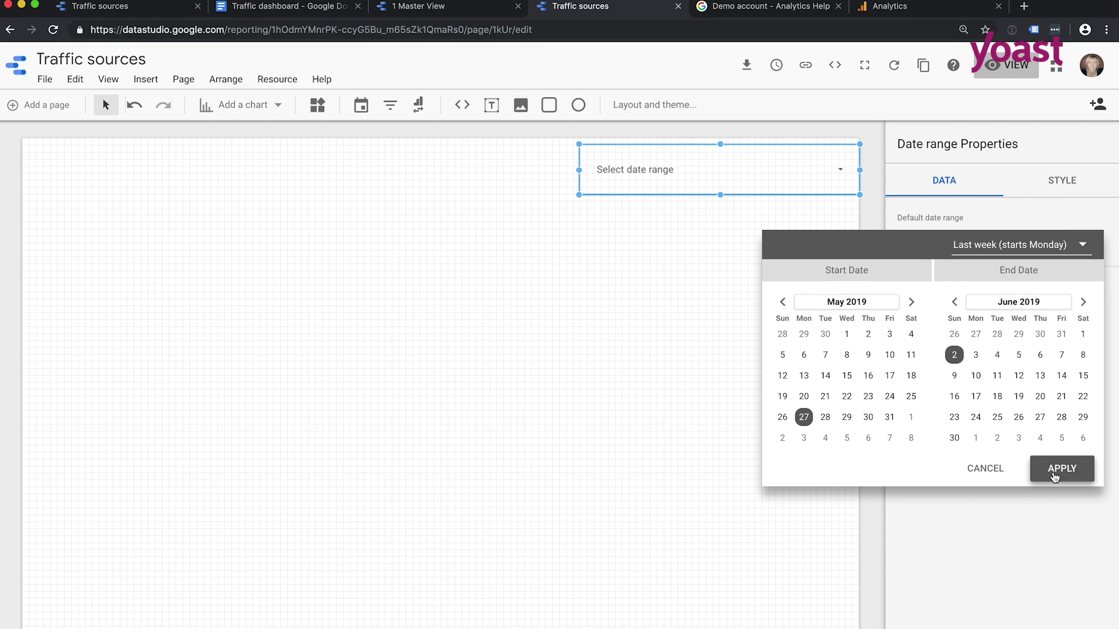
click(1053, 474)
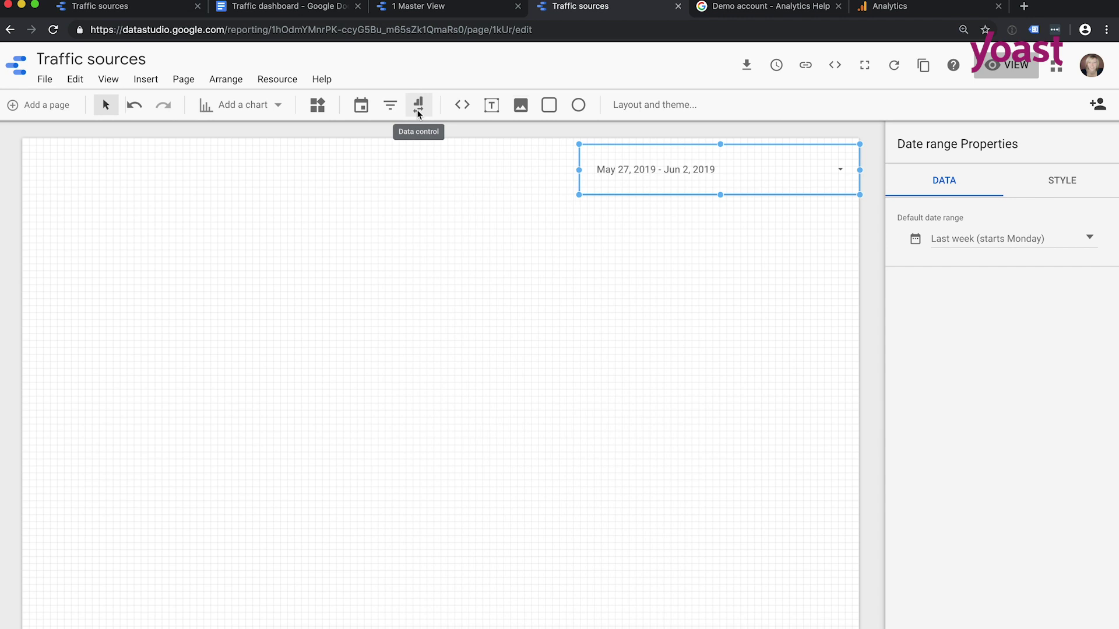
Add a plain table below the date range control at the page's left edge and enlarge it to about two thirds of the page width
click(277, 106)
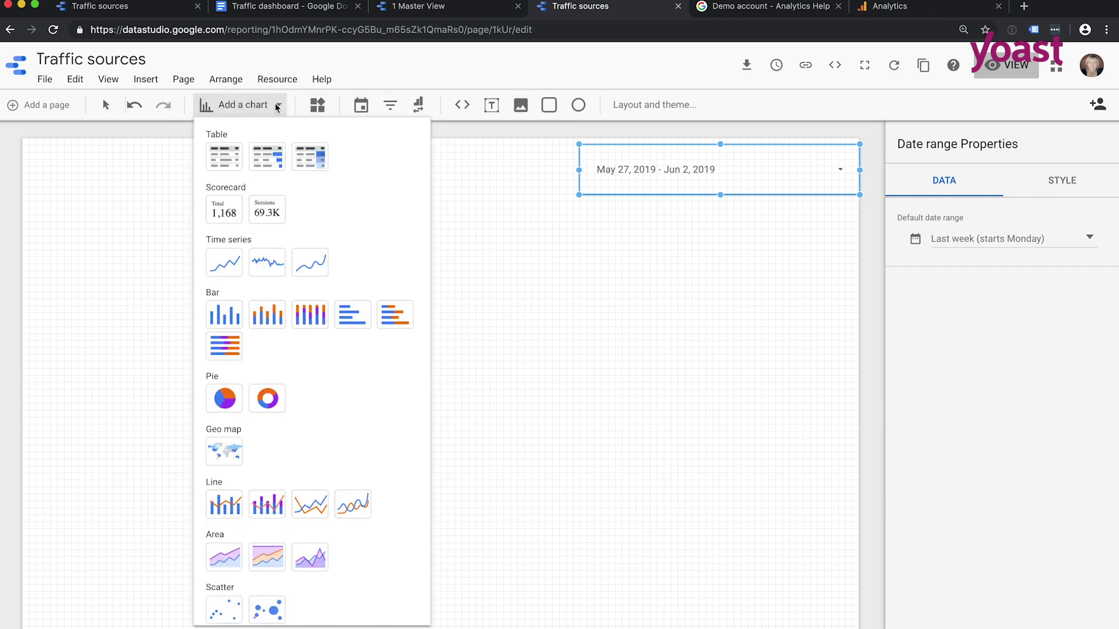
click(236, 164)
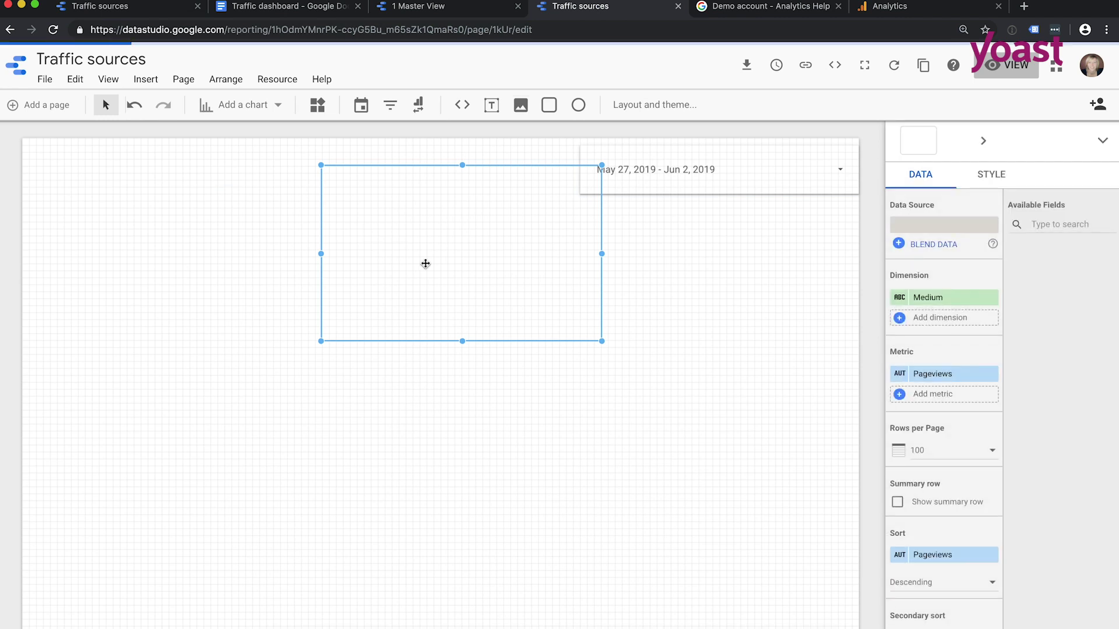
drag(425, 263, 152, 327)
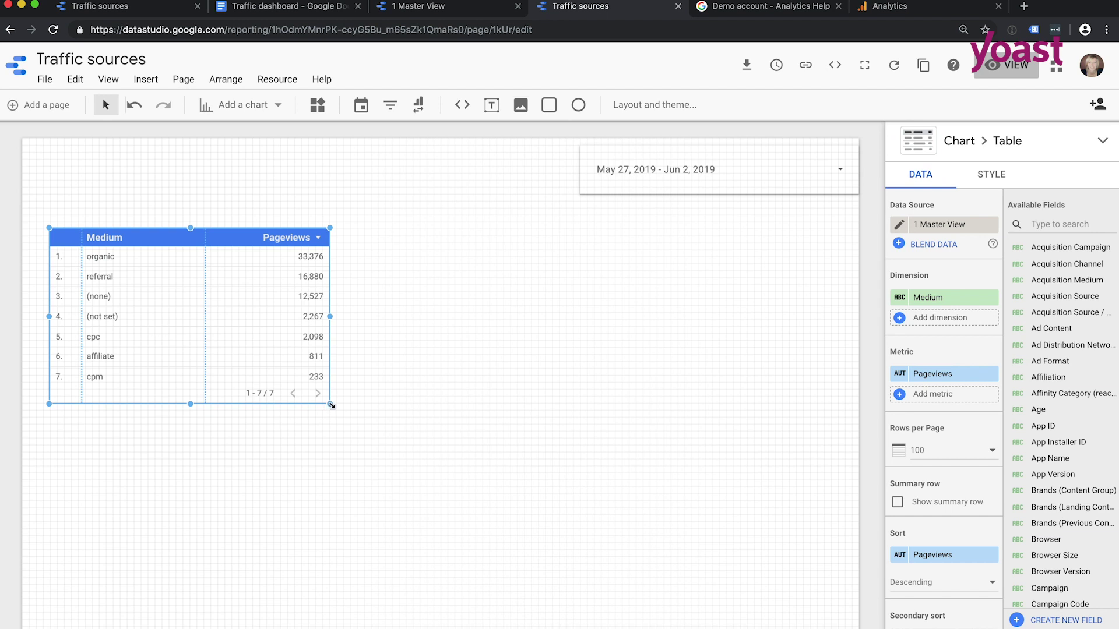
drag(331, 405, 593, 487)
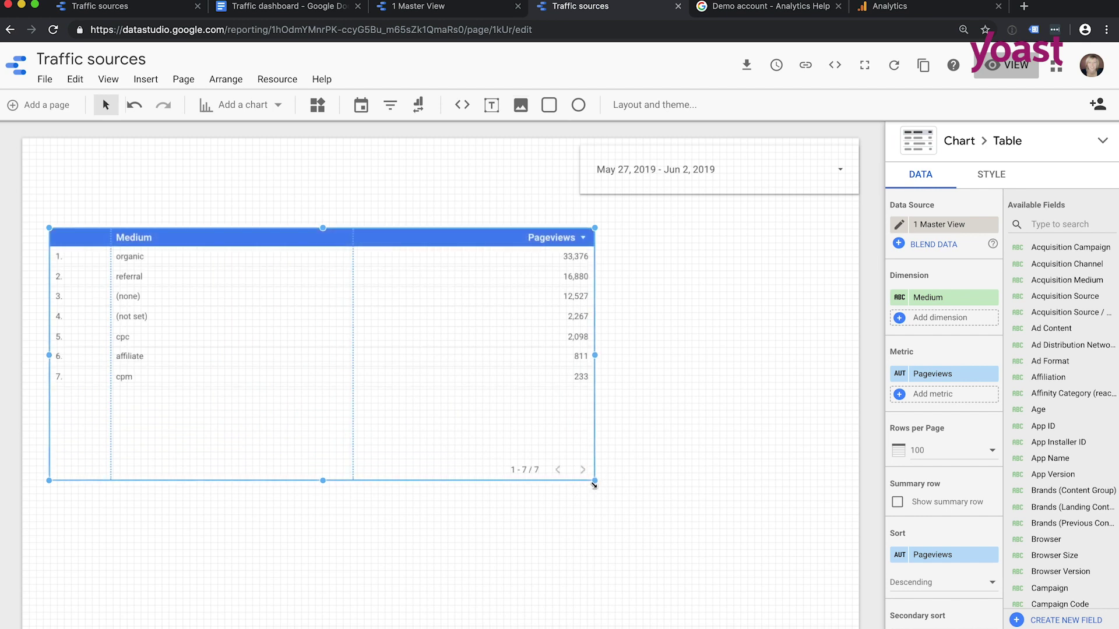
Replace the table's Medium dimension with Landing Page
click(940, 306)
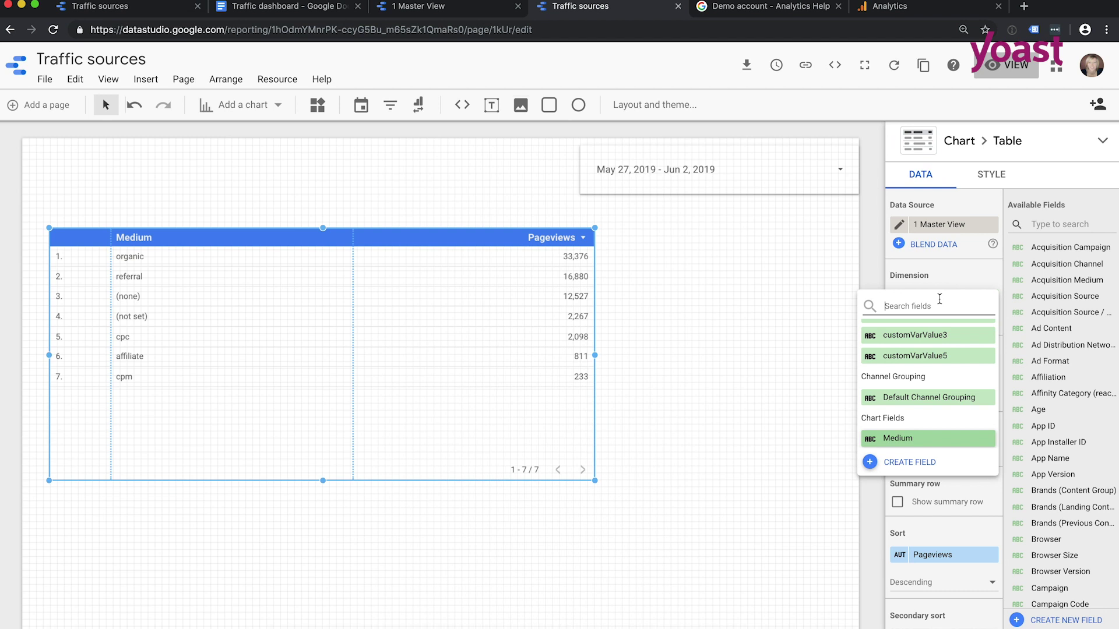
text(landin)
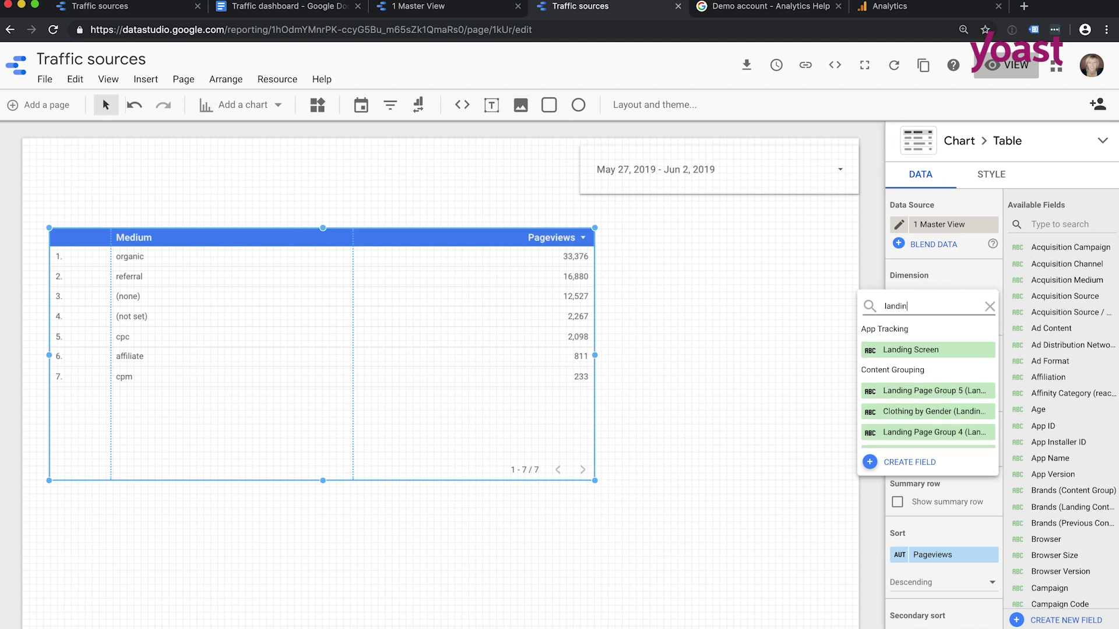
text(g pages)
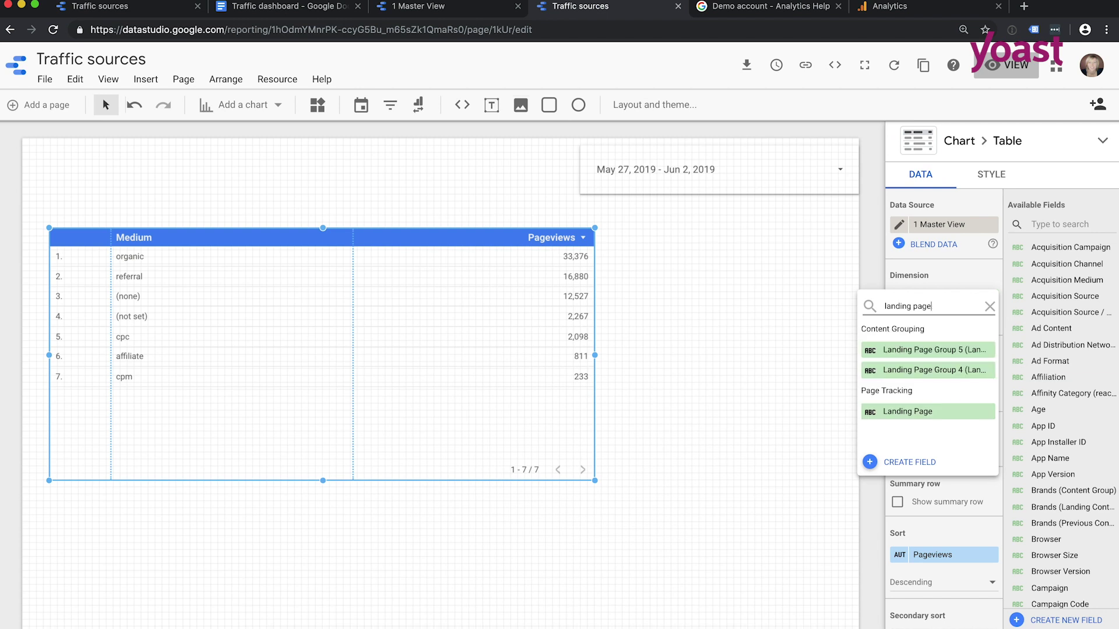
click(901, 410)
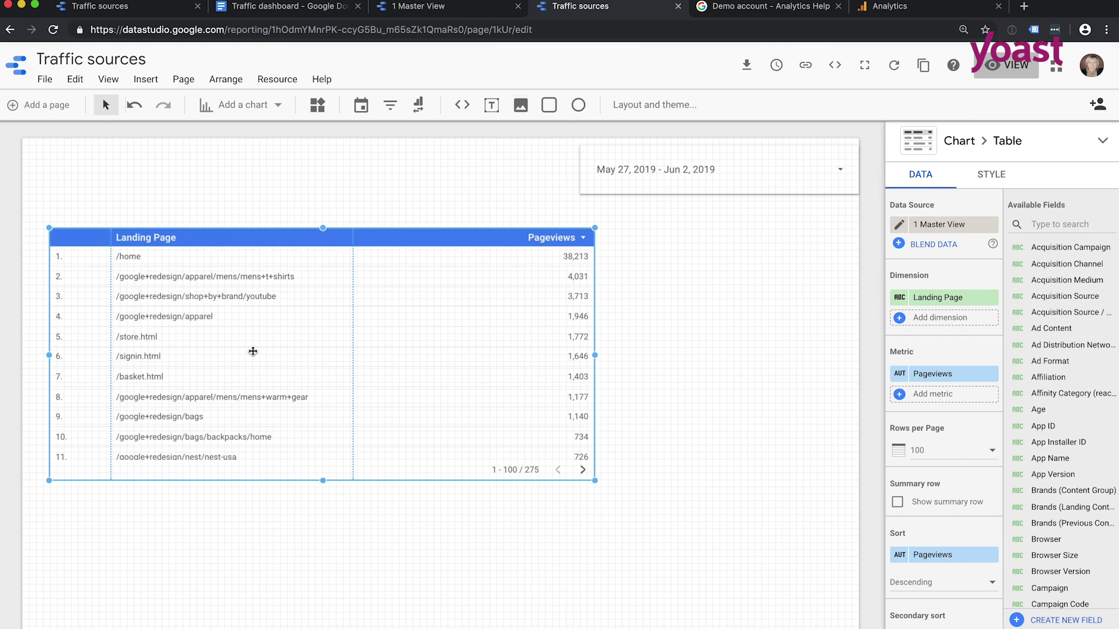
scroll(253, 351, down, 1)
scroll(253, 351, up, 1)
Switch to Google Analytics, examine the Landing Pages report under Behavior's Site Content, compare it with the table, and return to the Data Studio report
click(883, 16)
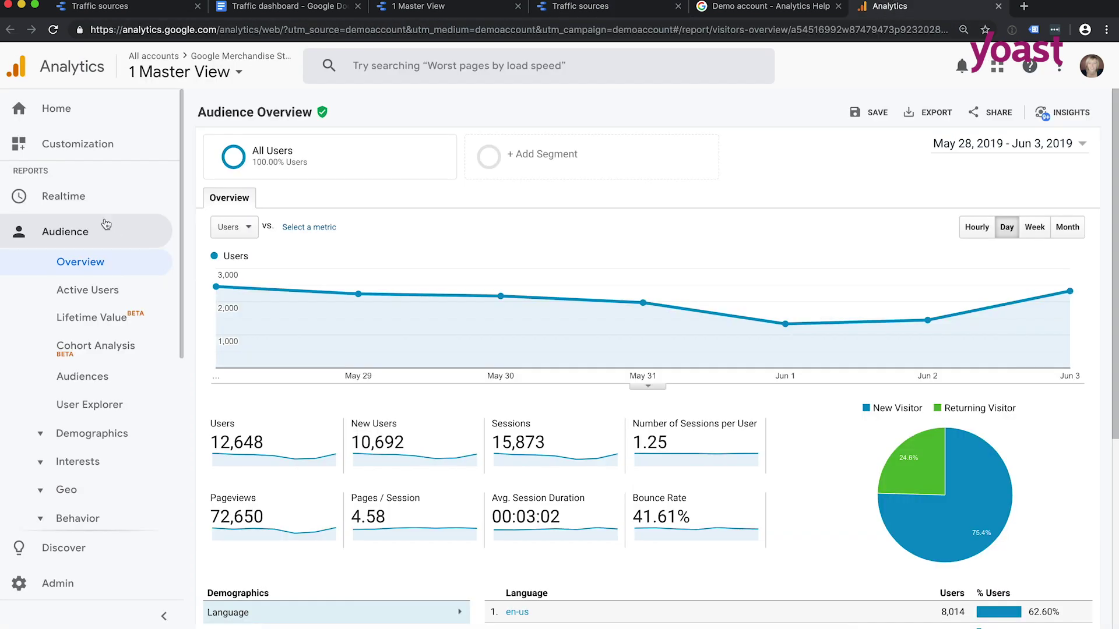
click(78, 239)
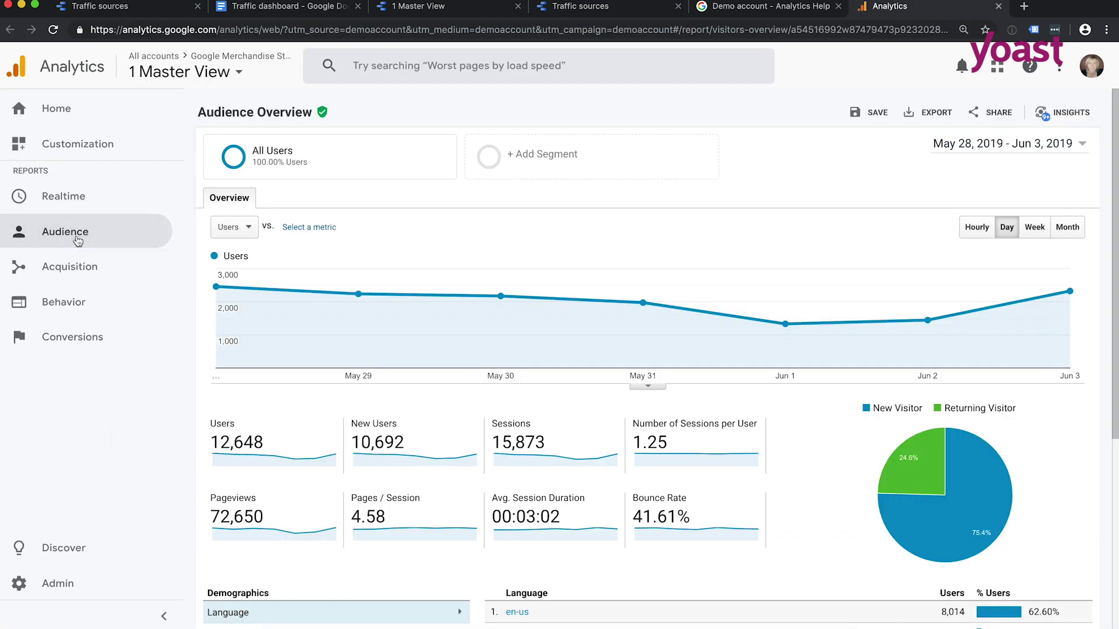
click(76, 302)
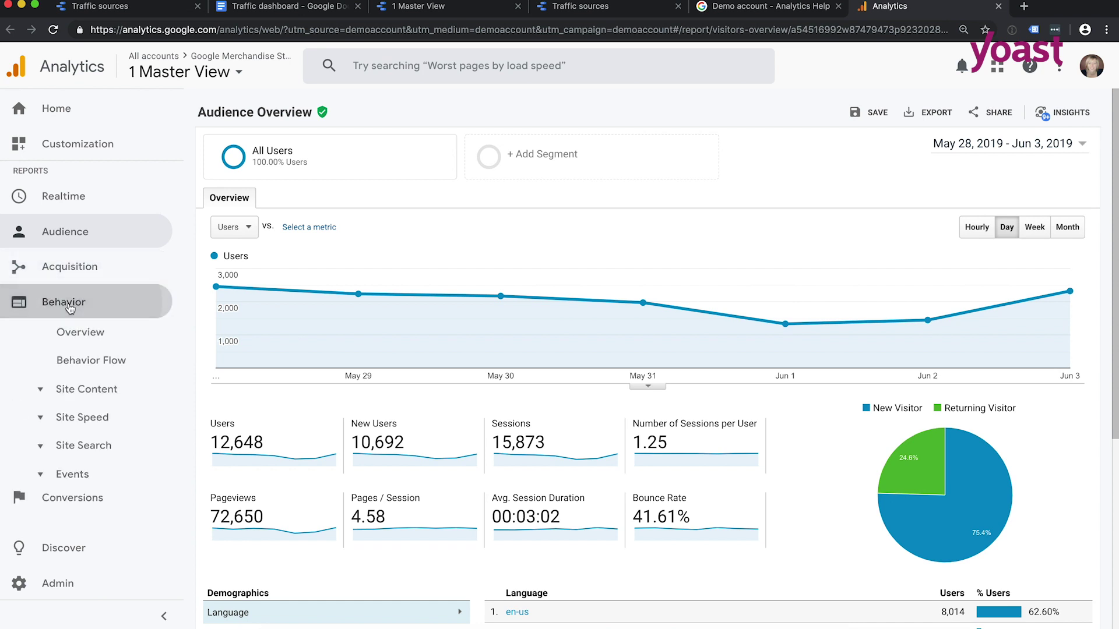
click(81, 388)
click(85, 464)
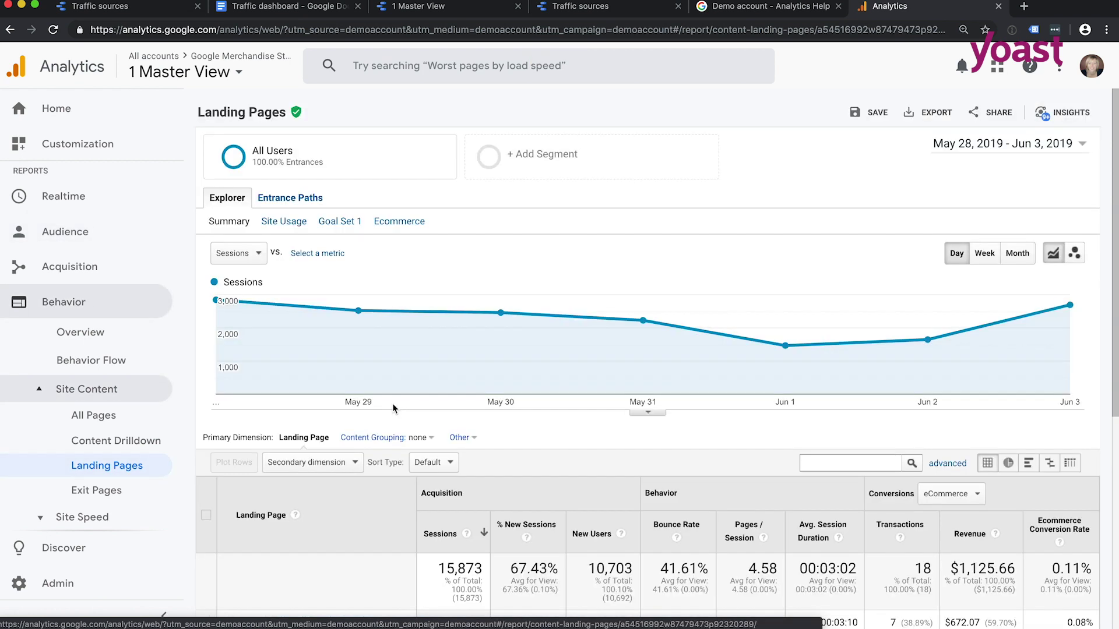
scroll(393, 409, down, 3)
scroll(393, 408, down, 3)
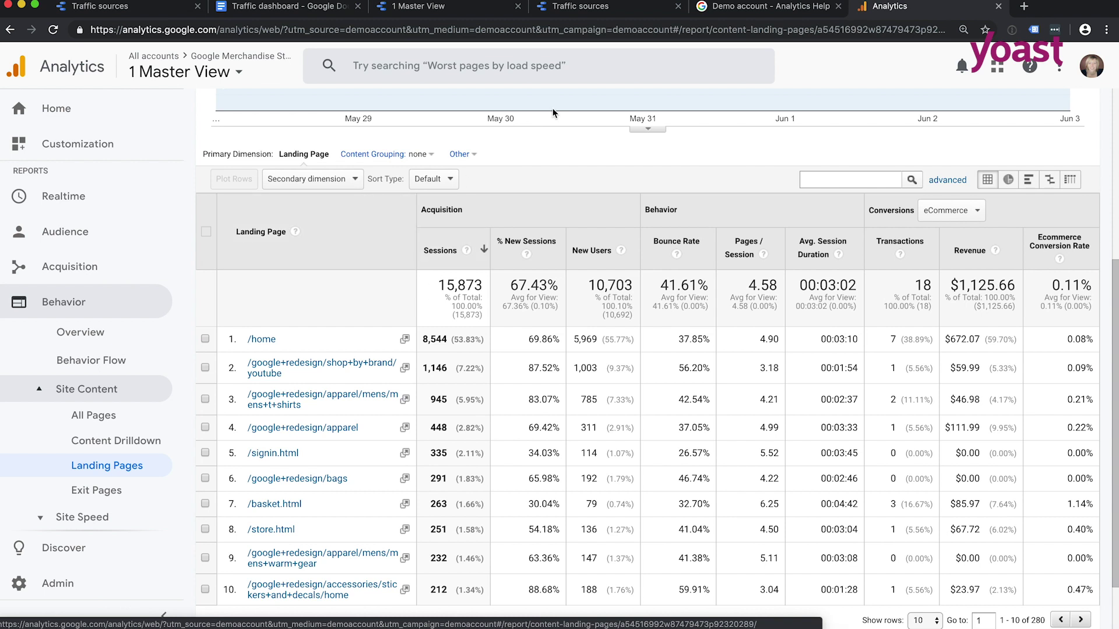
click(571, 12)
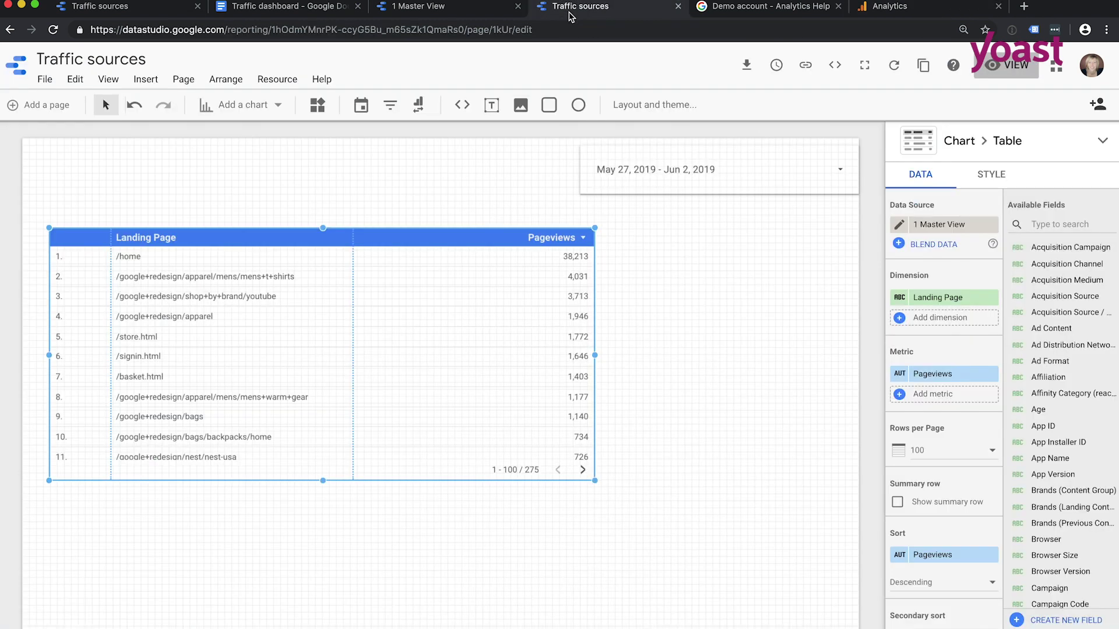
click(905, 11)
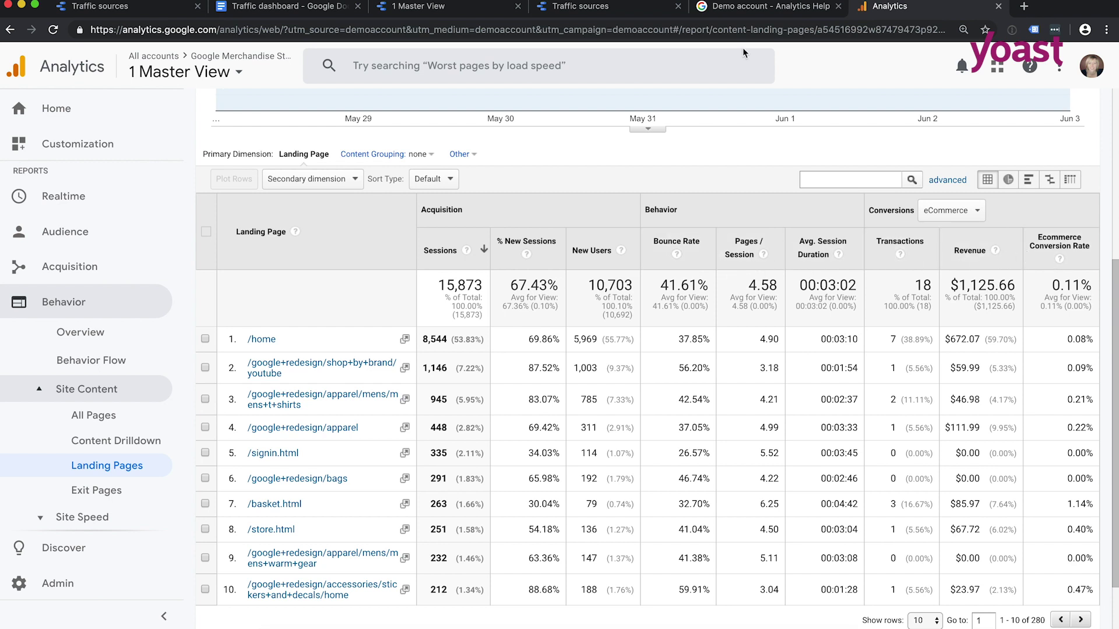
click(578, 16)
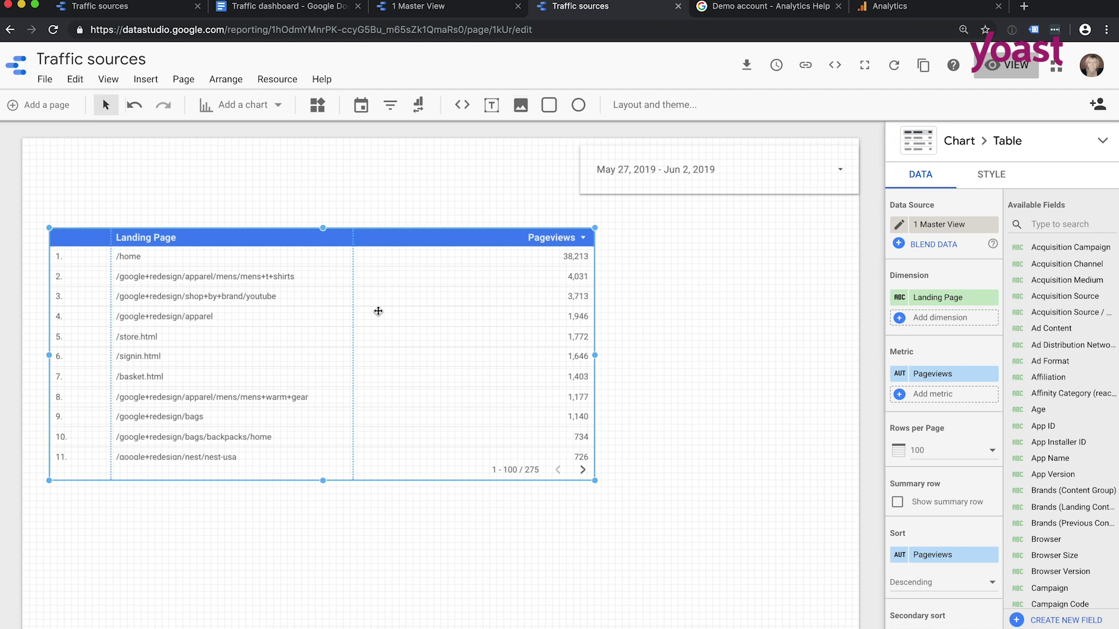
Add Source as the table's second dimension
click(956, 322)
text(source)
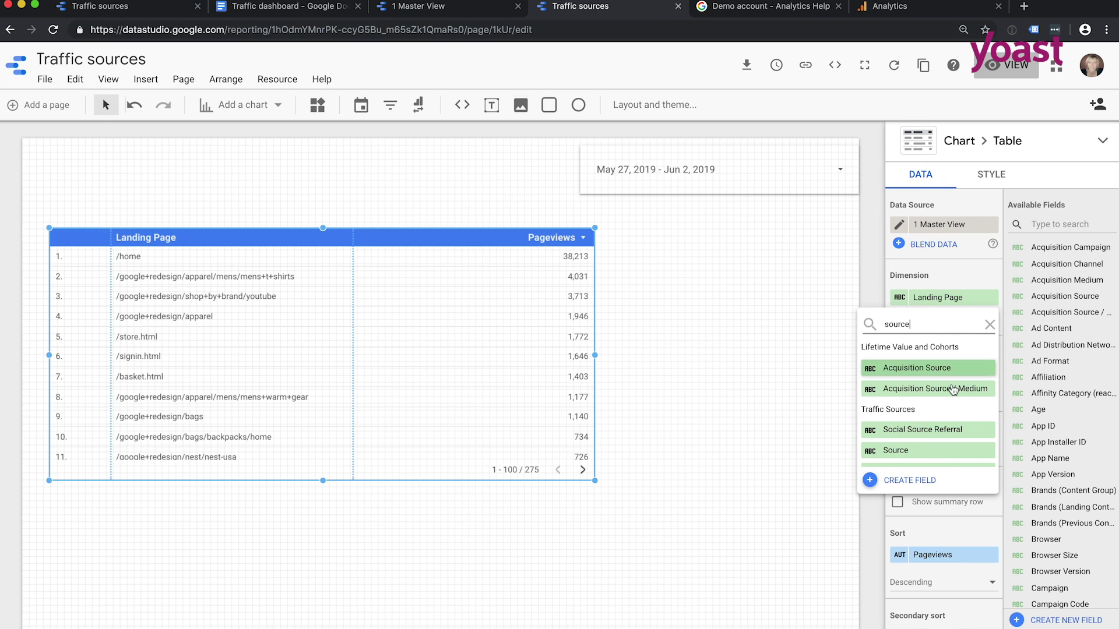
click(928, 450)
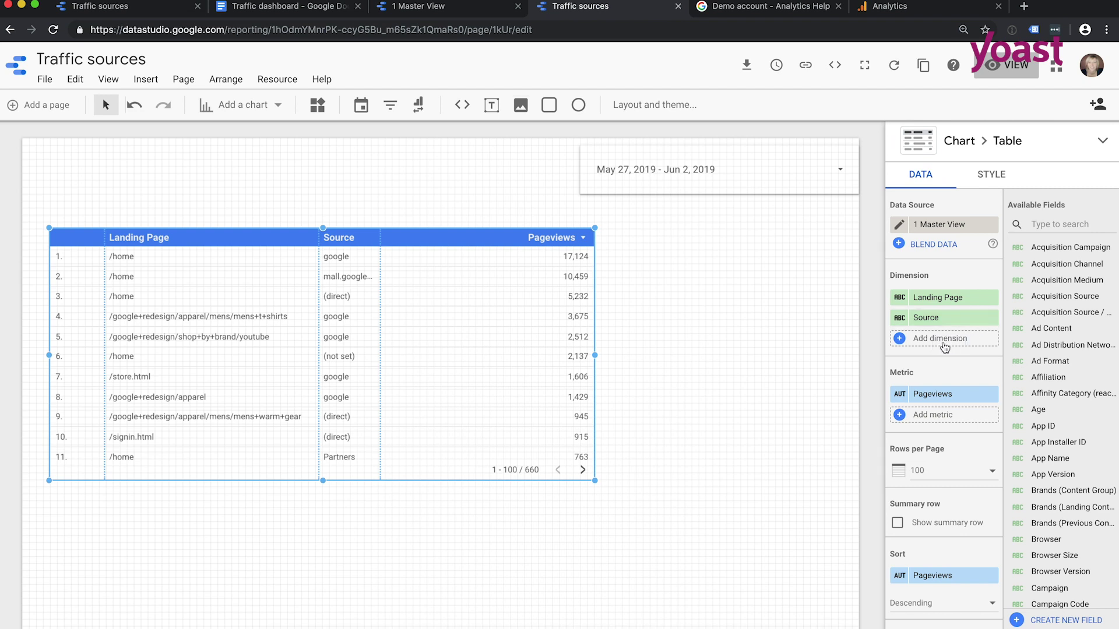
Try Campaign as a third dimension in the table and remove it again
click(944, 339)
text(campaign)
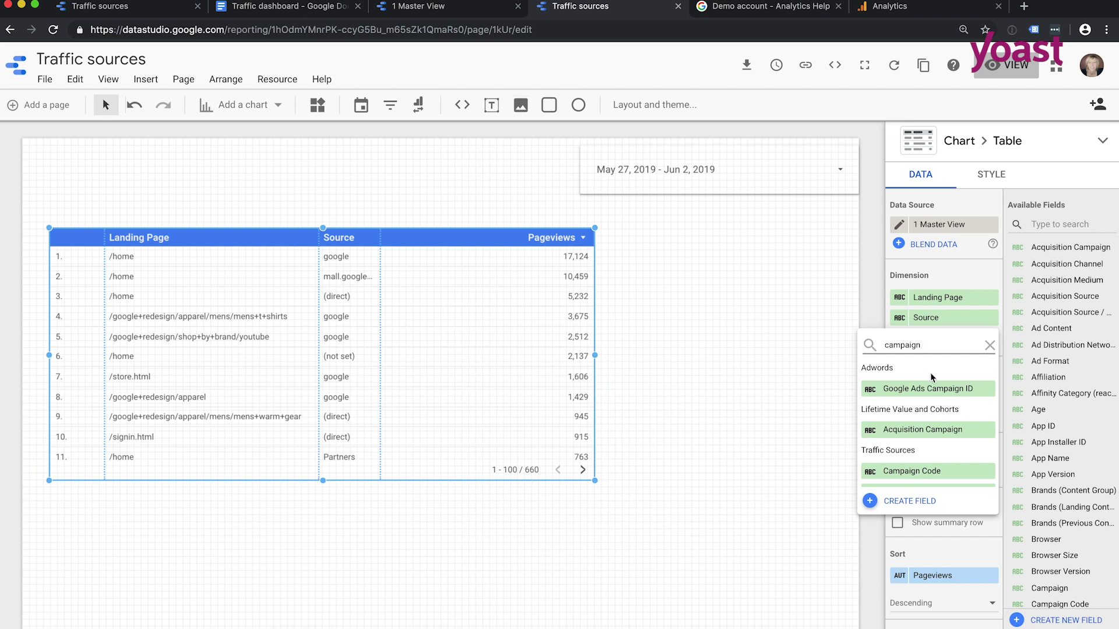
scroll(929, 372, down, 1)
click(913, 479)
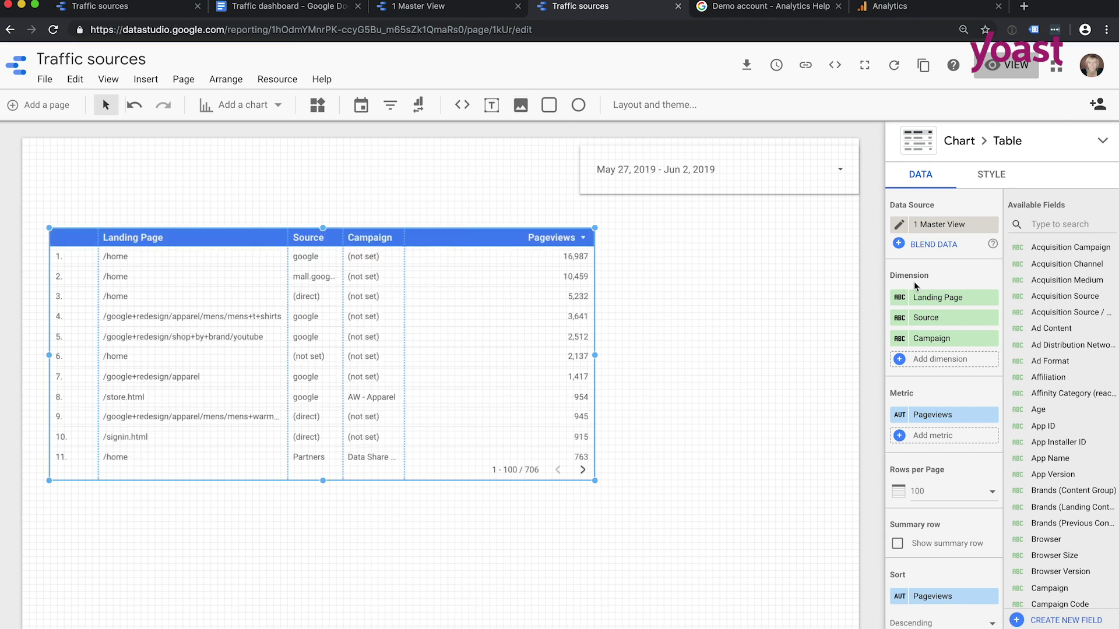
click(991, 339)
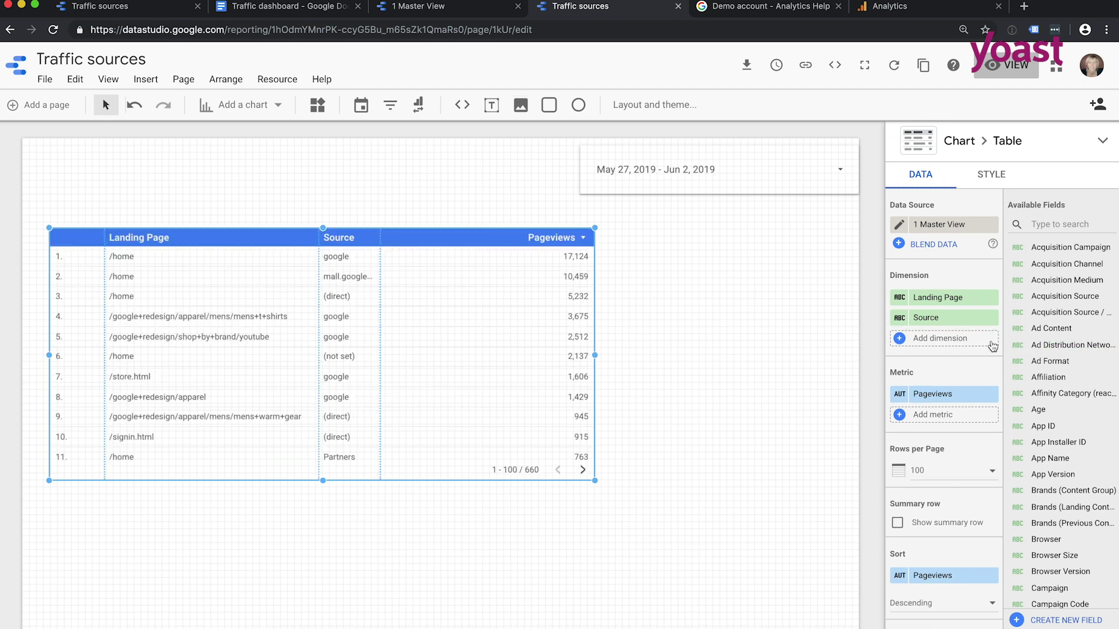
Replace the table's Pageviews metric with Sessions
click(940, 395)
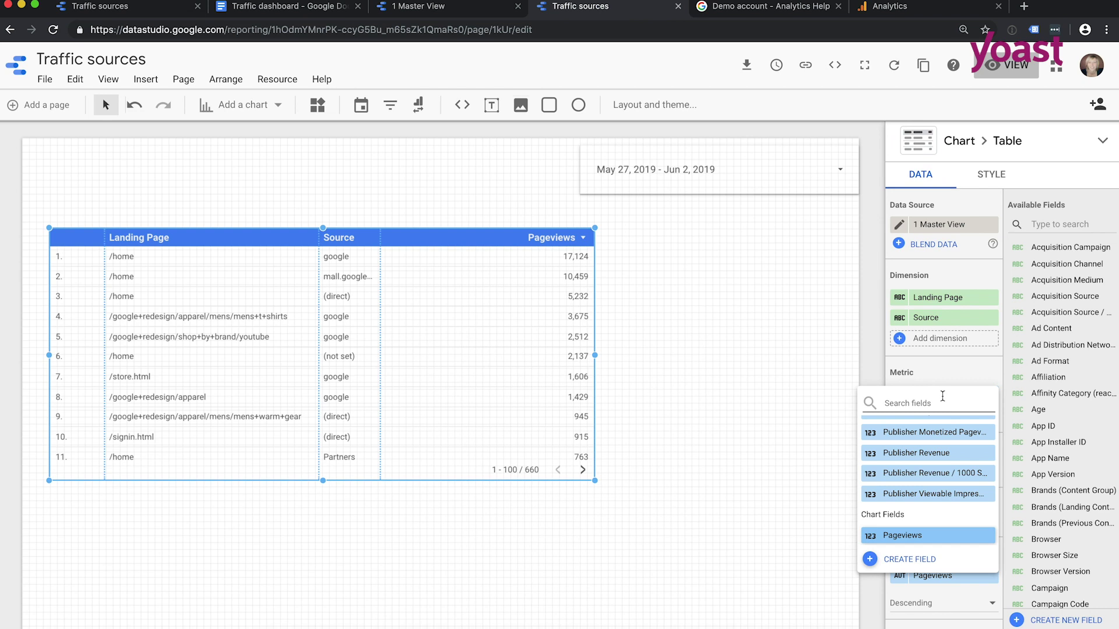
text(sessions)
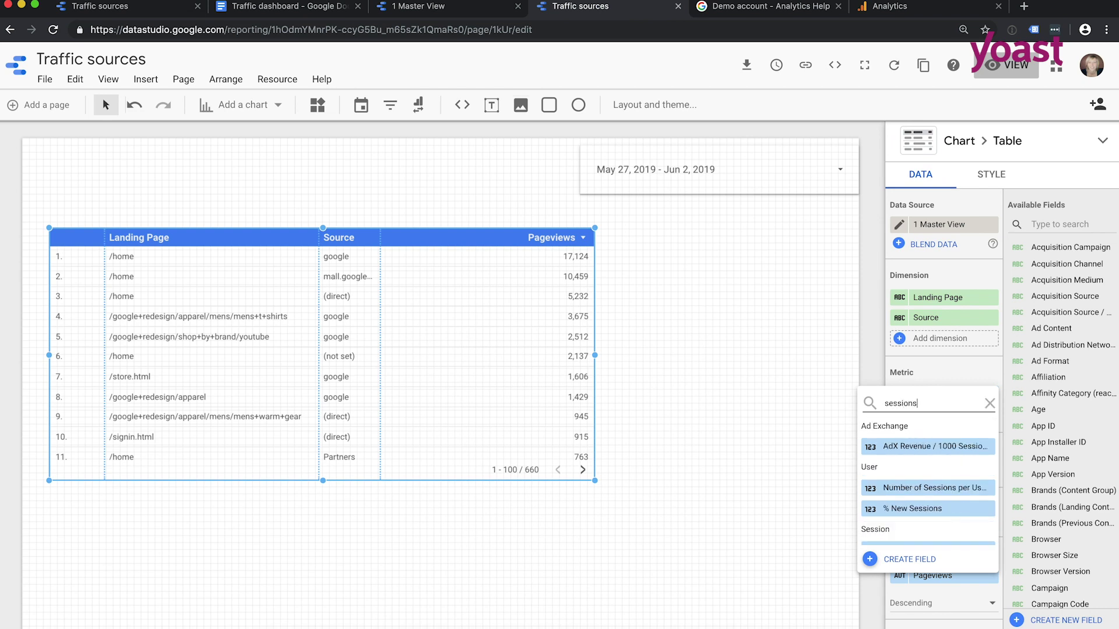
scroll(924, 471, down, 2)
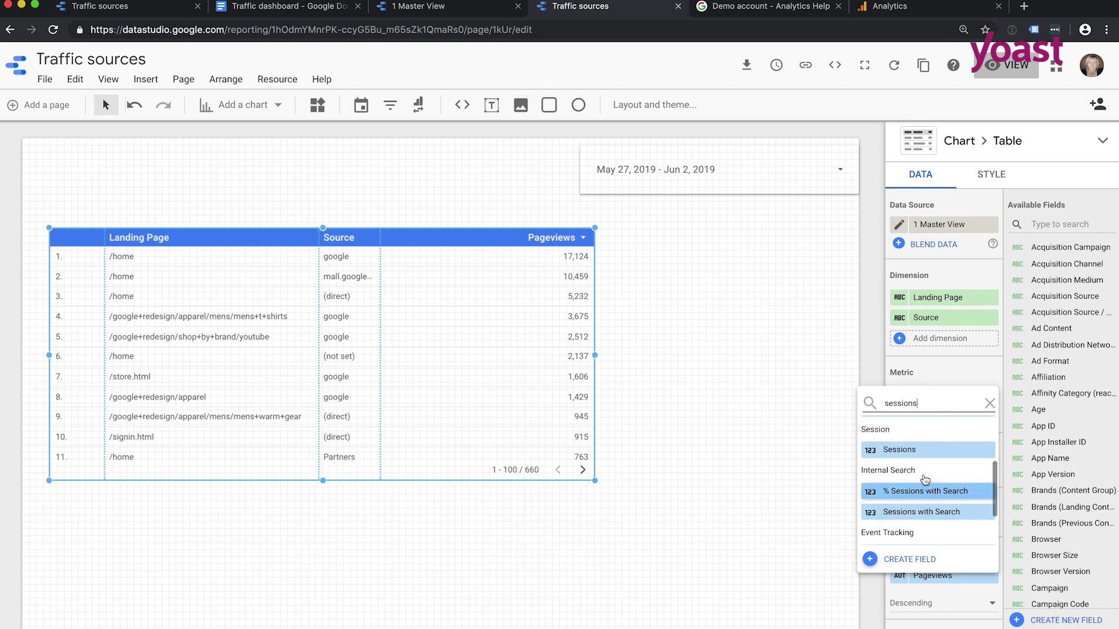
click(923, 450)
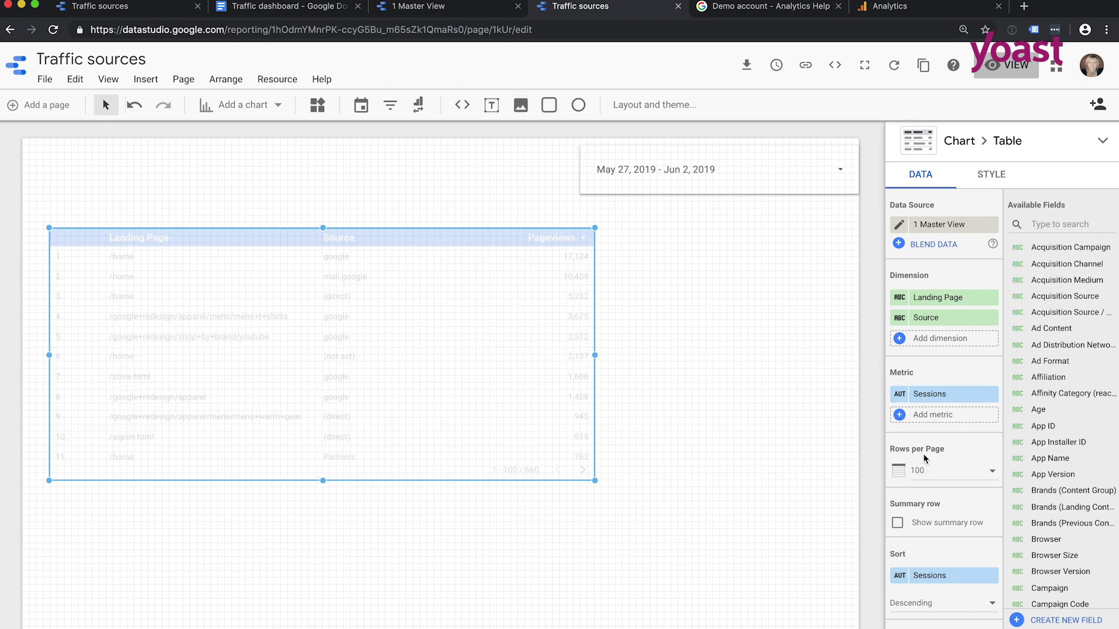
Add Bounce Rate as the table's second metric
click(939, 415)
text(b)
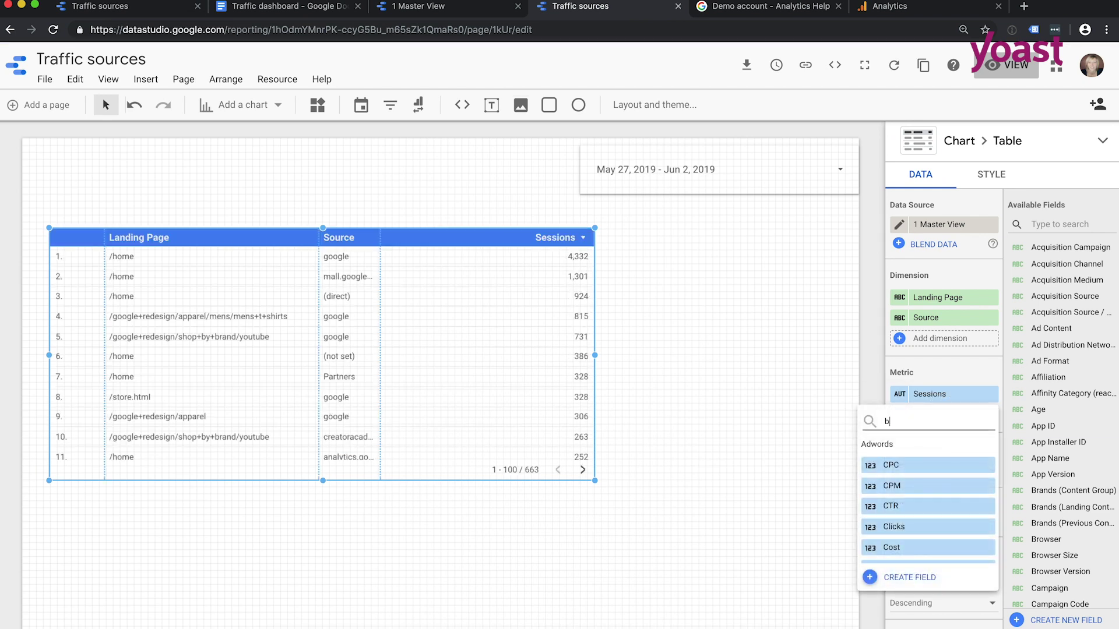
text(ounce ra)
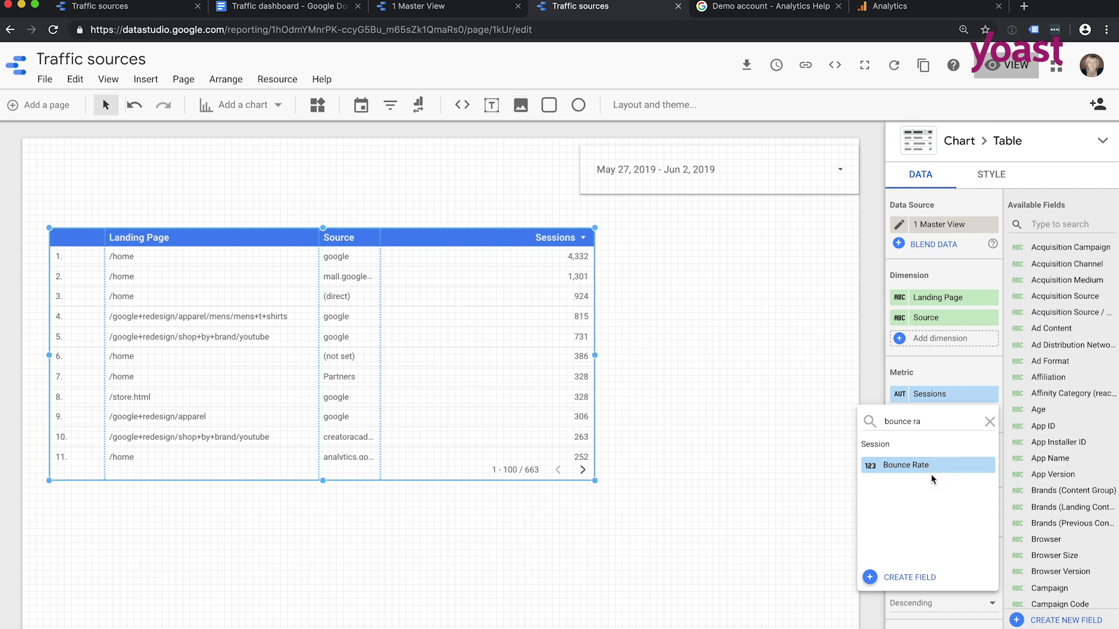
click(931, 473)
Add Pages / Session and Transactions as further metrics in the landing page table
click(933, 437)
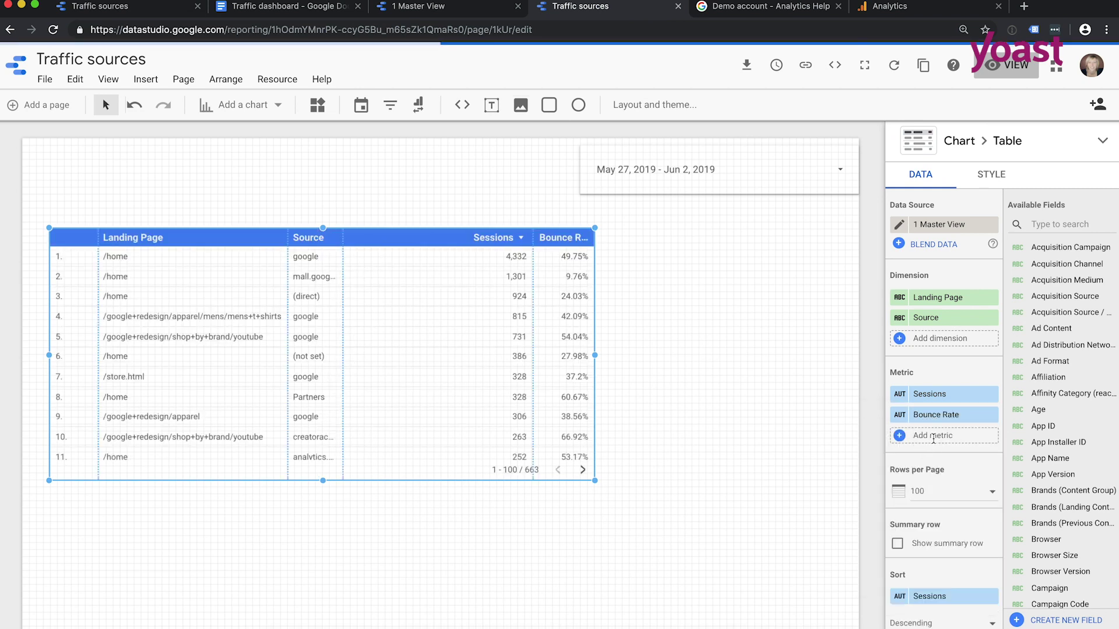
text(pages)
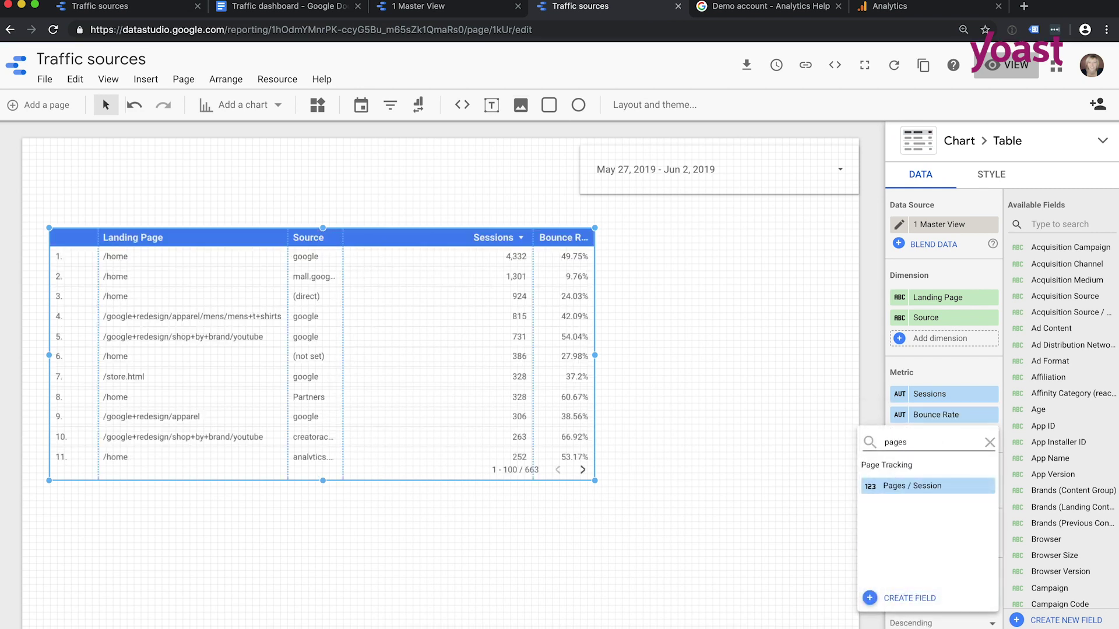
click(931, 481)
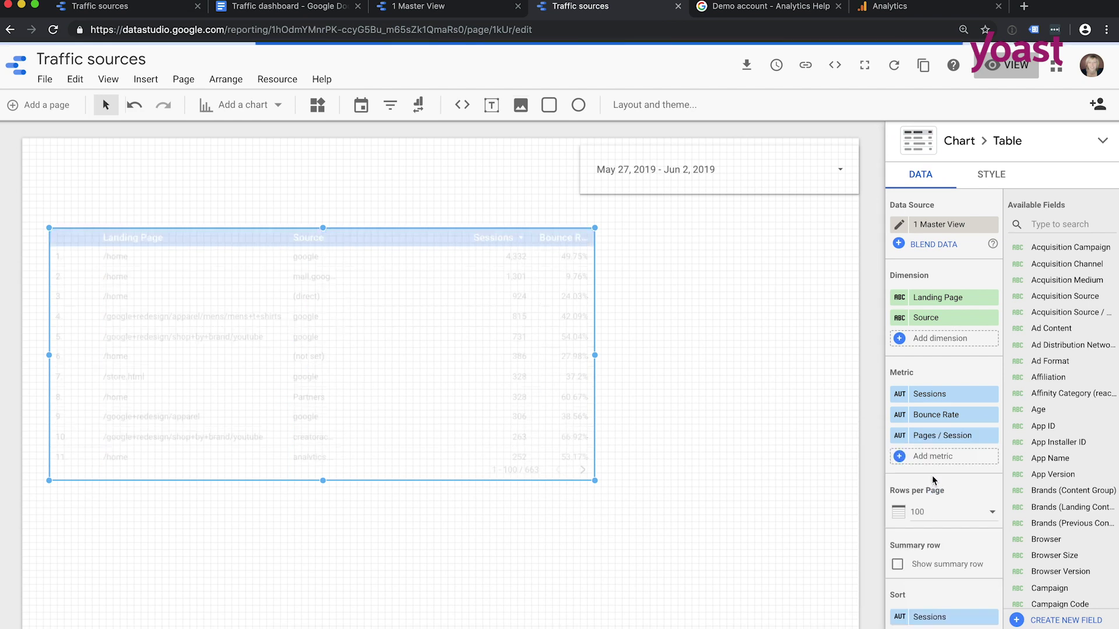
click(935, 463)
text(tran)
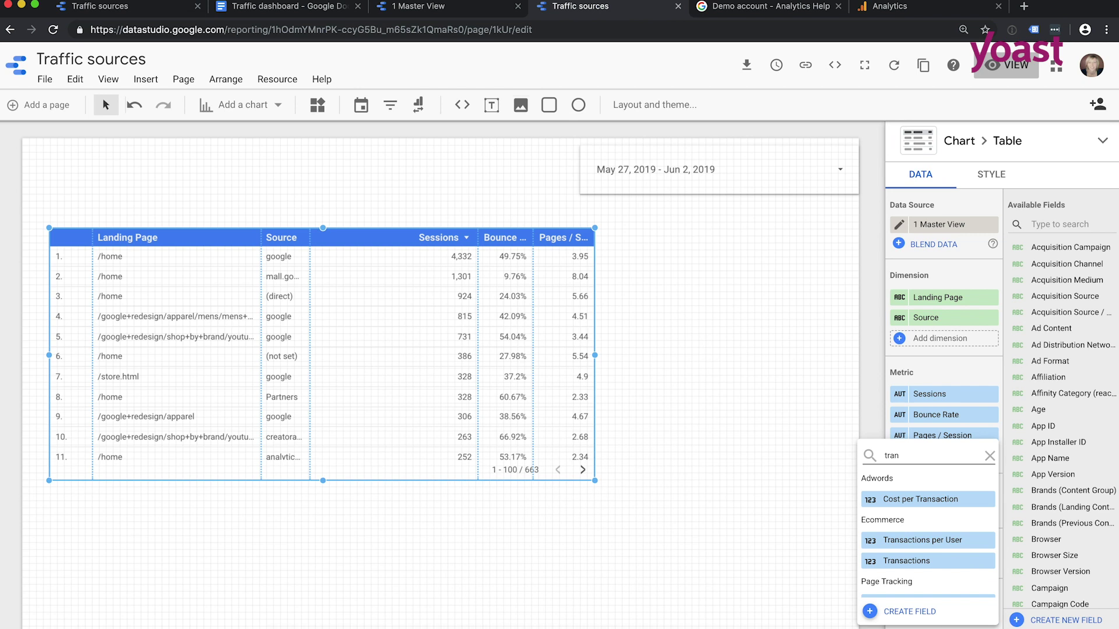
text(sactio)
click(942, 561)
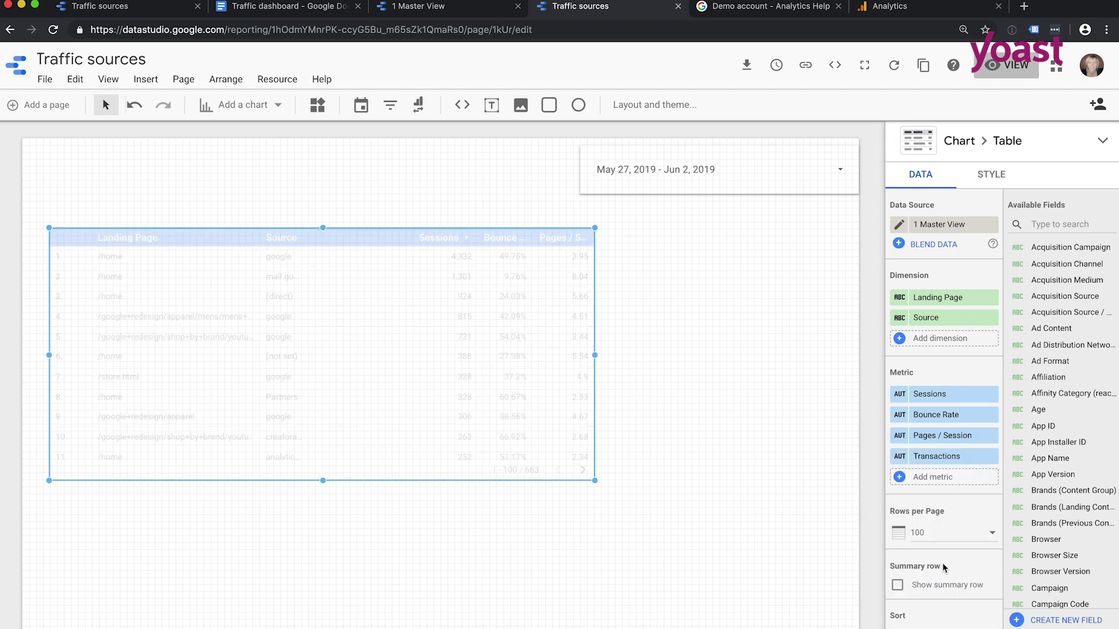
Add Ecommerce Conversion Rate and Revenue as the last two metrics in the table
click(947, 477)
text(ecom)
click(943, 498)
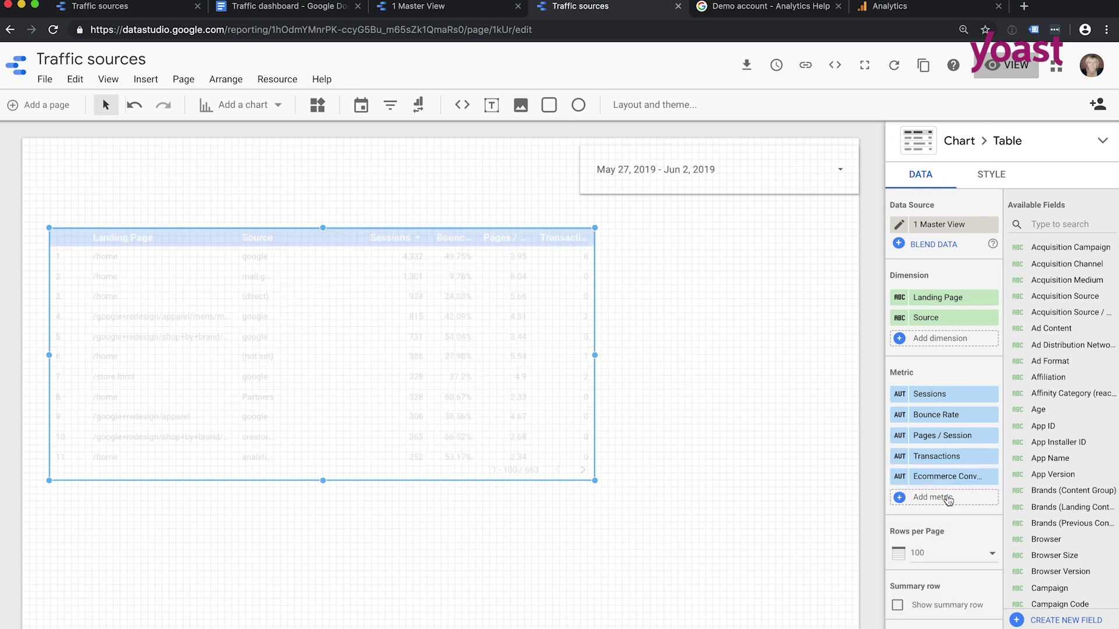
click(941, 497)
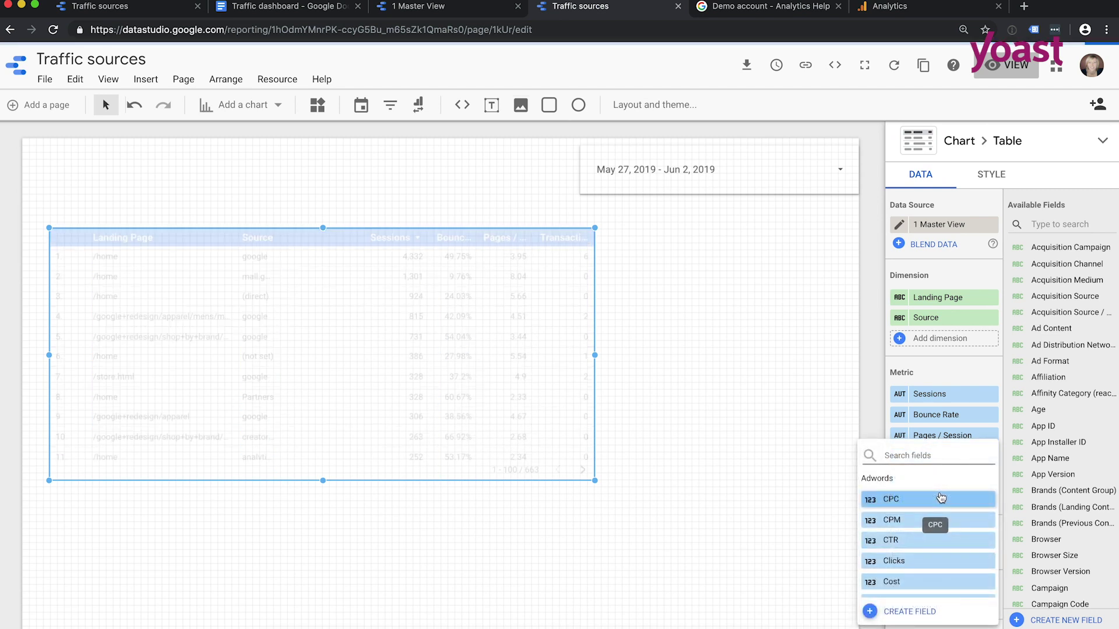
text(revenue)
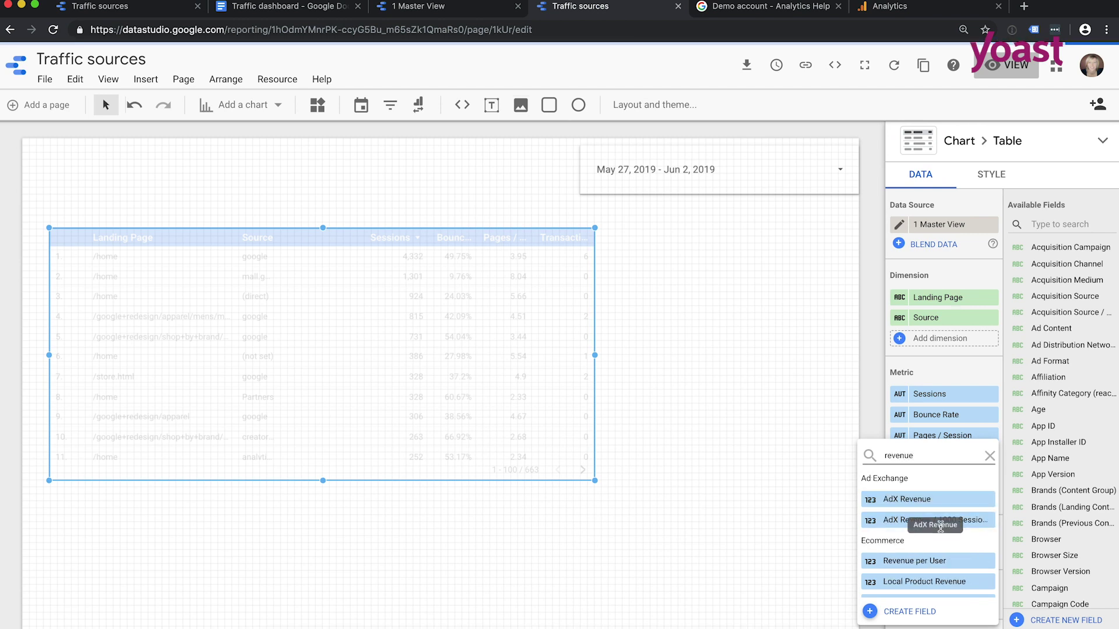
scroll(936, 533, down, 2)
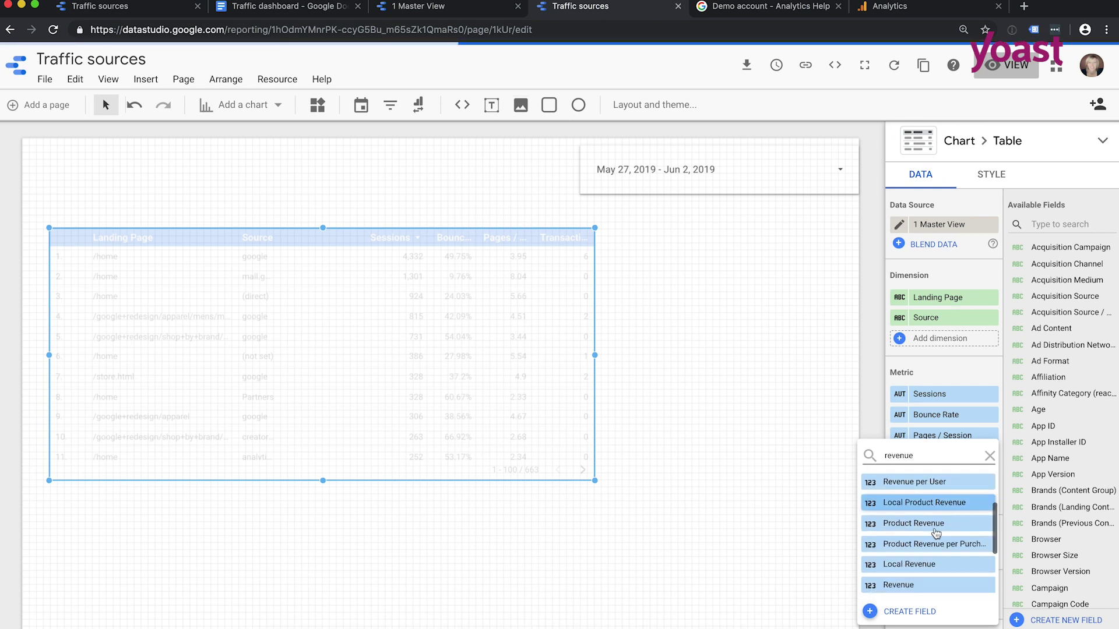
click(931, 584)
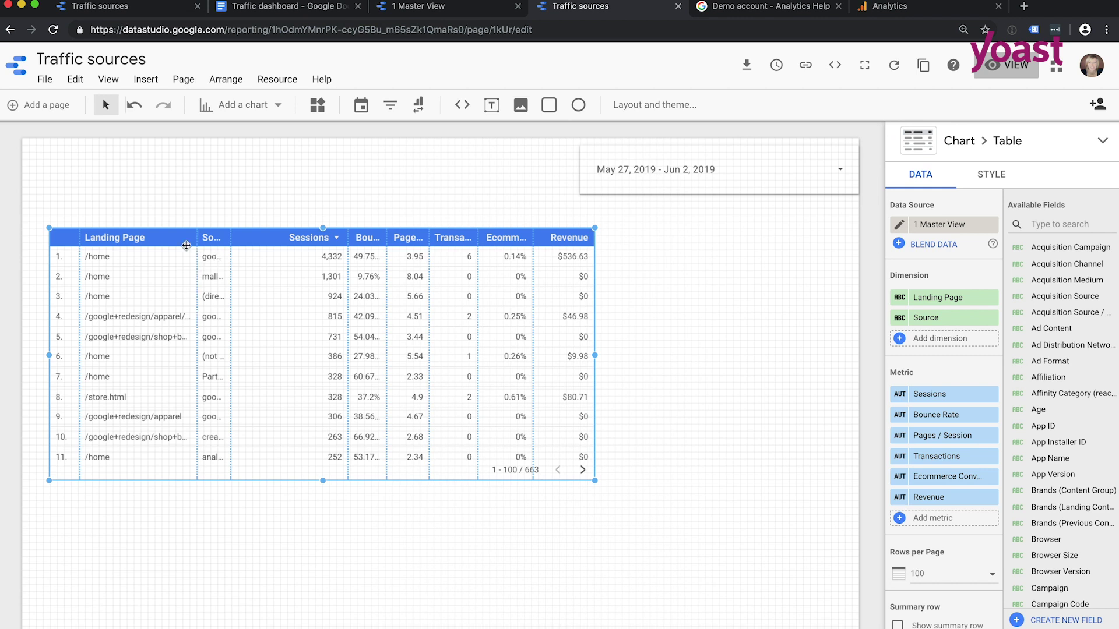
Resize the table columns: narrow the row numbers, Landing Page and Sessions, and widen Source, Bounce Rate and Pages / Session
click(79, 240)
drag(79, 239, 72, 239)
drag(196, 239, 152, 239)
drag(231, 232, 303, 238)
drag(386, 239, 369, 239)
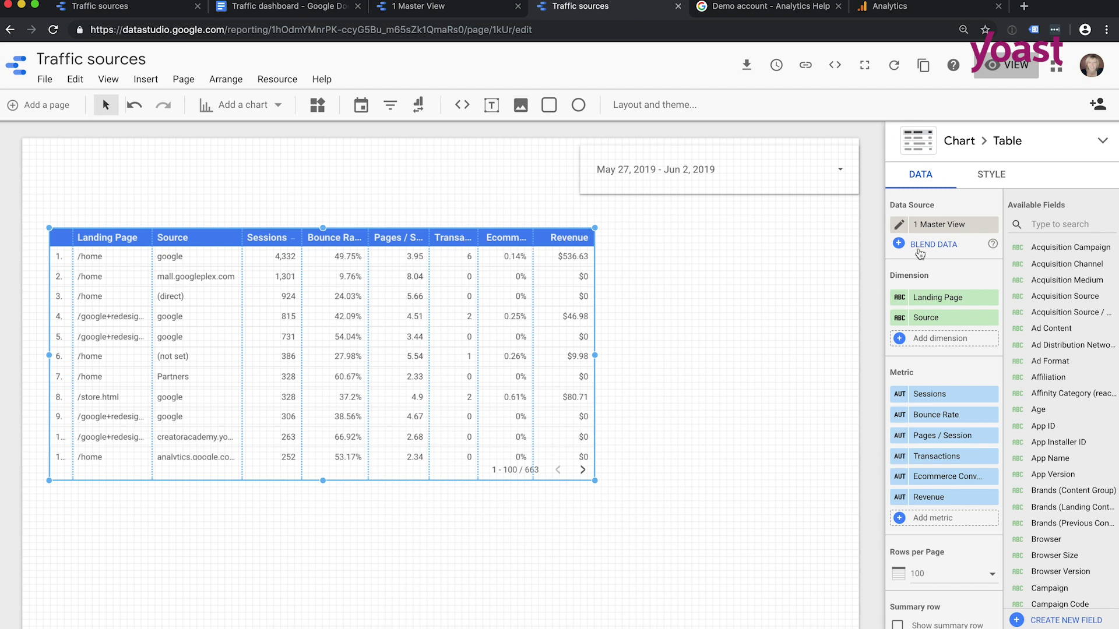
Turn on the summary row for the landing page table
scroll(941, 394, down, 3)
scroll(941, 394, down, 1)
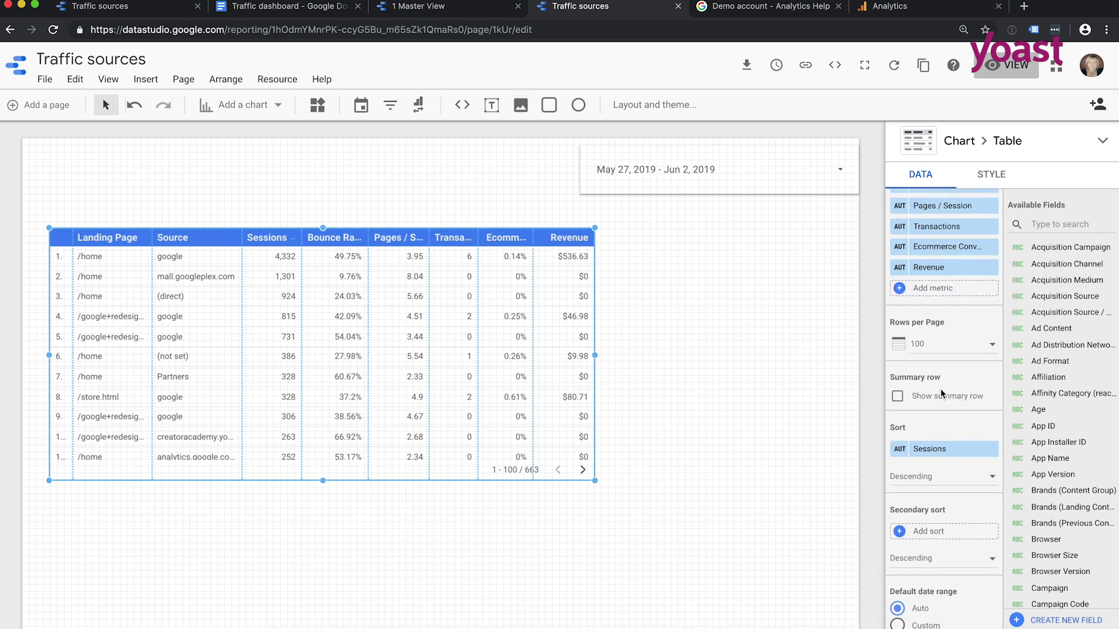
click(897, 397)
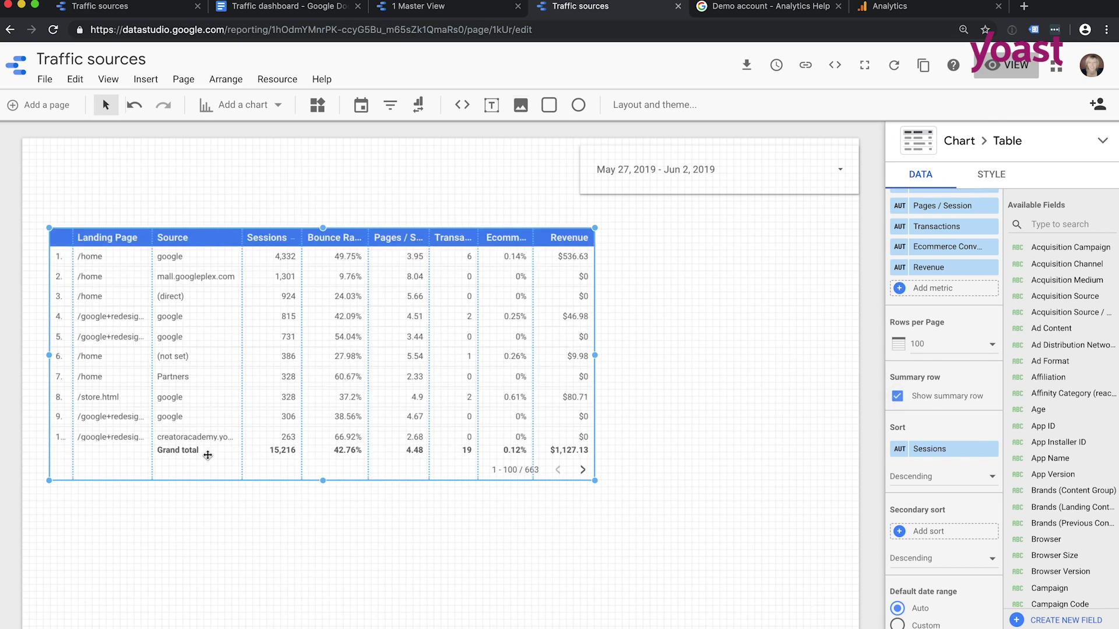
Wrap the table's header text and slightly widen the table and its Ecommerce Conversion Rate column
click(991, 178)
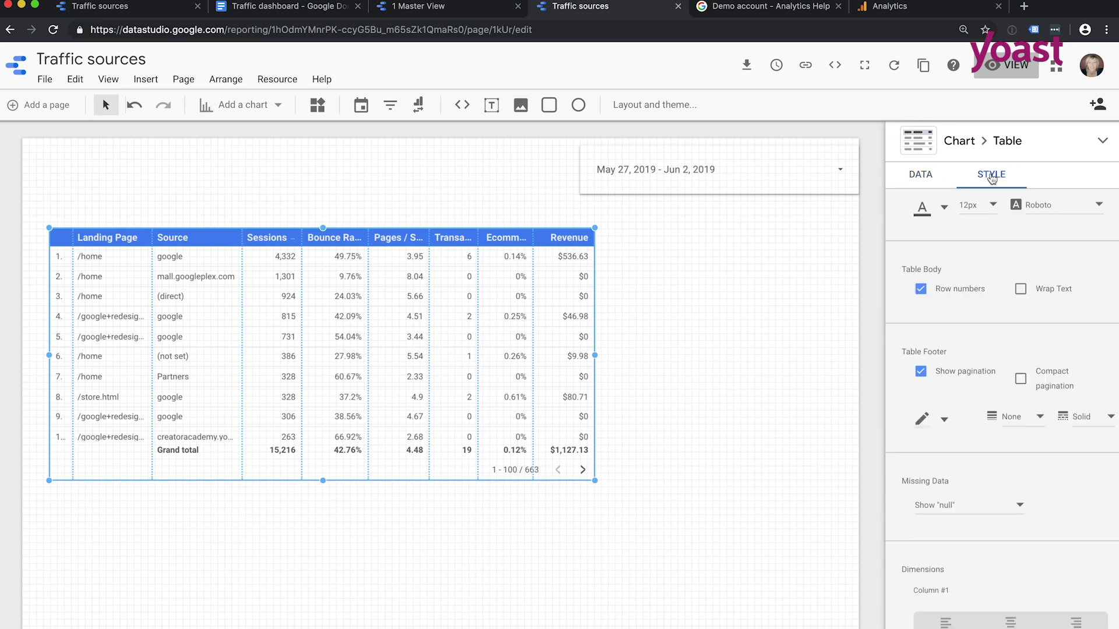
scroll(965, 278, up, 5)
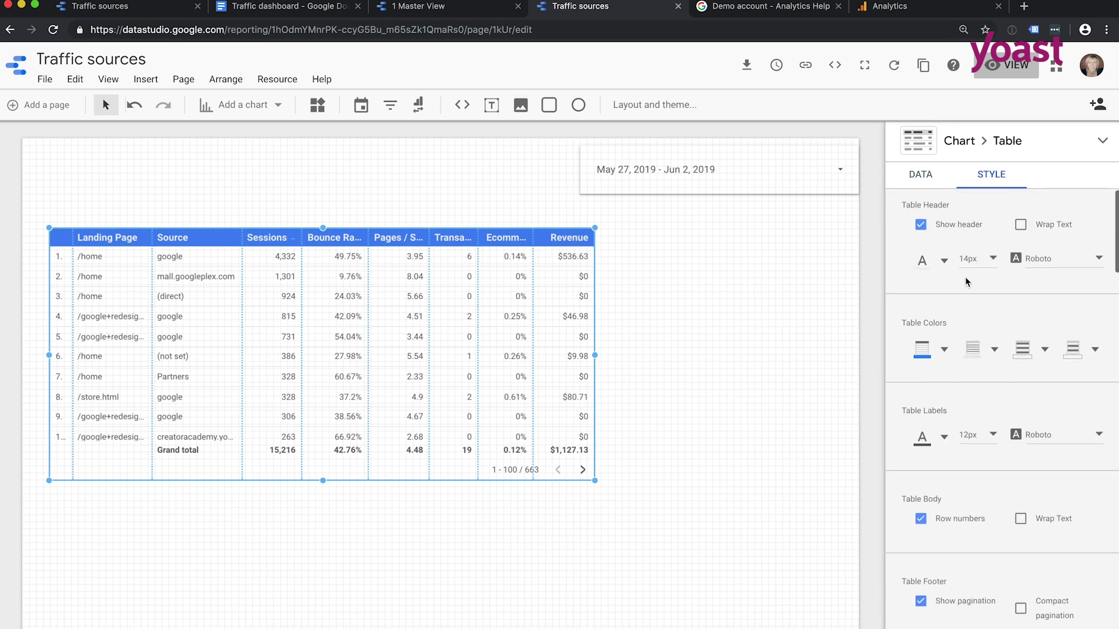
click(1022, 226)
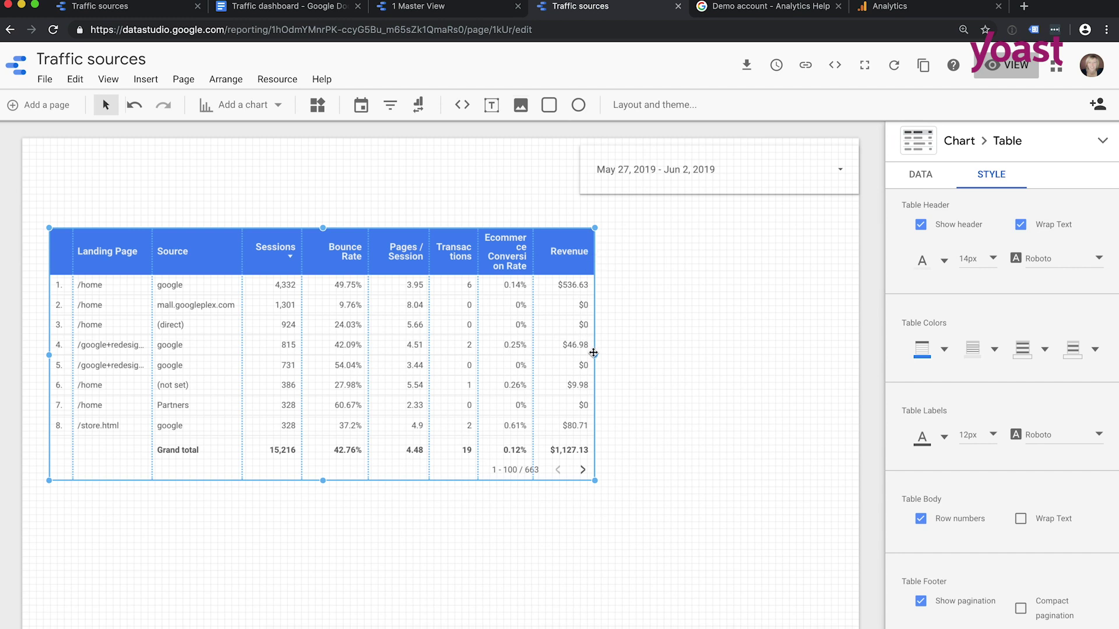
drag(595, 355, 616, 353)
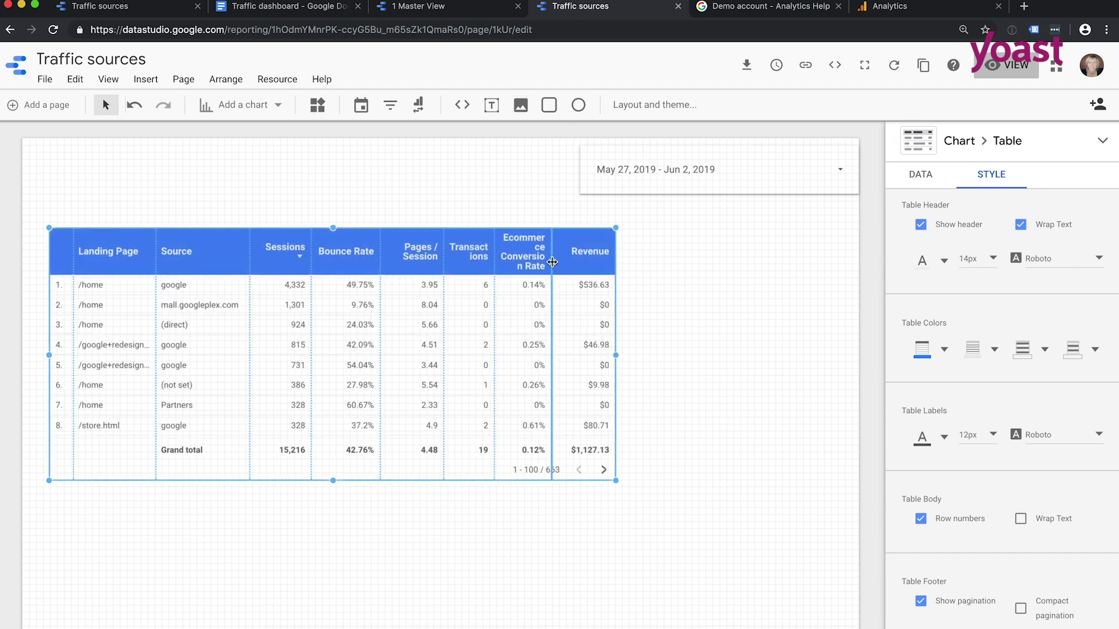
drag(558, 262, 561, 261)
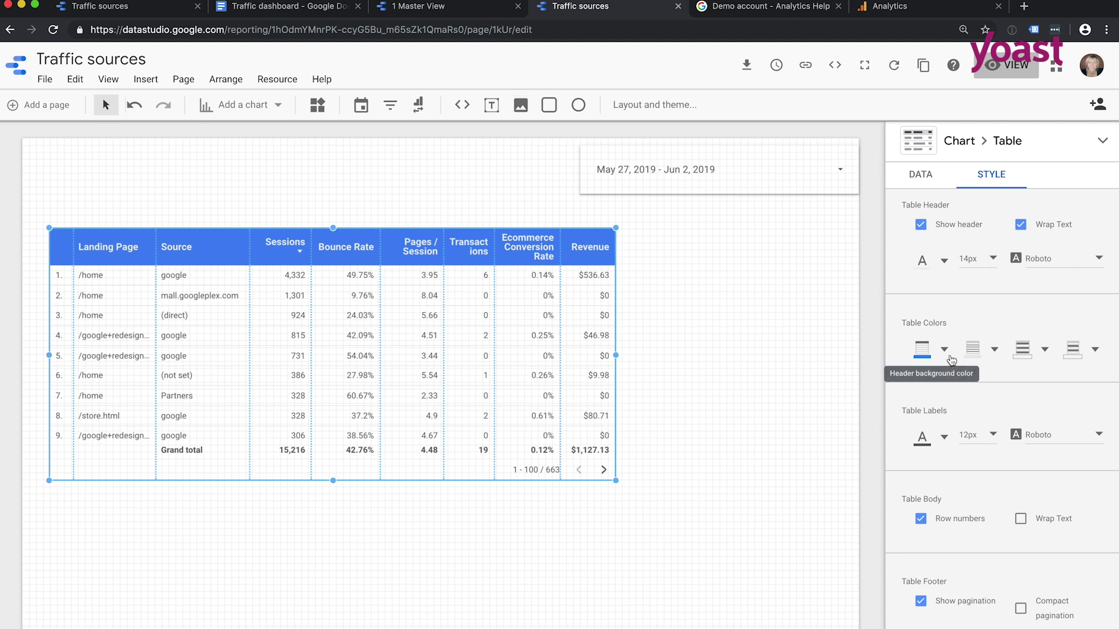
Display the Bounce Rate metric, column #2, as a heatmap in the table
scroll(951, 360, down, 3)
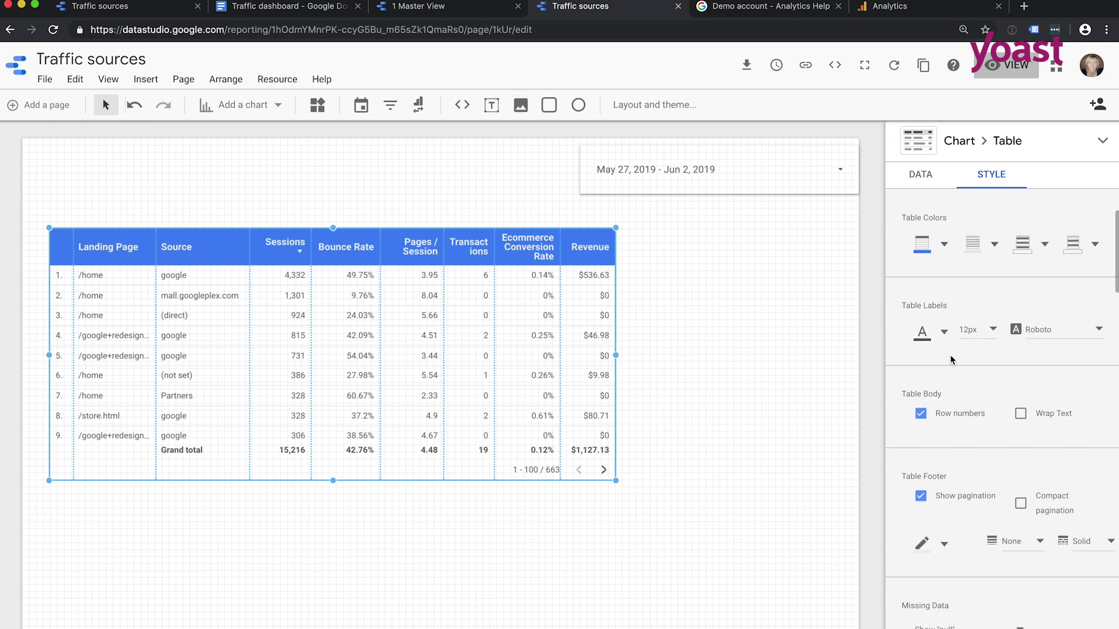
scroll(950, 360, down, 1)
scroll(950, 356, down, 12)
scroll(951, 359, down, 2)
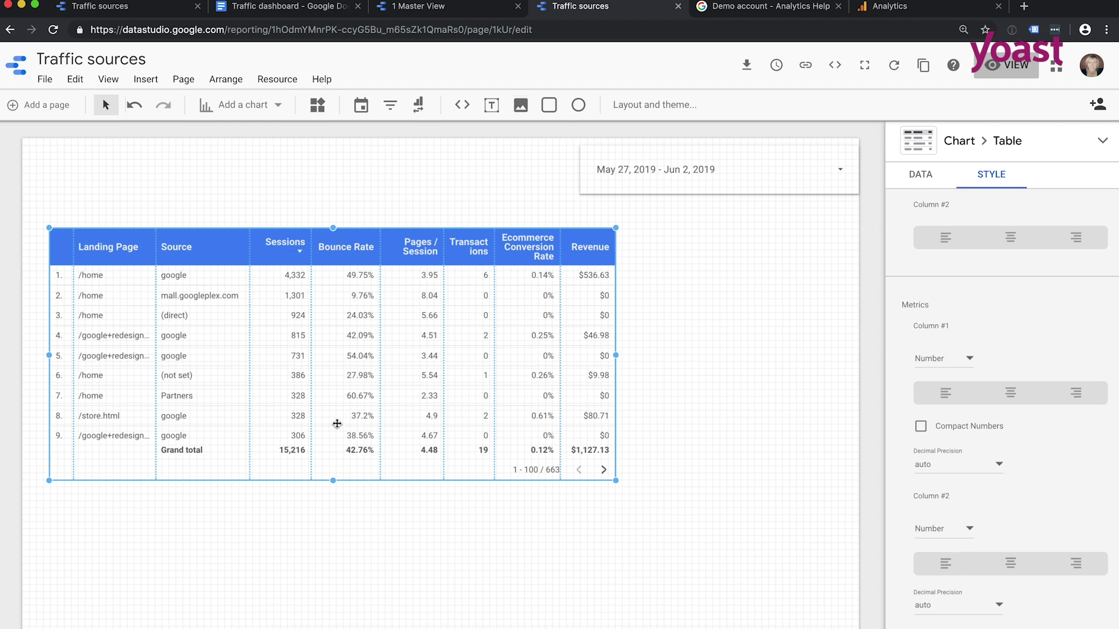
click(918, 305)
scroll(948, 332, down, 3)
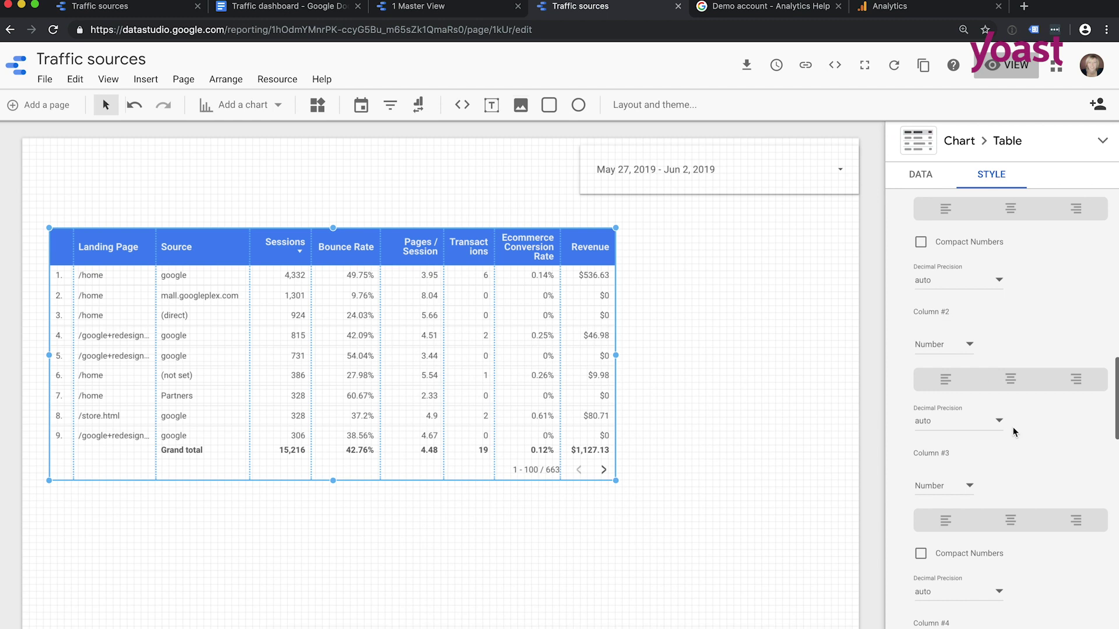
scroll(1012, 431, down, 1)
scroll(1013, 431, up, 1)
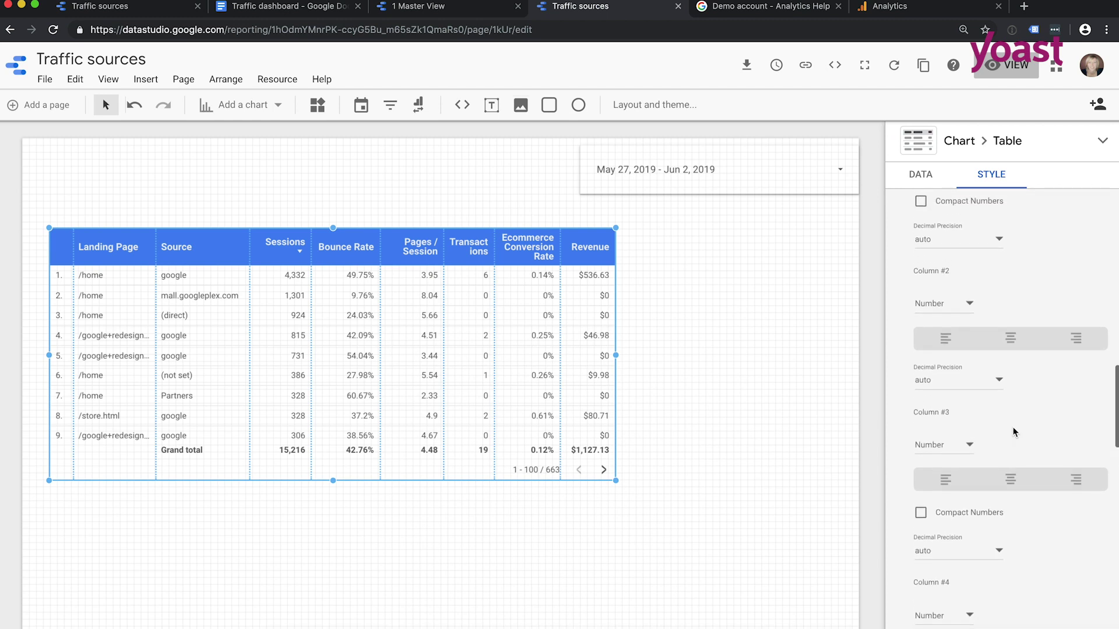
click(970, 305)
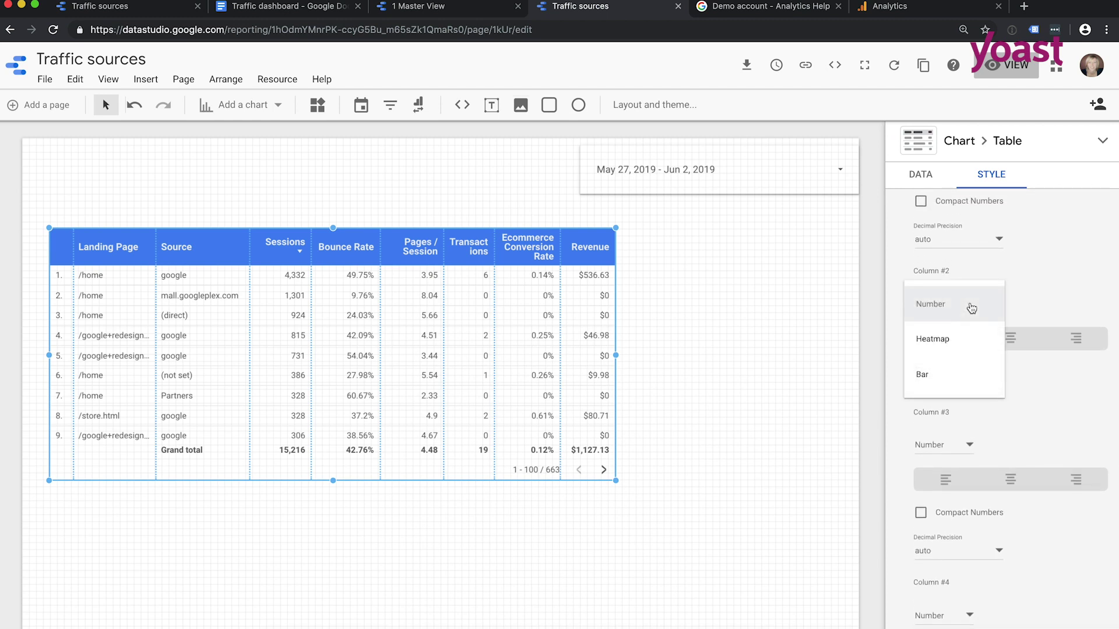
click(951, 341)
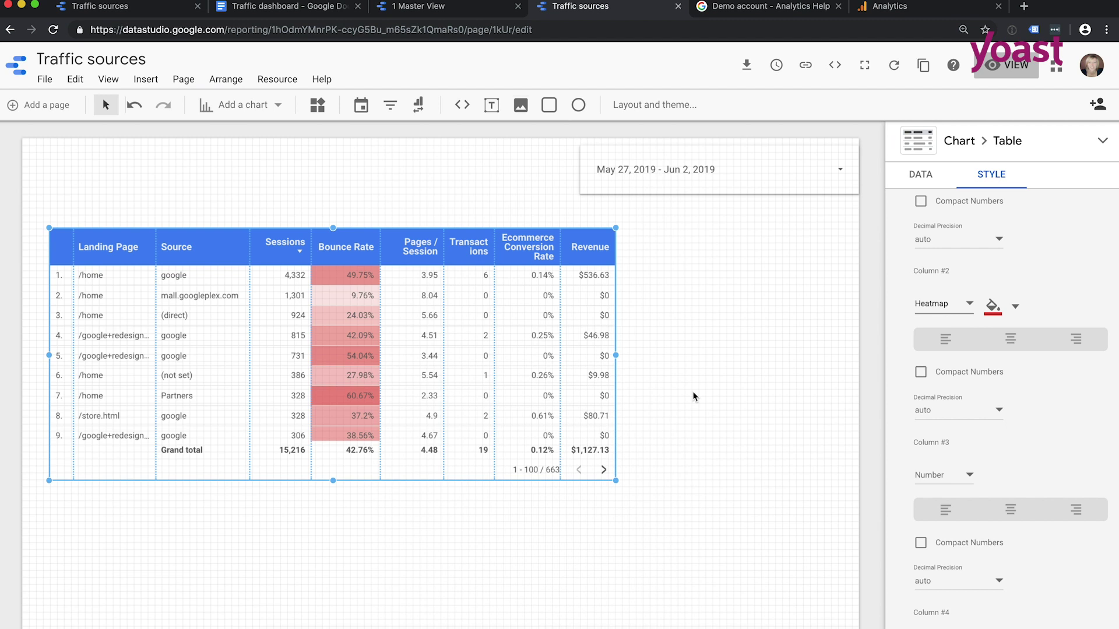
Check the hand-drawn layout sketch in the Traffic dashboard document in Google Docs and return to the Traffic sources report
click(271, 12)
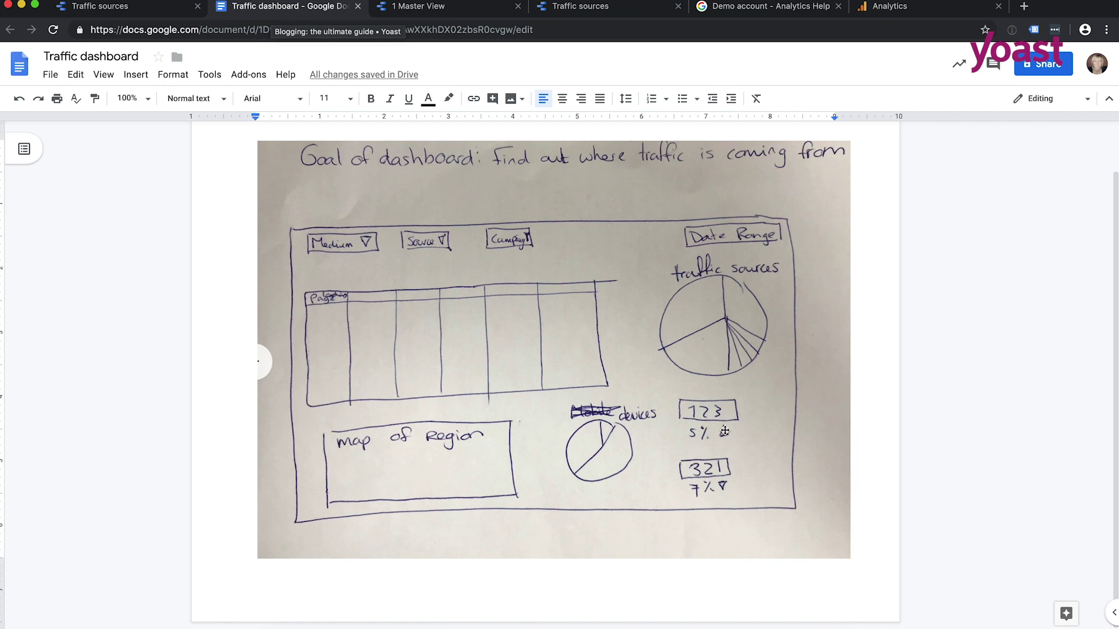
click(584, 8)
Insert a geo map, place it beneath the landing page table and enlarge it to reach near the page's bottom edge
scroll(525, 246, down, 2)
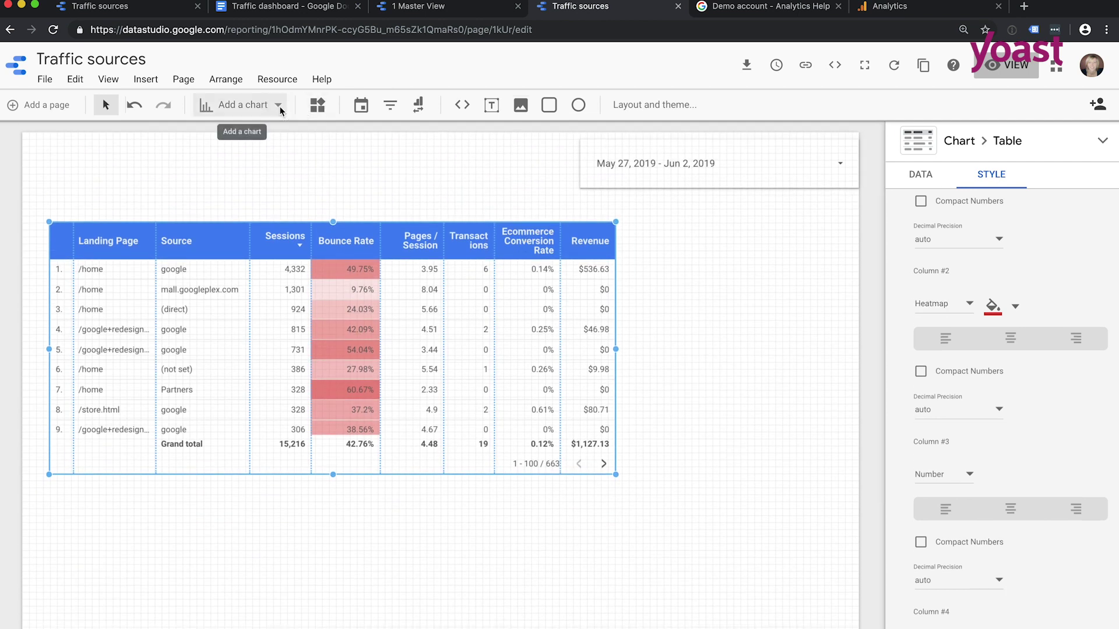
click(279, 105)
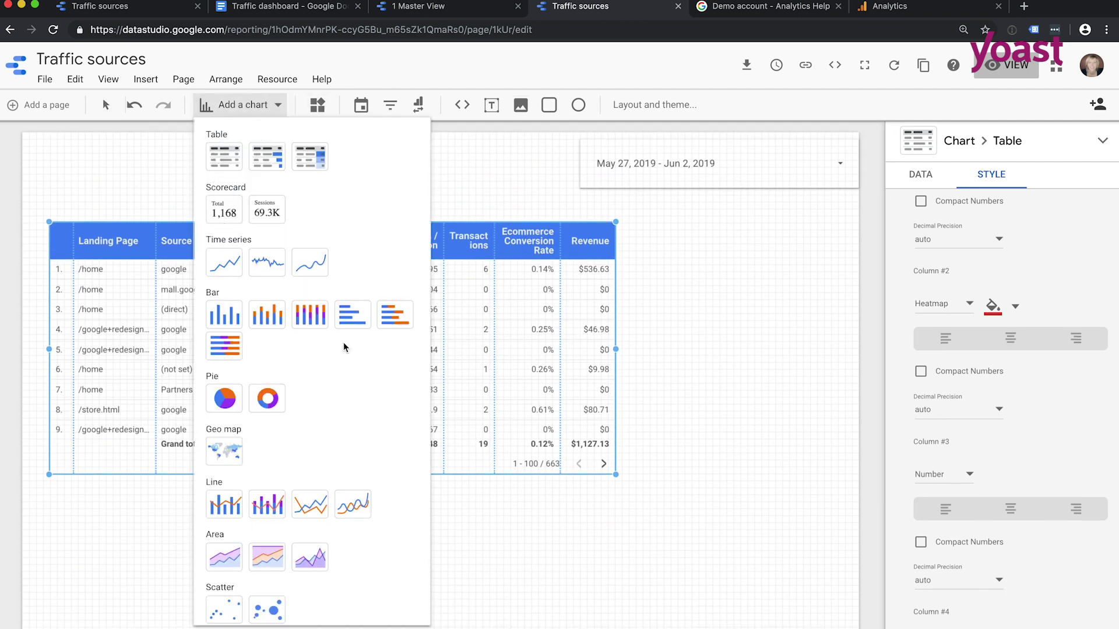
scroll(341, 351, down, 2)
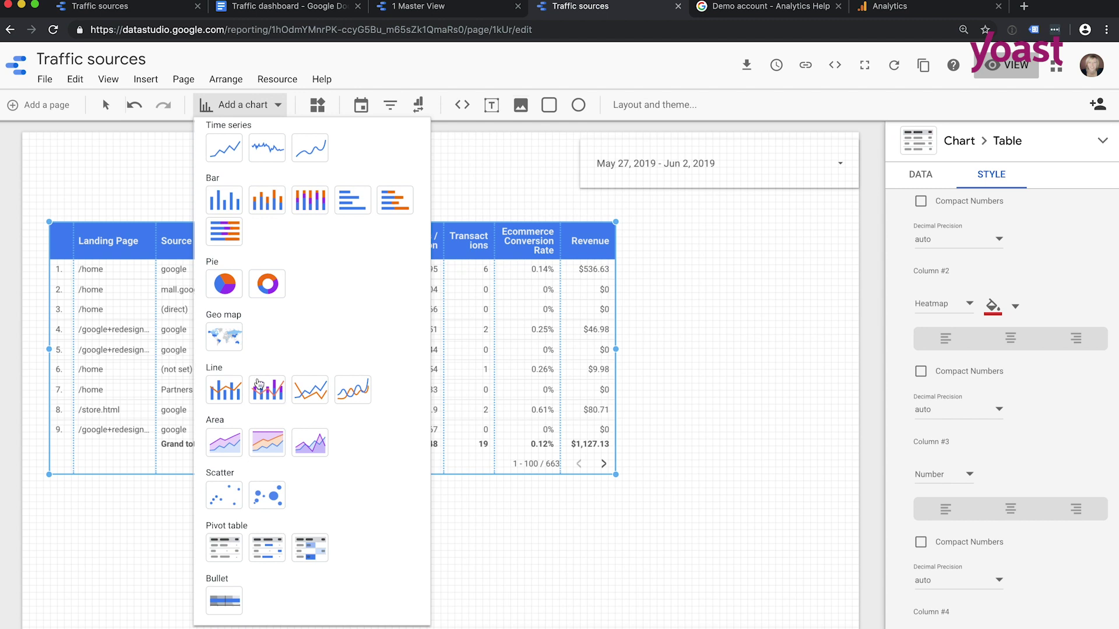
click(231, 348)
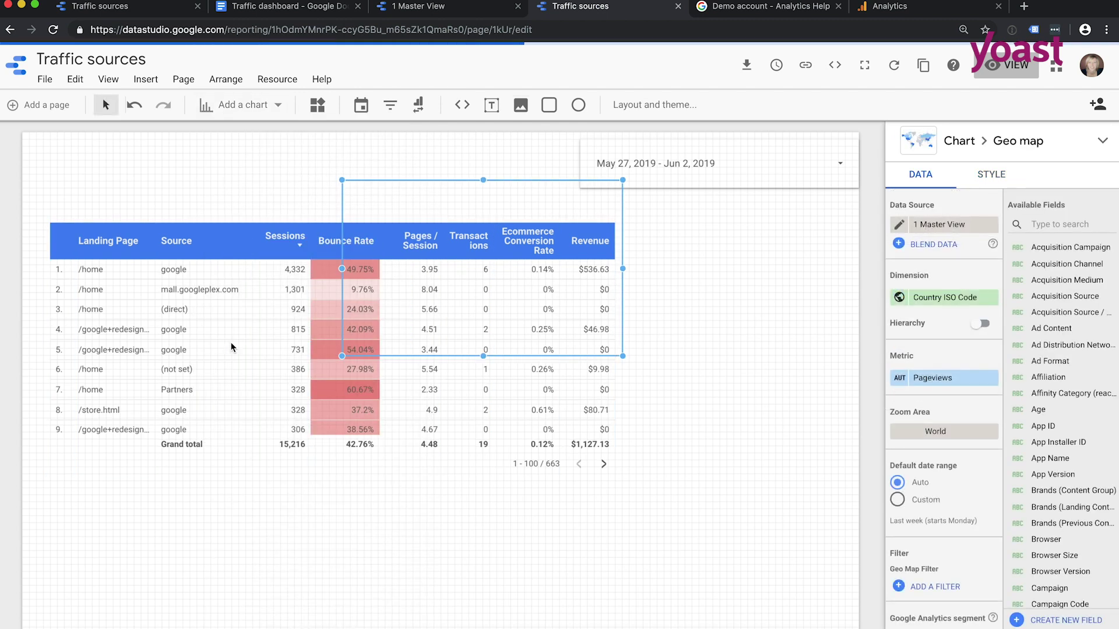
scroll(231, 344, down, 2)
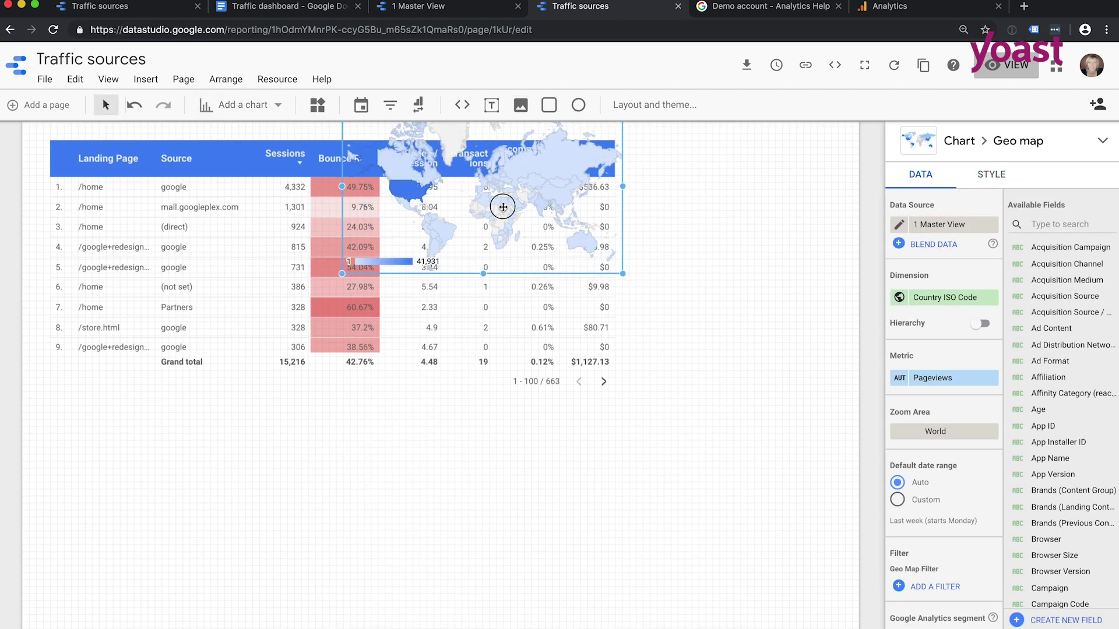
drag(506, 214, 220, 533)
scroll(220, 533, down, 1)
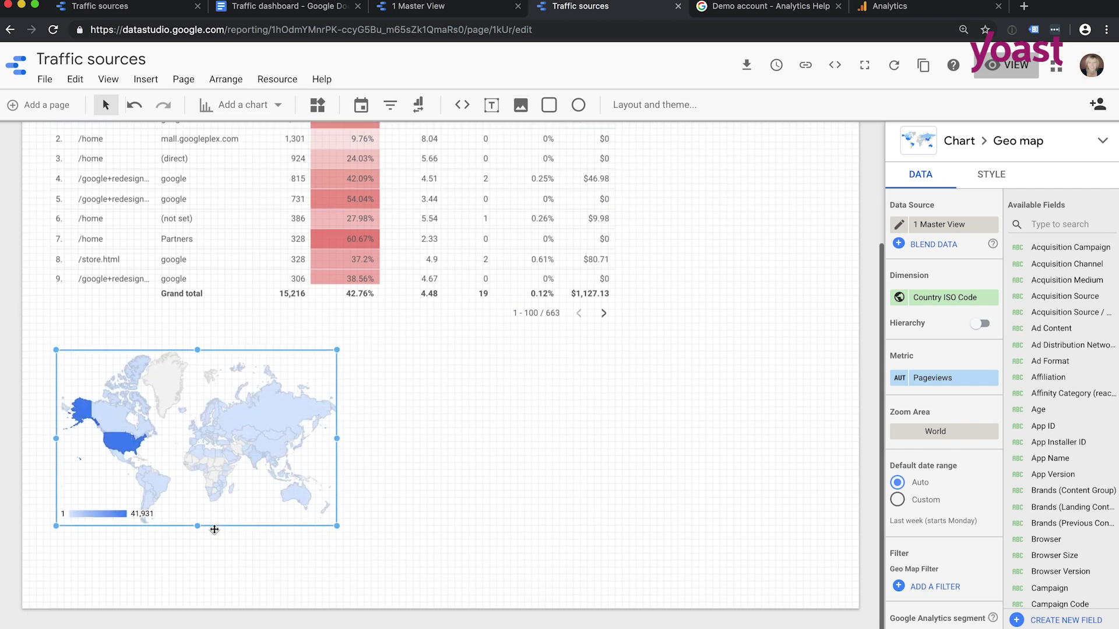
drag(337, 529, 492, 607)
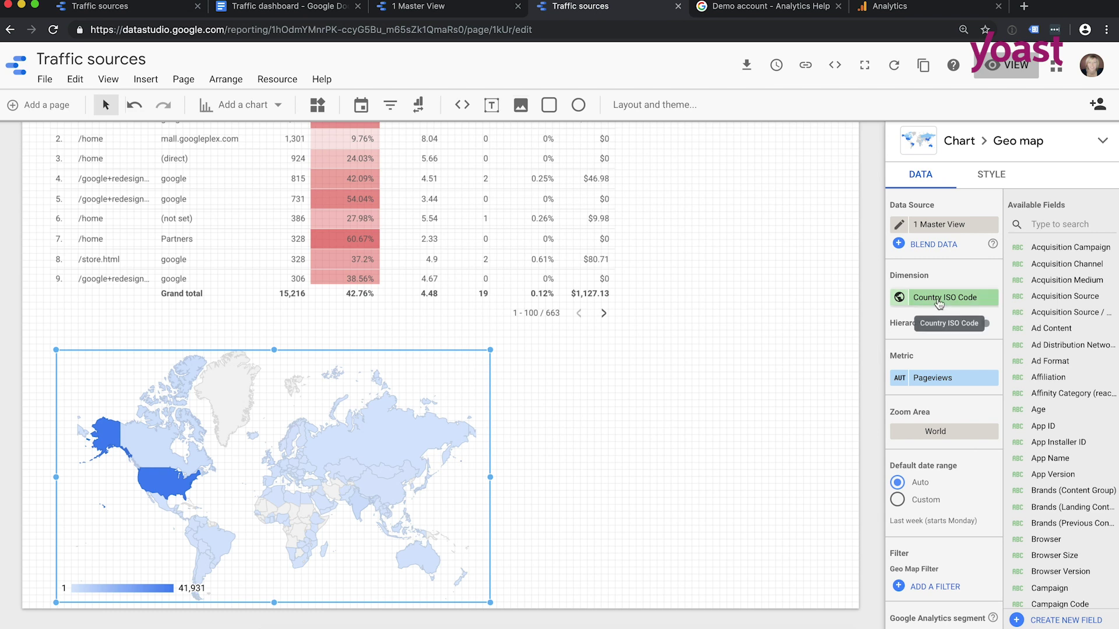
Change the geo map's dimension to Region
click(938, 301)
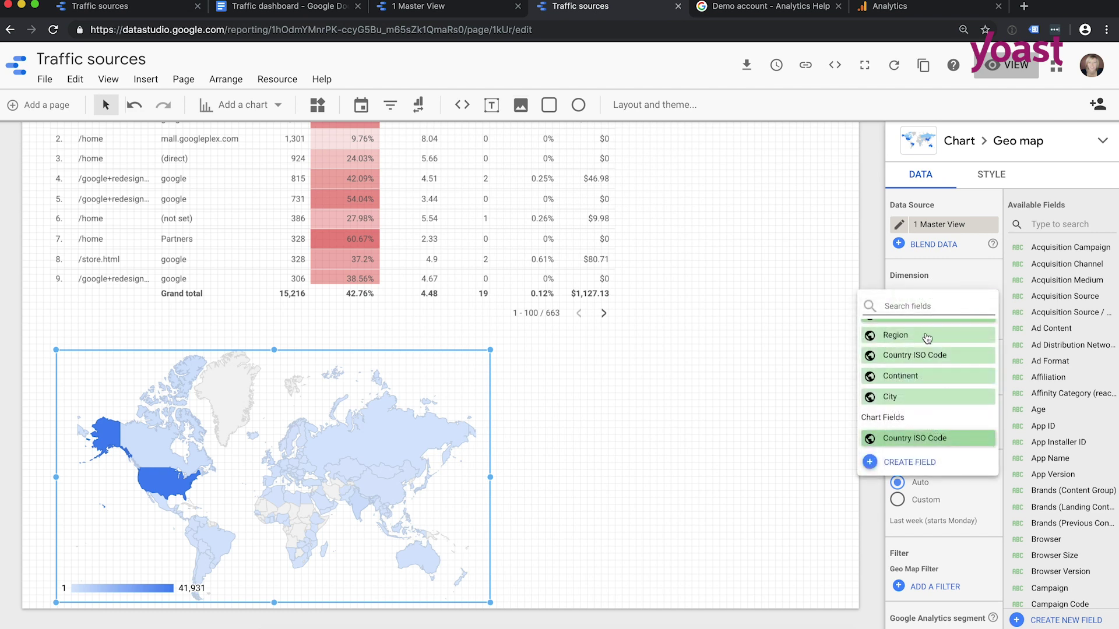
click(913, 338)
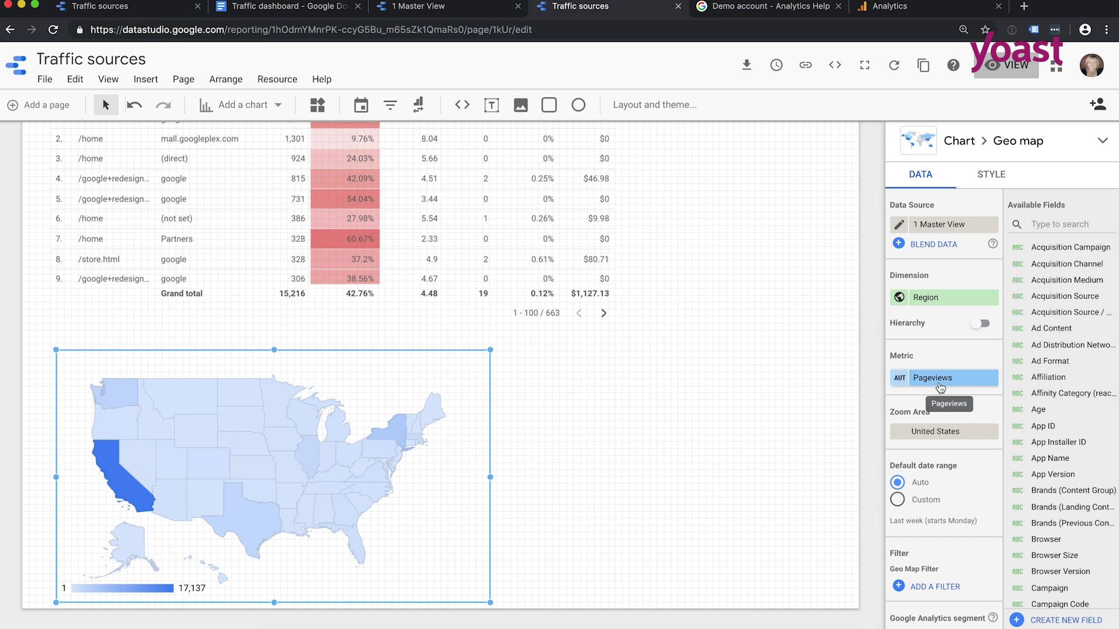
Change the geo map's metric to Revenue
click(940, 386)
text(reven)
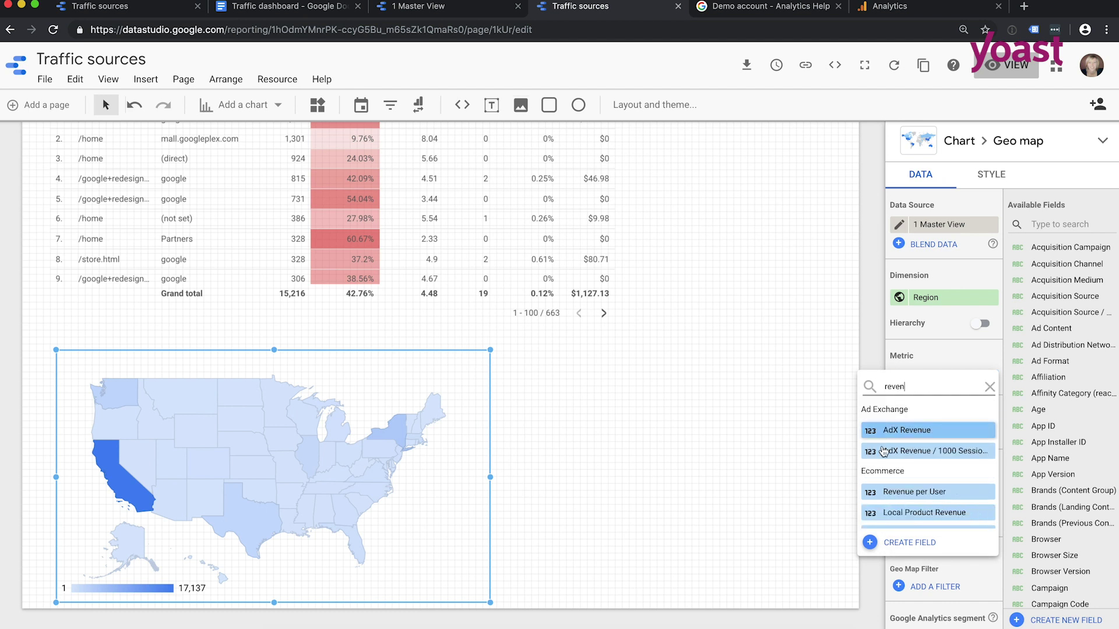
scroll(888, 446, down, 3)
click(891, 444)
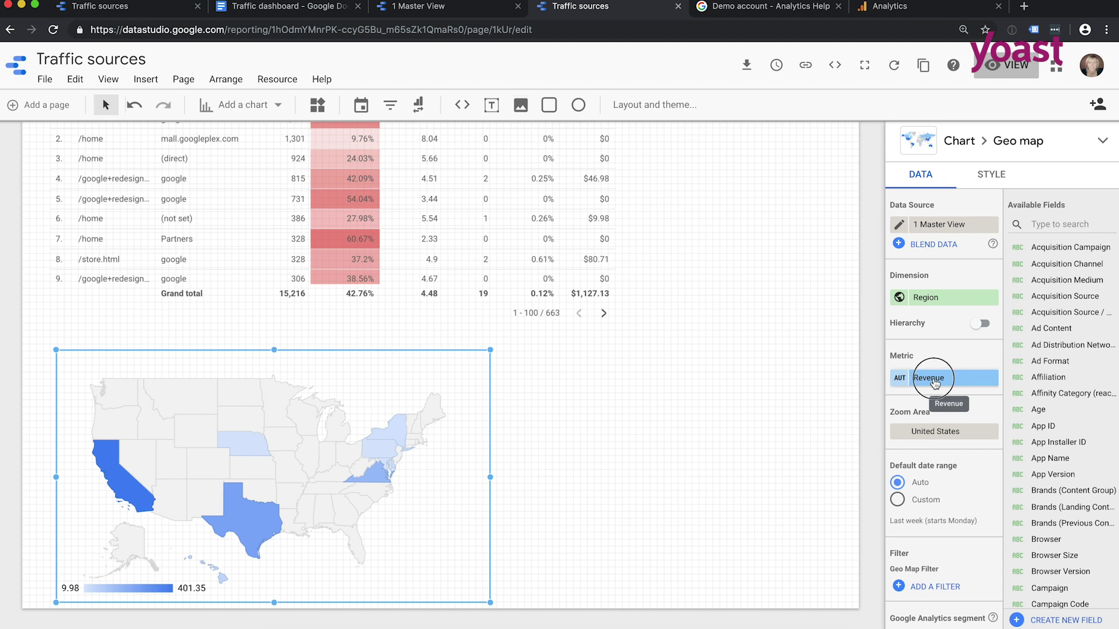
Change the geo map's metric to Sessions
click(934, 380)
text(sessions)
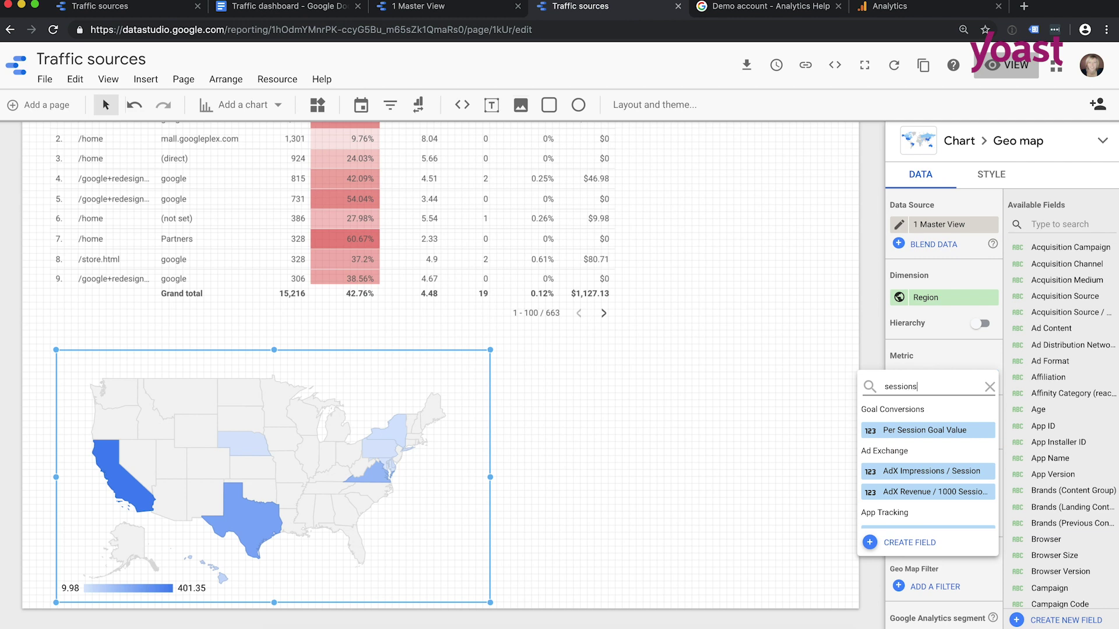
scroll(934, 434, down, 5)
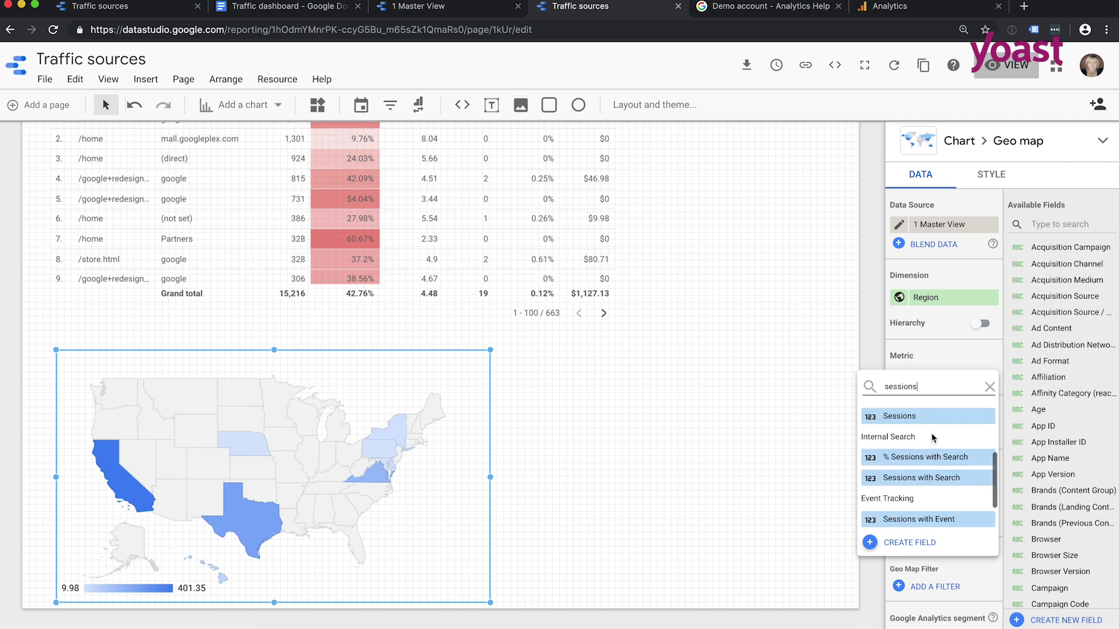
click(932, 417)
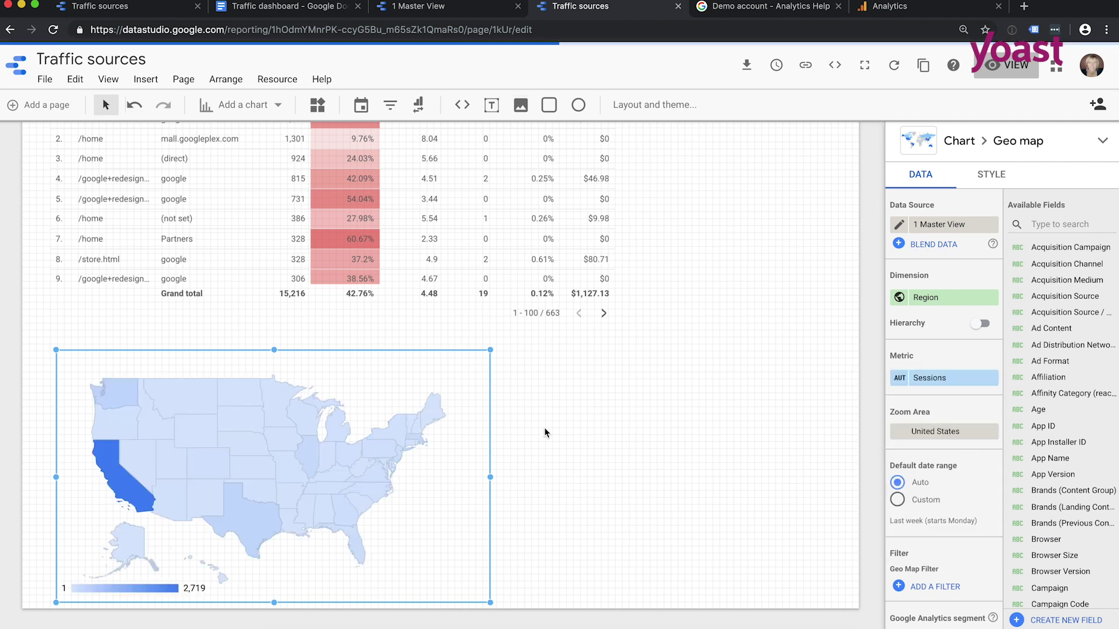
Insert a pie chart and place it beside the geo map, beneath the landing page table
scroll(544, 432, up, 2)
scroll(544, 432, down, 2)
scroll(544, 432, up, 2)
scroll(544, 433, up, 2)
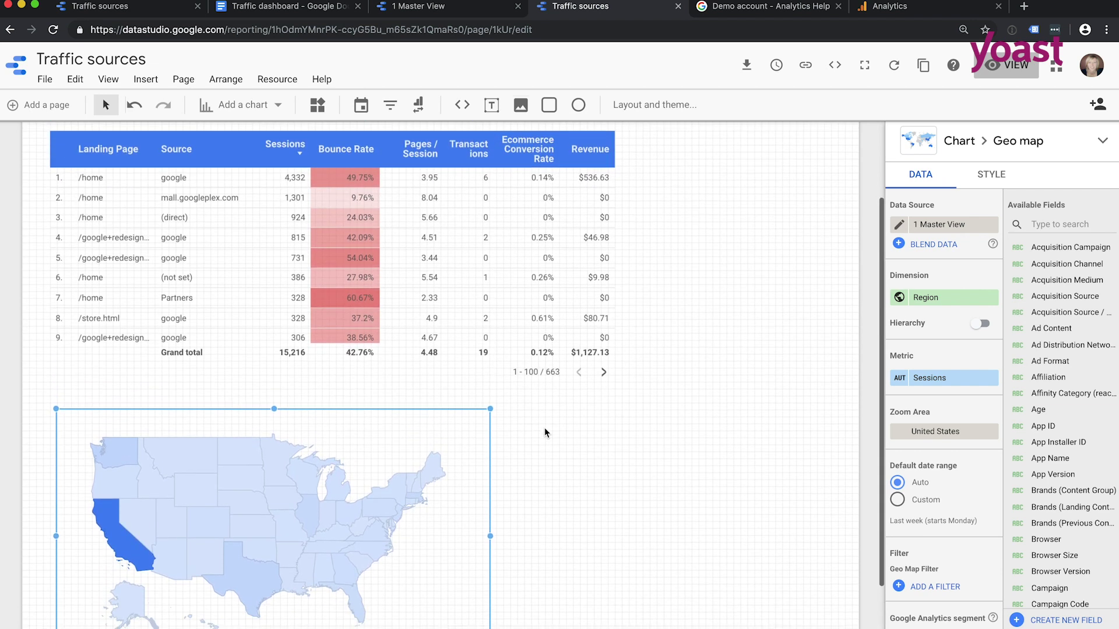
scroll(544, 433, down, 3)
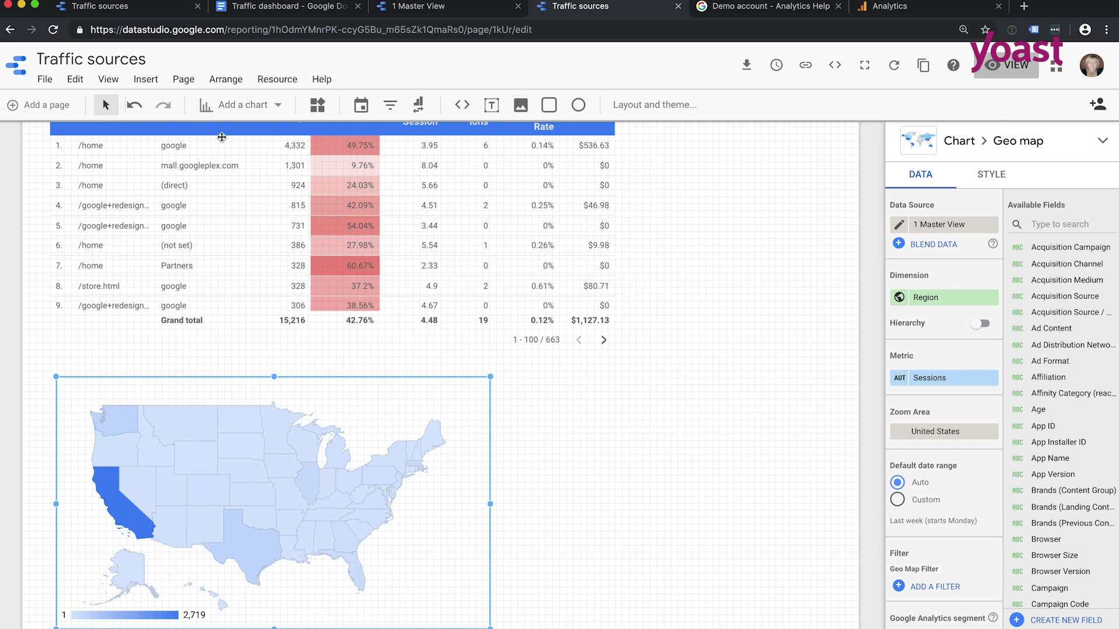
click(246, 111)
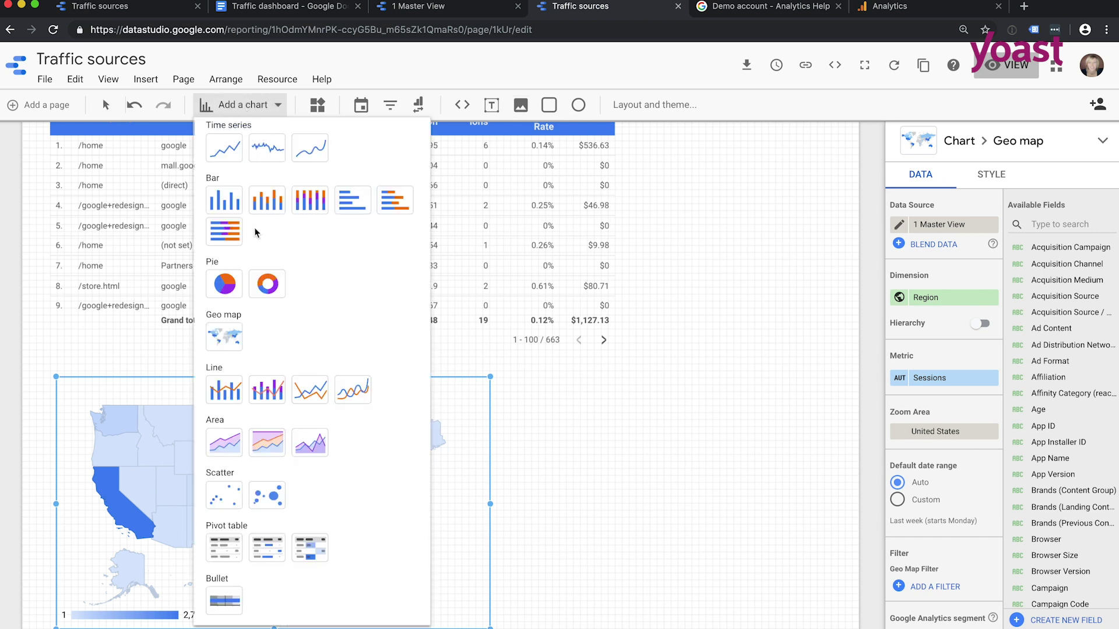
click(224, 284)
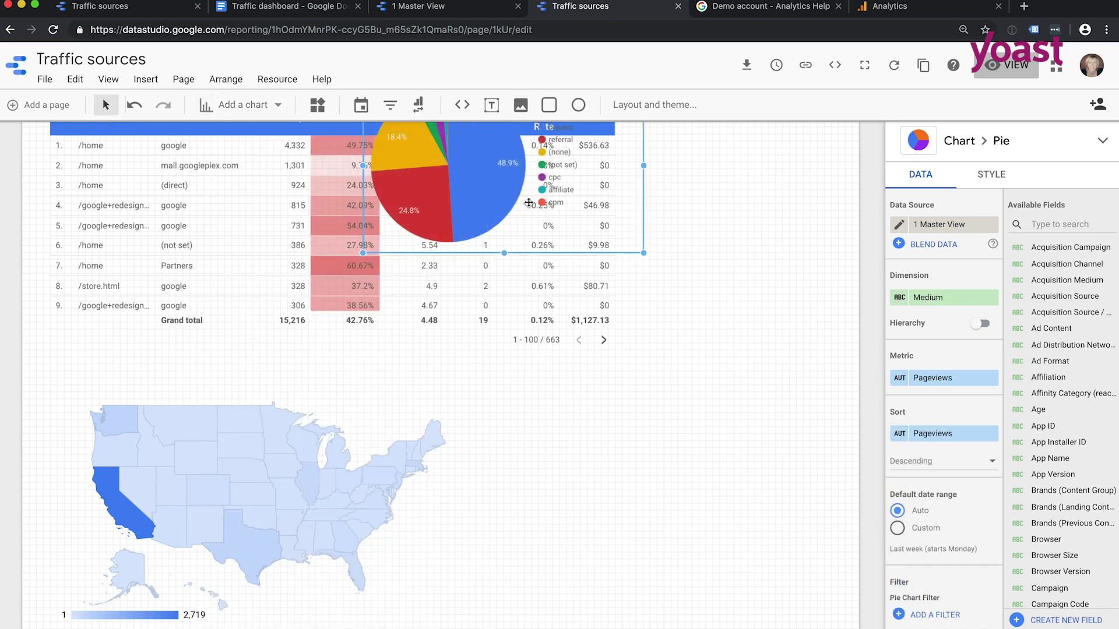
drag(529, 202, 601, 452)
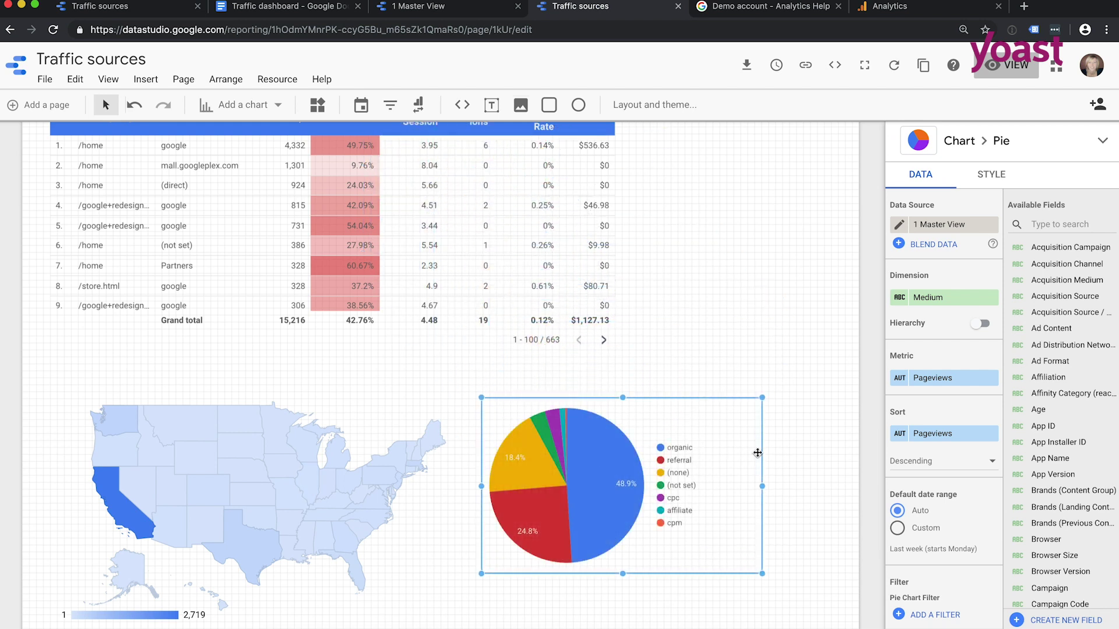
Change the new pie chart's dimension to Device Category
click(940, 298)
text(device)
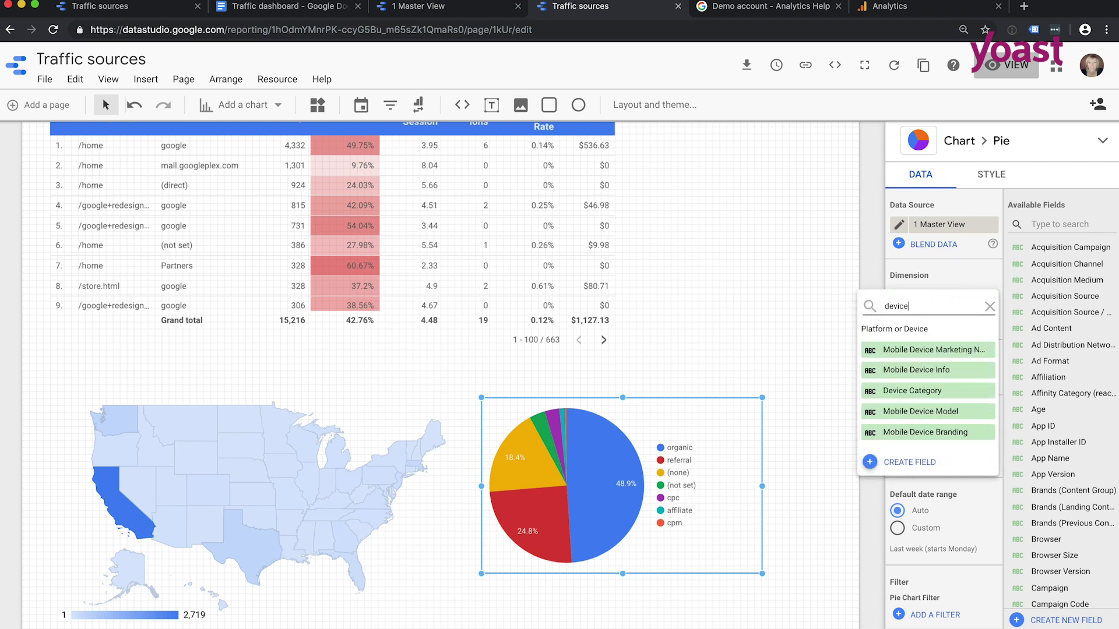
click(930, 393)
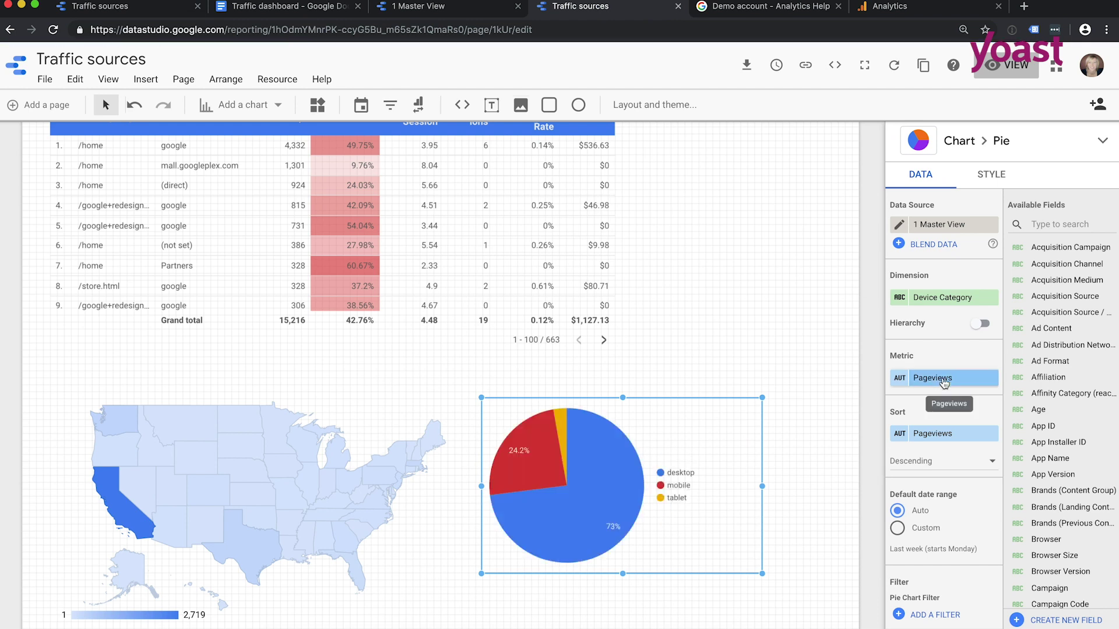
Set the device pie chart's metric to Sessions and move the chart slightly closer to the geo map
click(945, 382)
text(session)
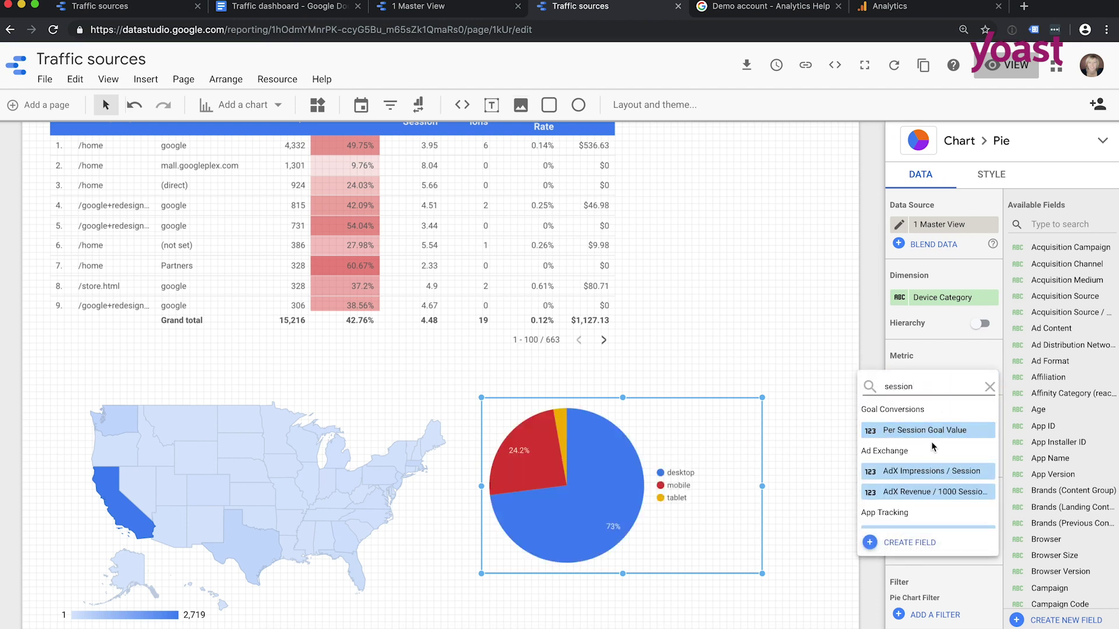
scroll(931, 446, down, 8)
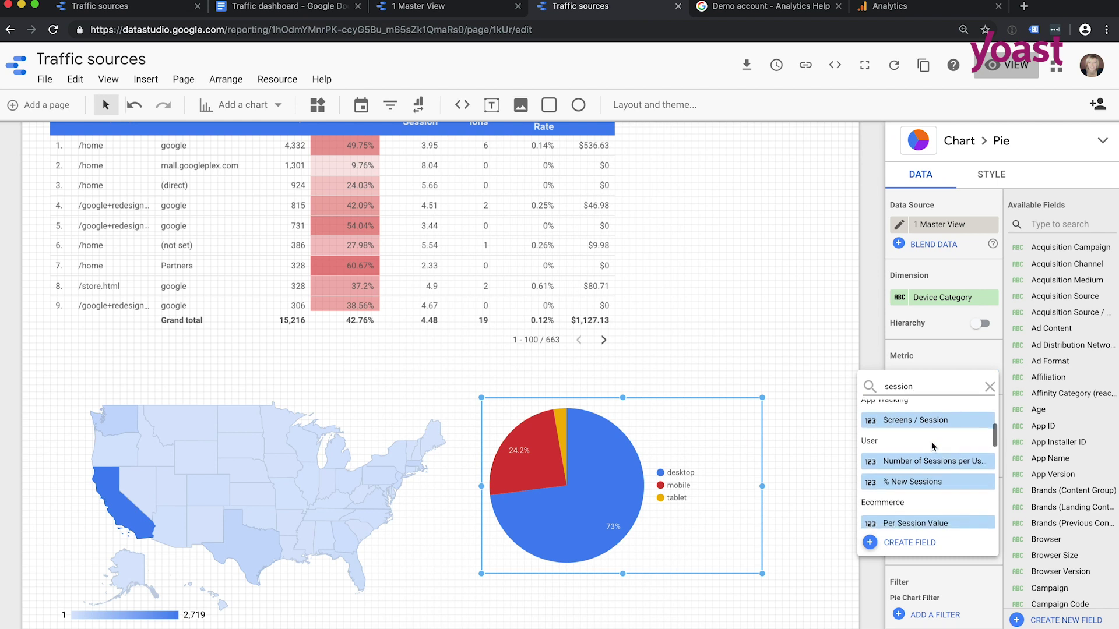
scroll(932, 446, down, 3)
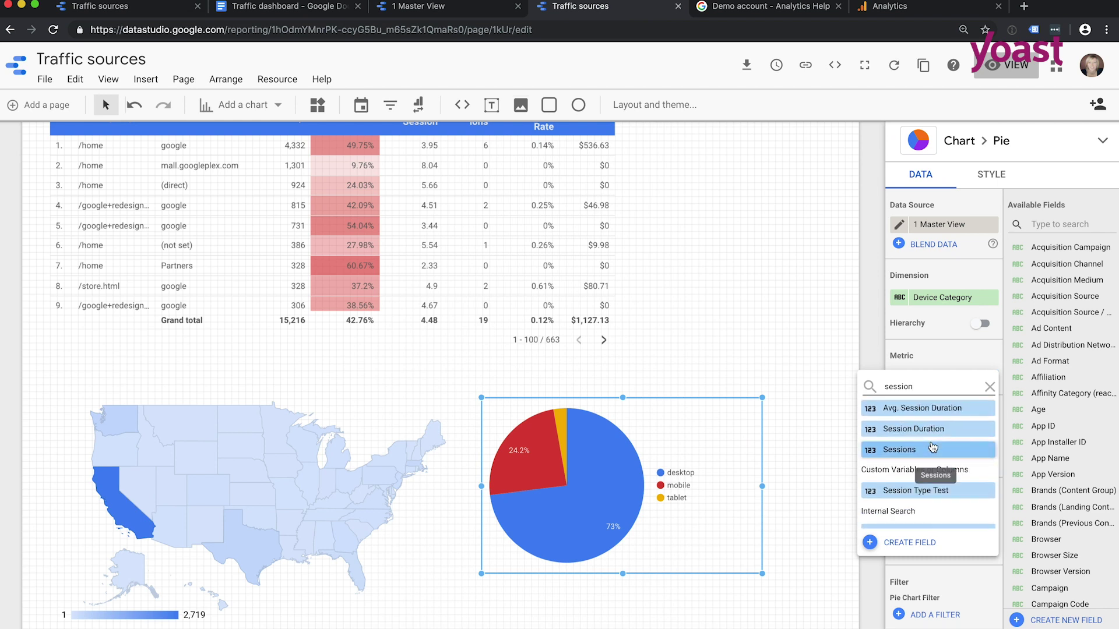
click(933, 447)
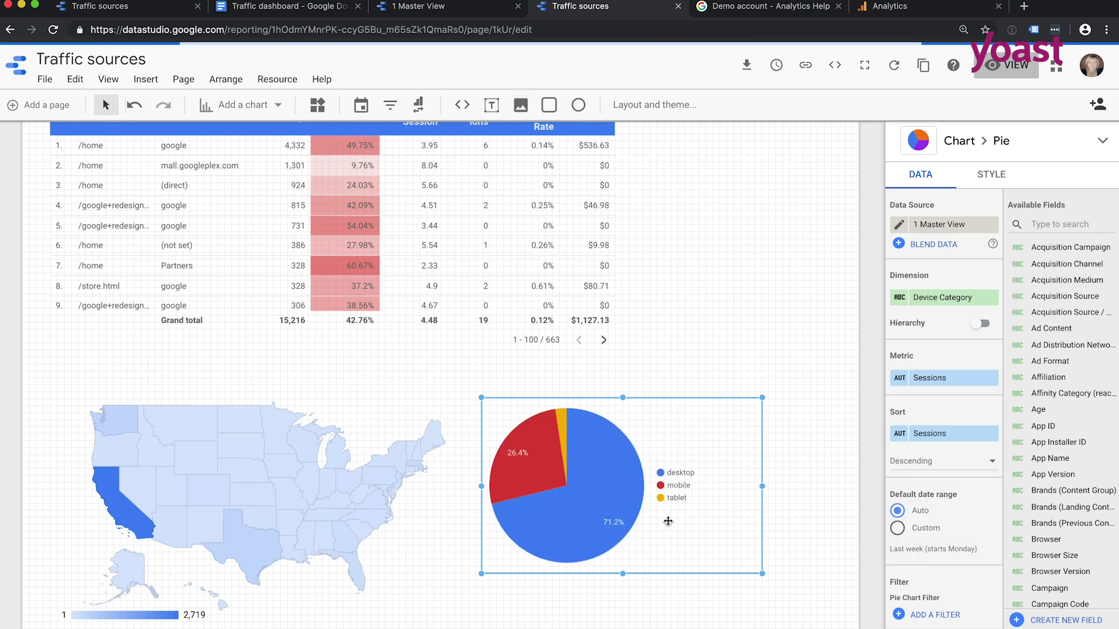
scroll(749, 503, down, 1)
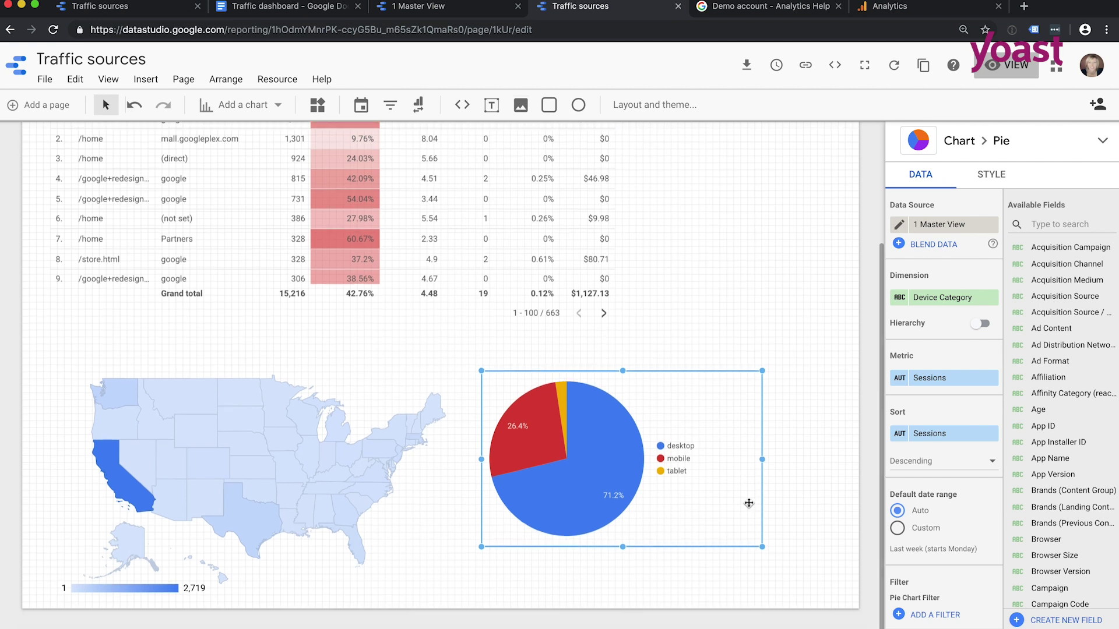
drag(614, 476, 586, 490)
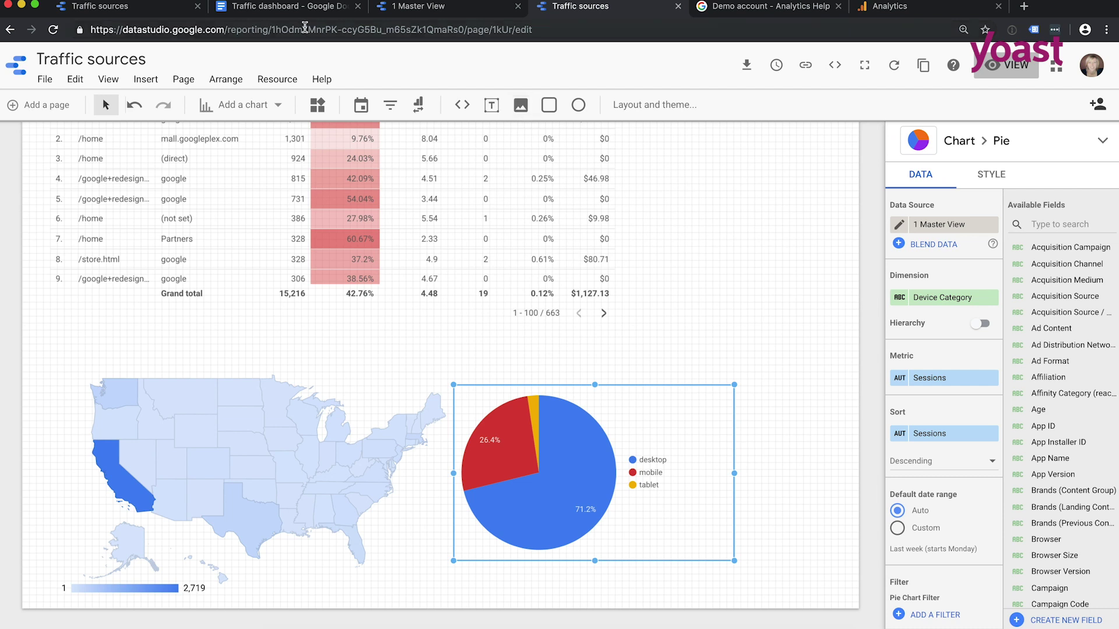
Review the layout sketch in the Traffic dashboard Google Docs document again and go back to the Traffic sources report
click(297, 10)
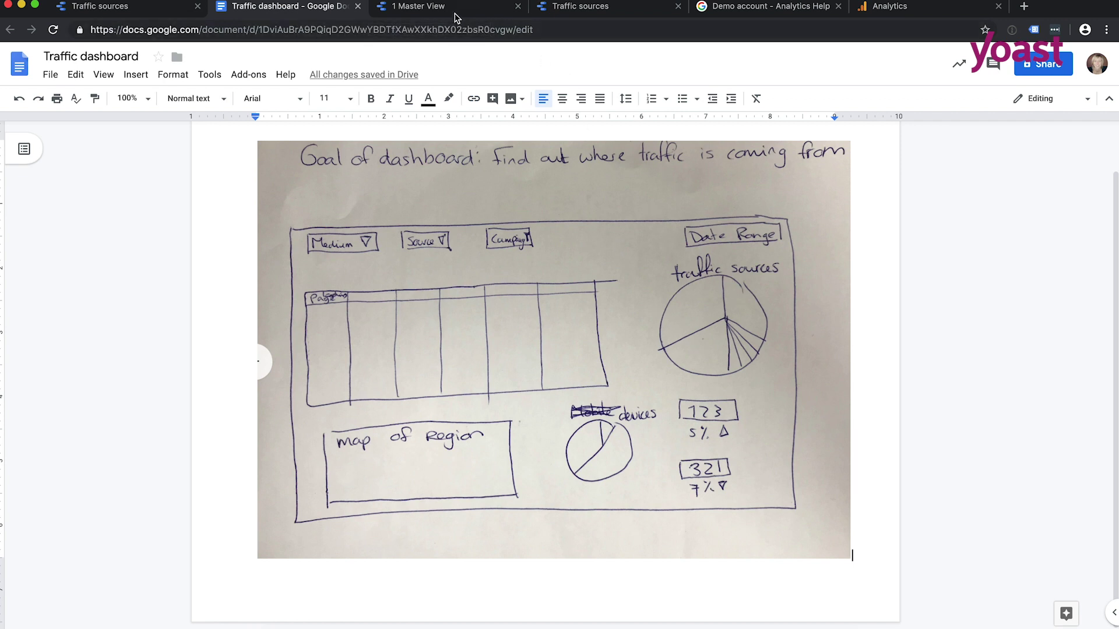
click(580, 8)
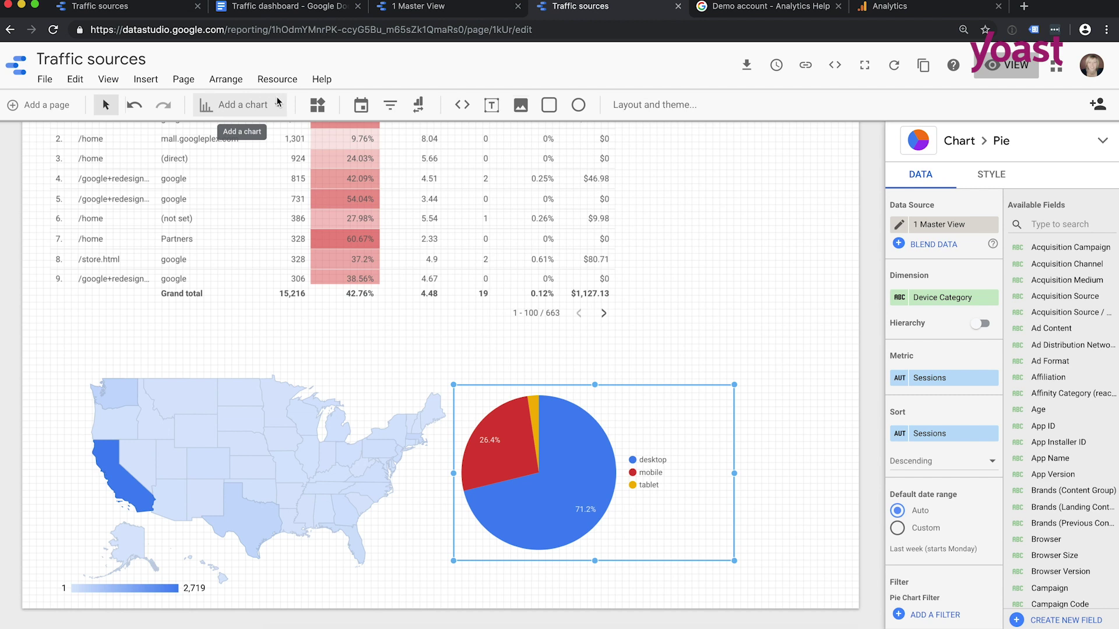
Insert a second pie chart, place it beside the landing page table and shrink it to fit within the page width
click(241, 106)
click(224, 284)
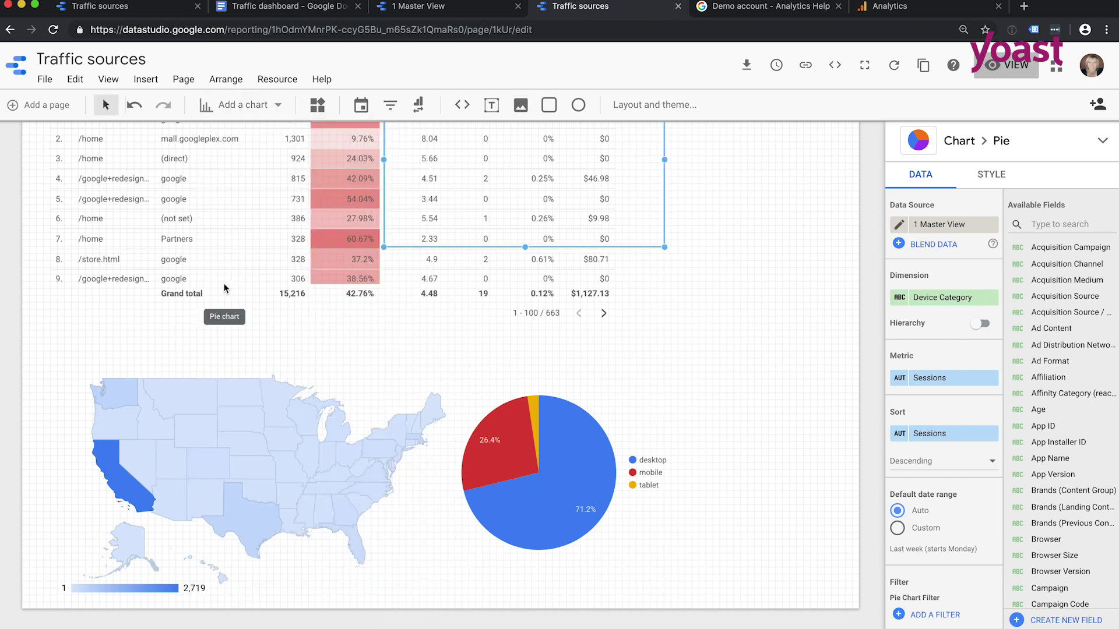
scroll(558, 275, up, 3)
drag(516, 257, 710, 263)
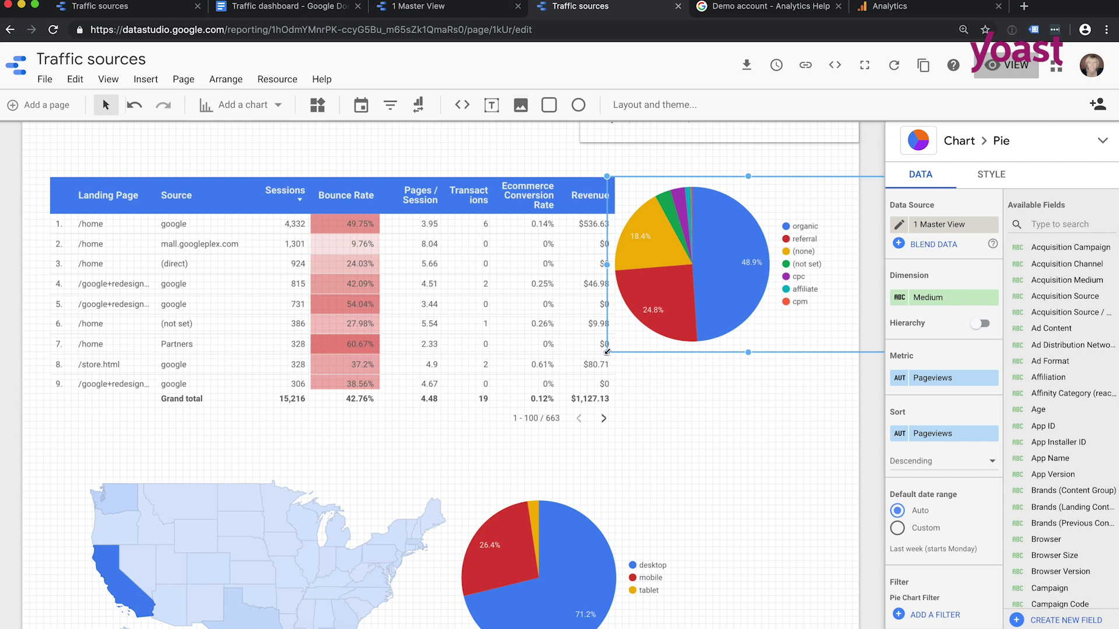
drag(607, 352, 654, 319)
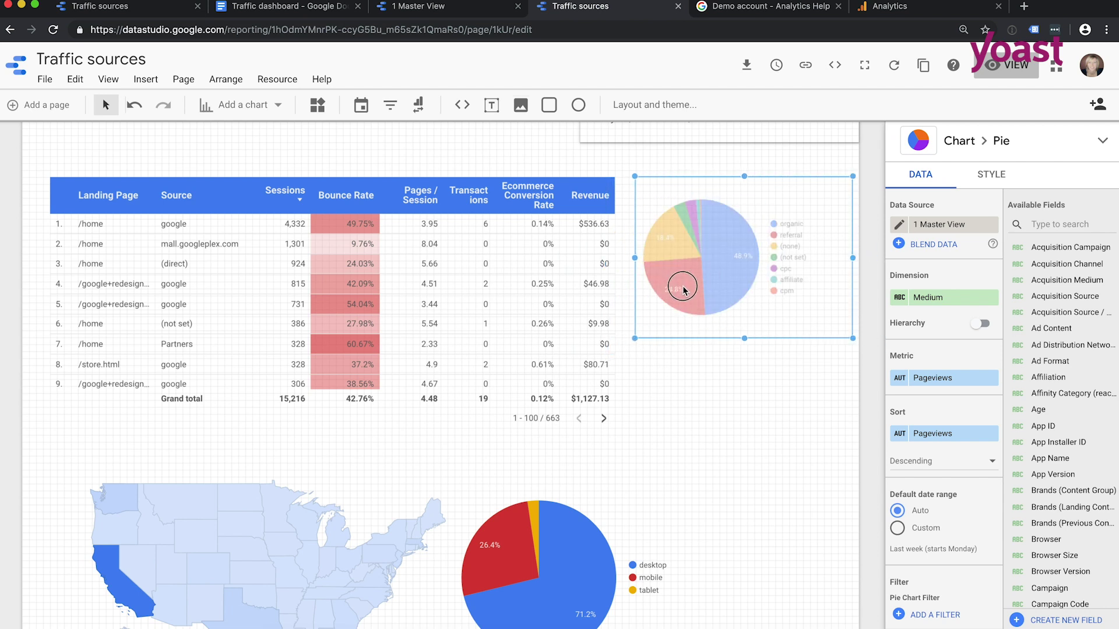
Set the report's canvas size to 1400 px wide and 1000 px high
click(735, 430)
click(776, 389)
scroll(910, 292, down, 4)
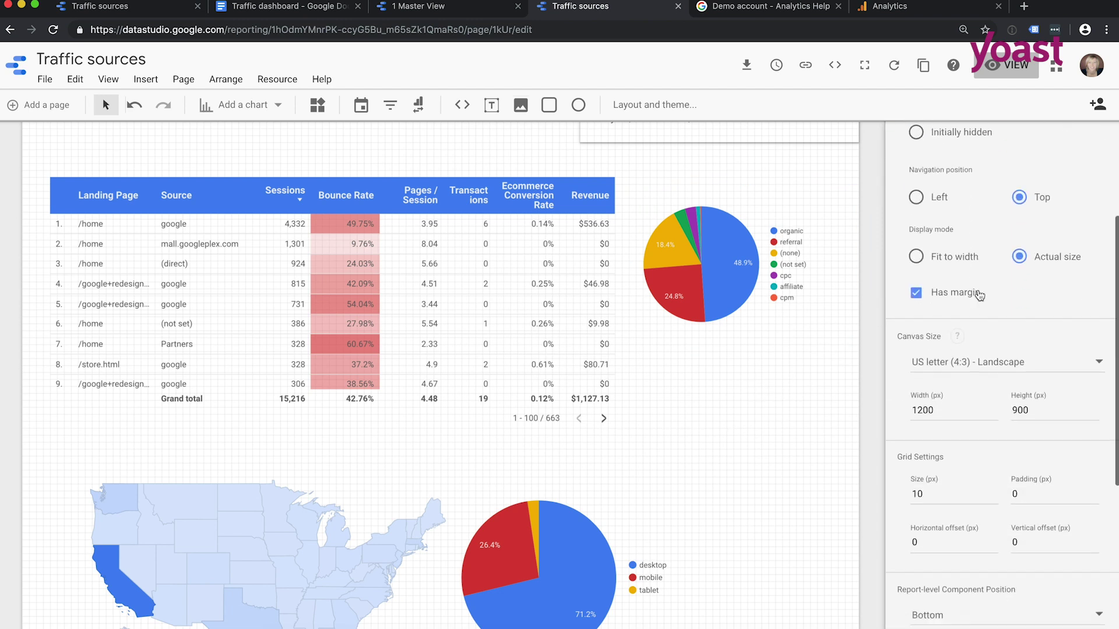
click(919, 391)
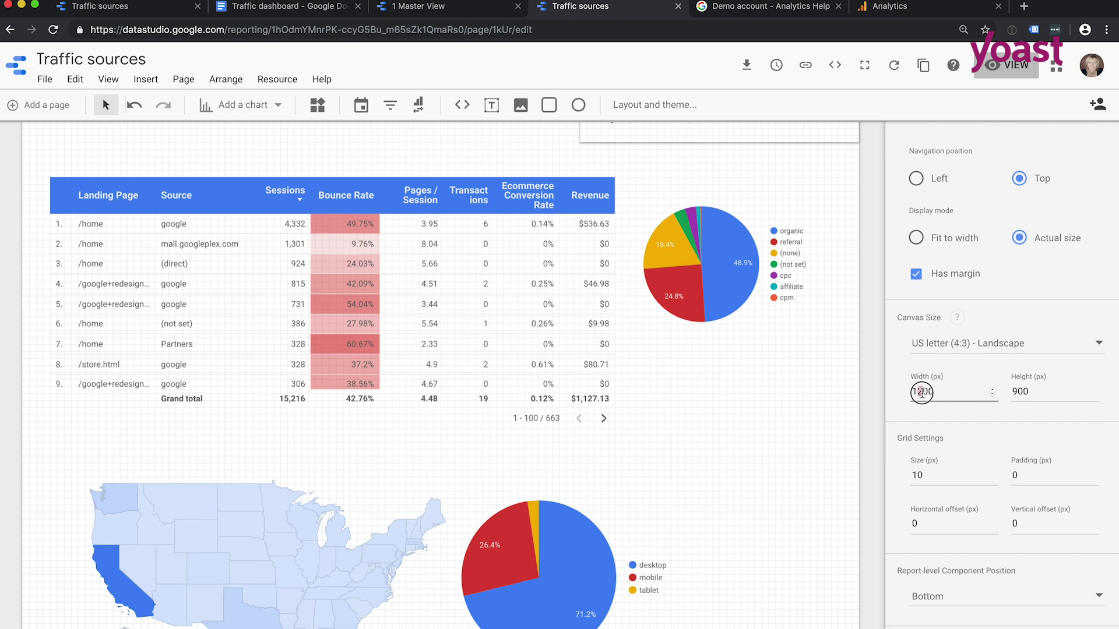
text(4)
click(1015, 390)
text(10)
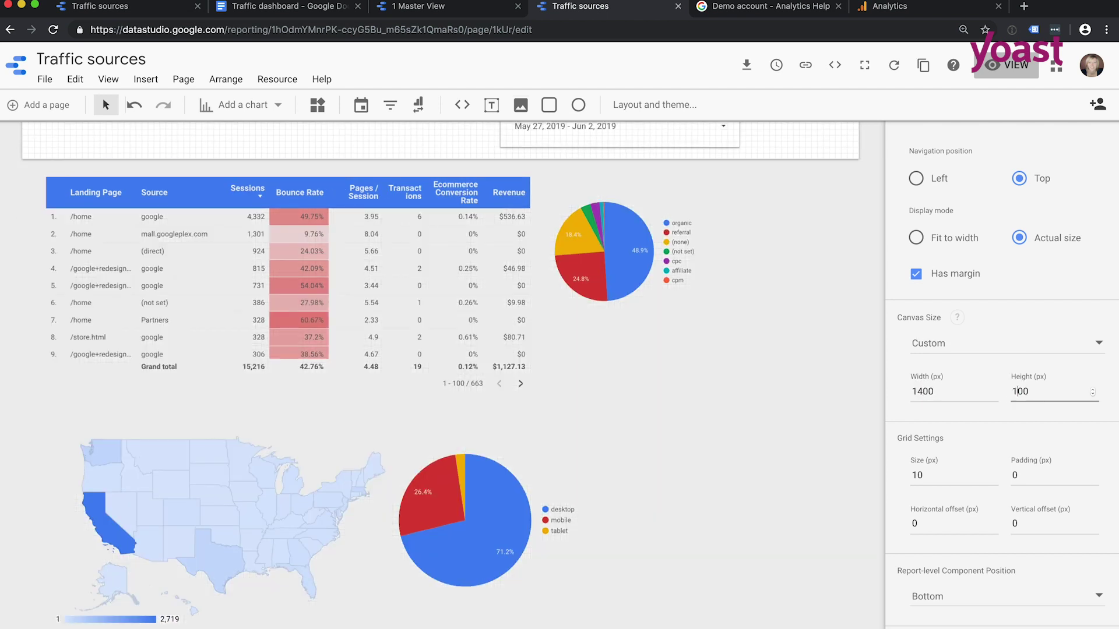
Move the pie chart beside the table slightly farther from the table and down, and deselect it
scroll(662, 378, up, 2)
drag(622, 287, 645, 298)
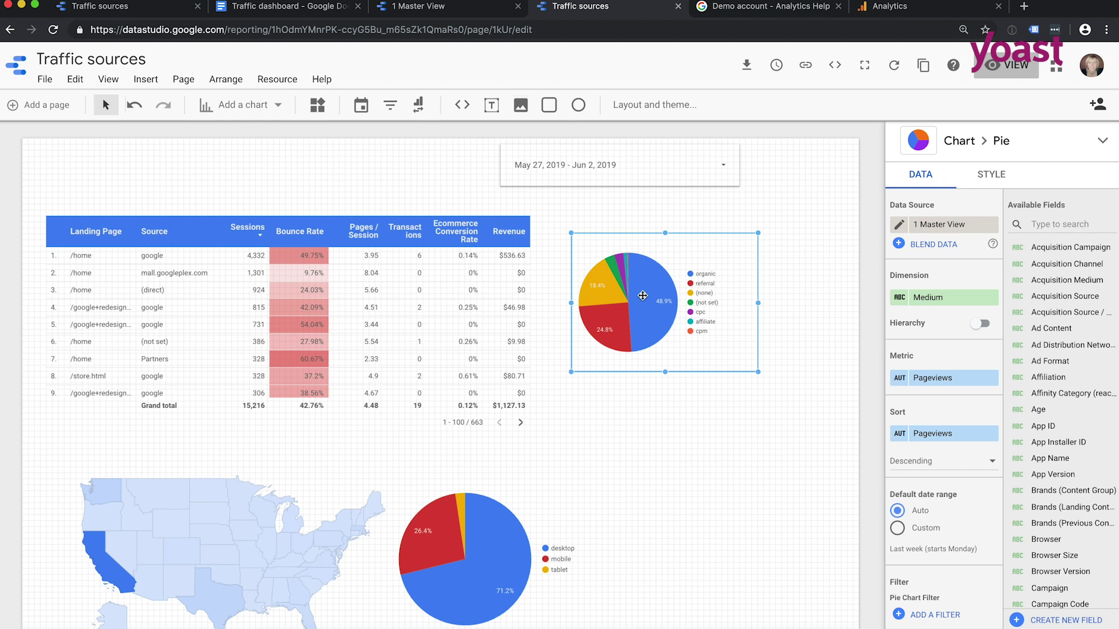
key(super+plus)
click(738, 409)
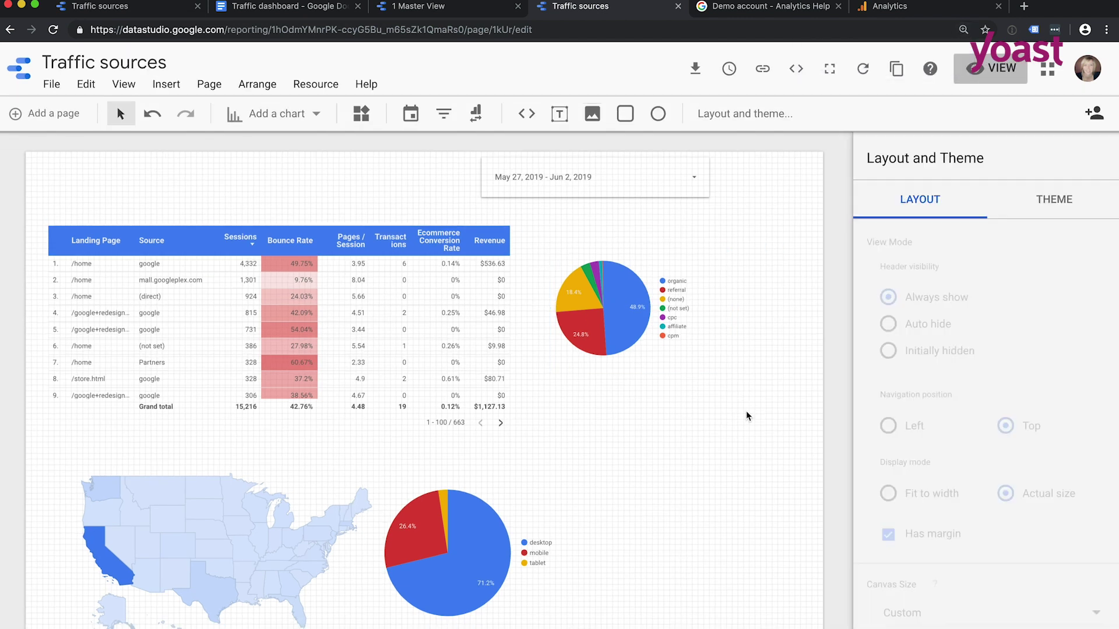
Change the dimension of the pie chart beside the landing page table to Source
click(666, 317)
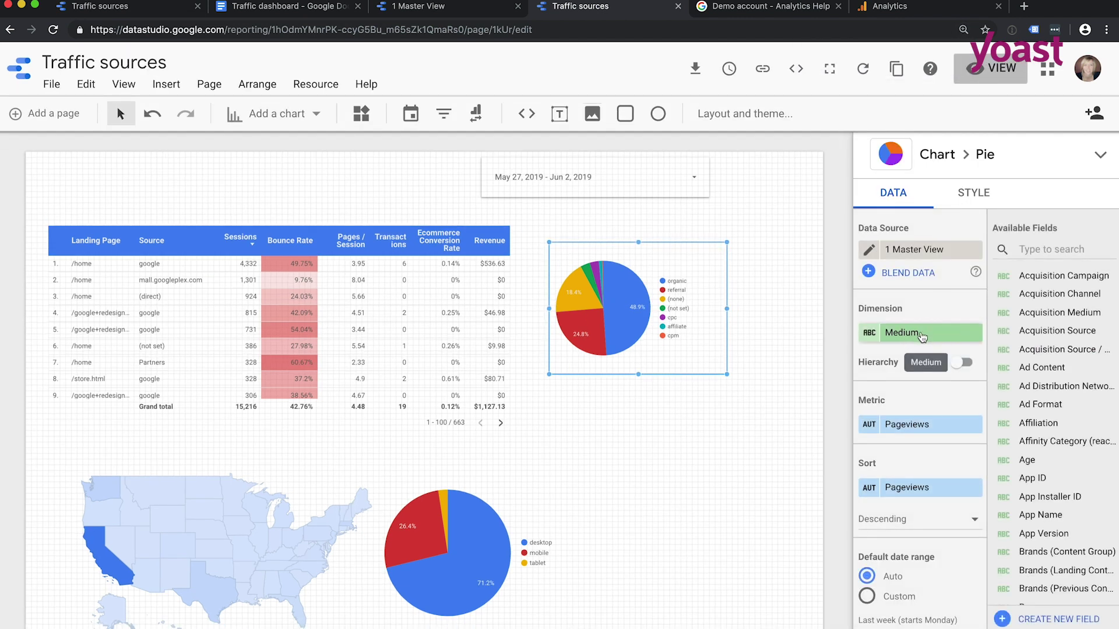
click(922, 337)
text(source)
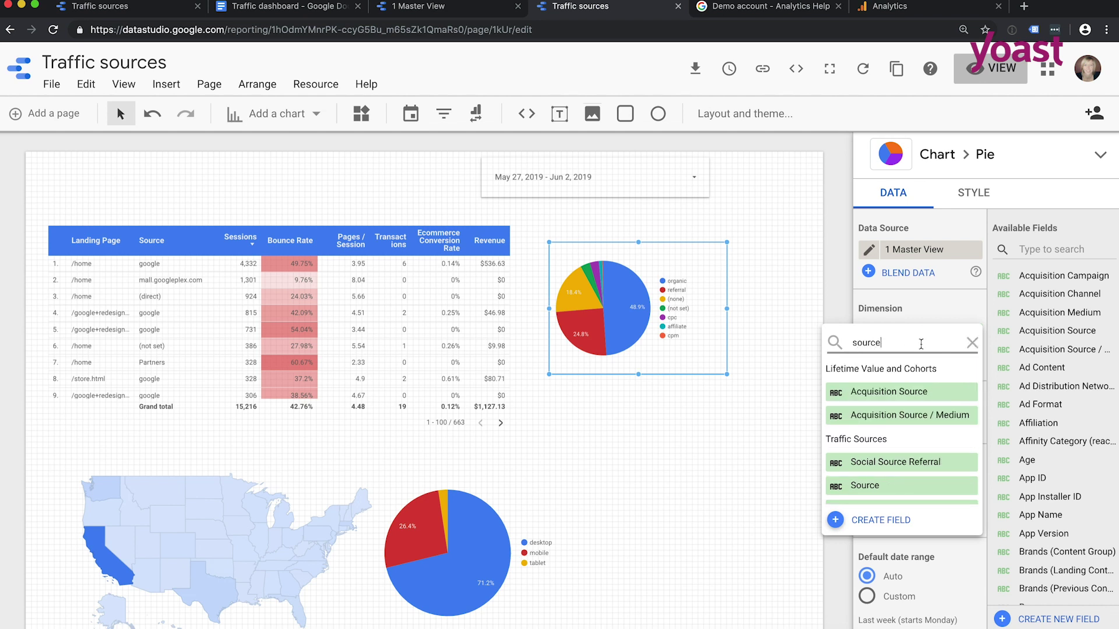
click(897, 486)
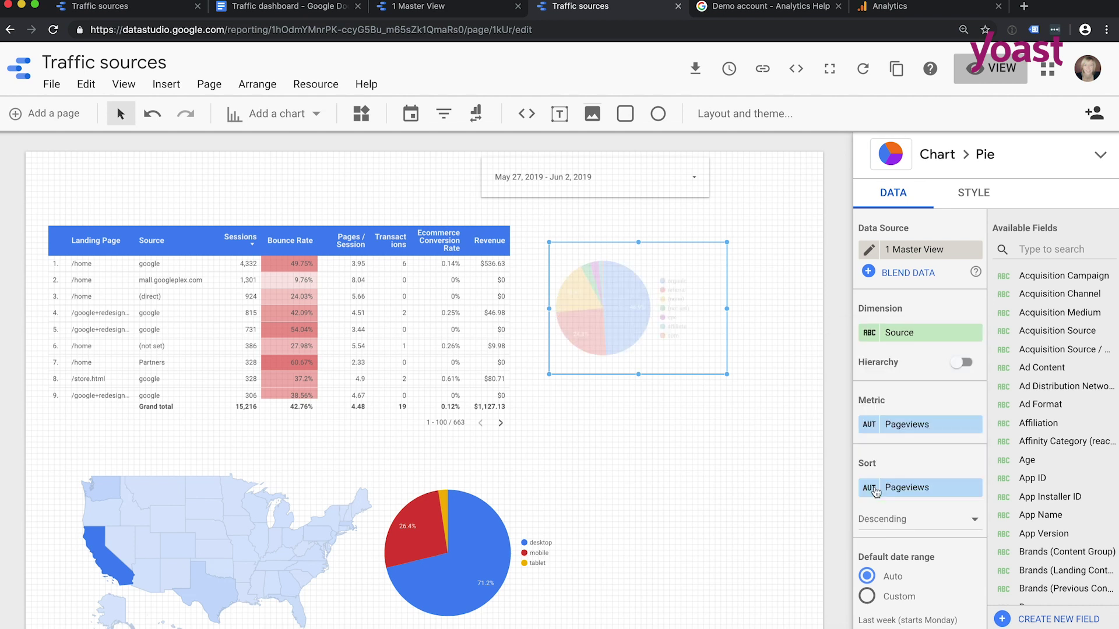
Set the metric of the traffic source pie chart to Sessions
click(923, 431)
text(session)
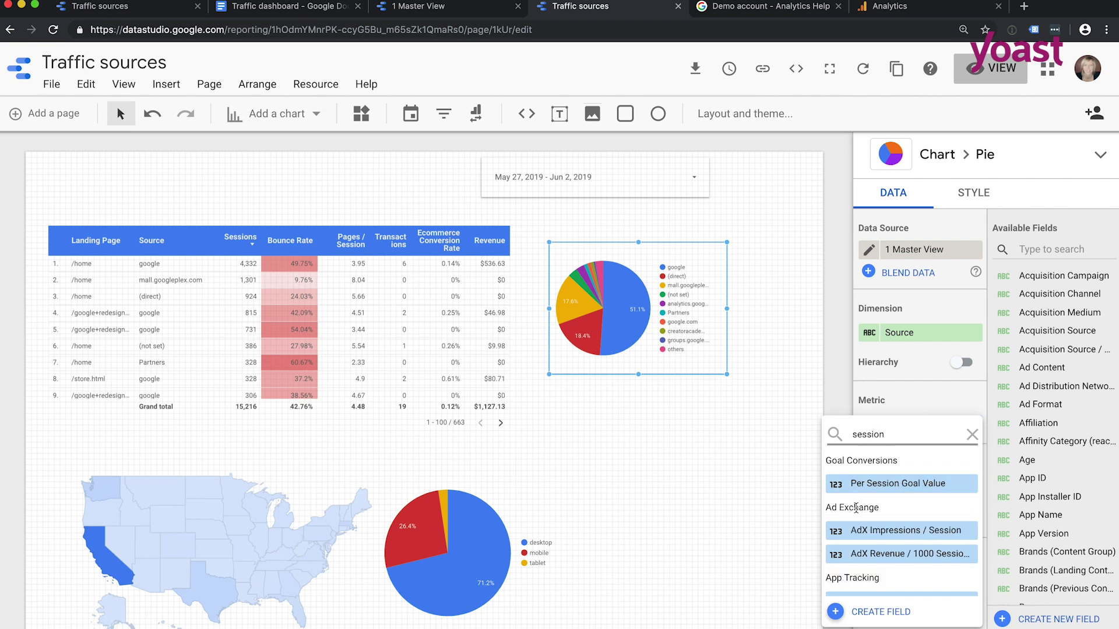
scroll(855, 510, down, 5)
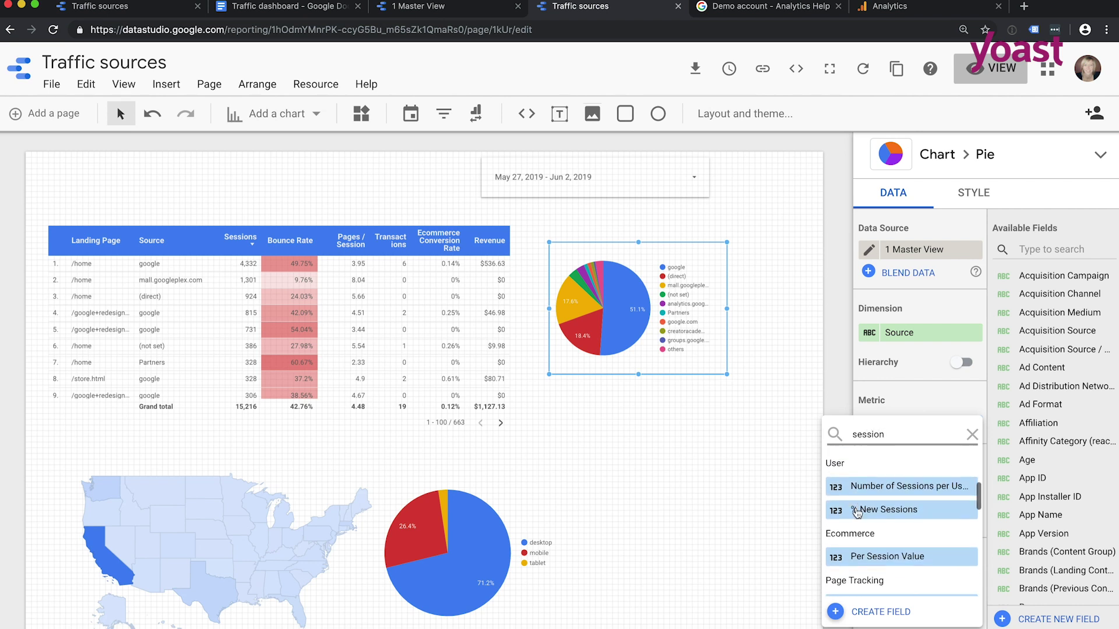
scroll(856, 512, down, 3)
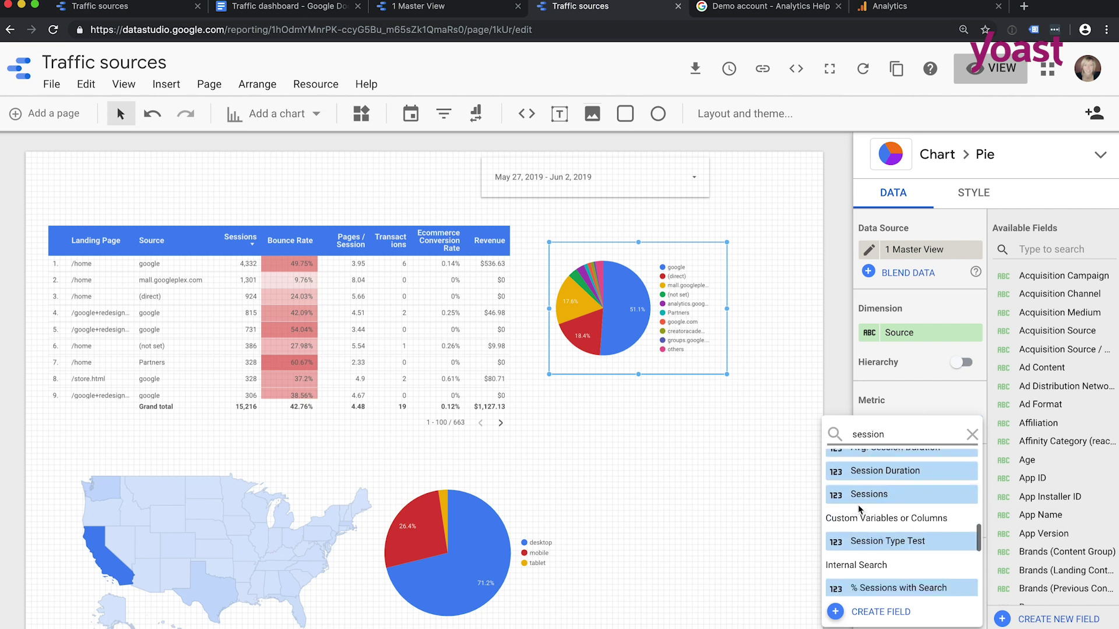
click(897, 492)
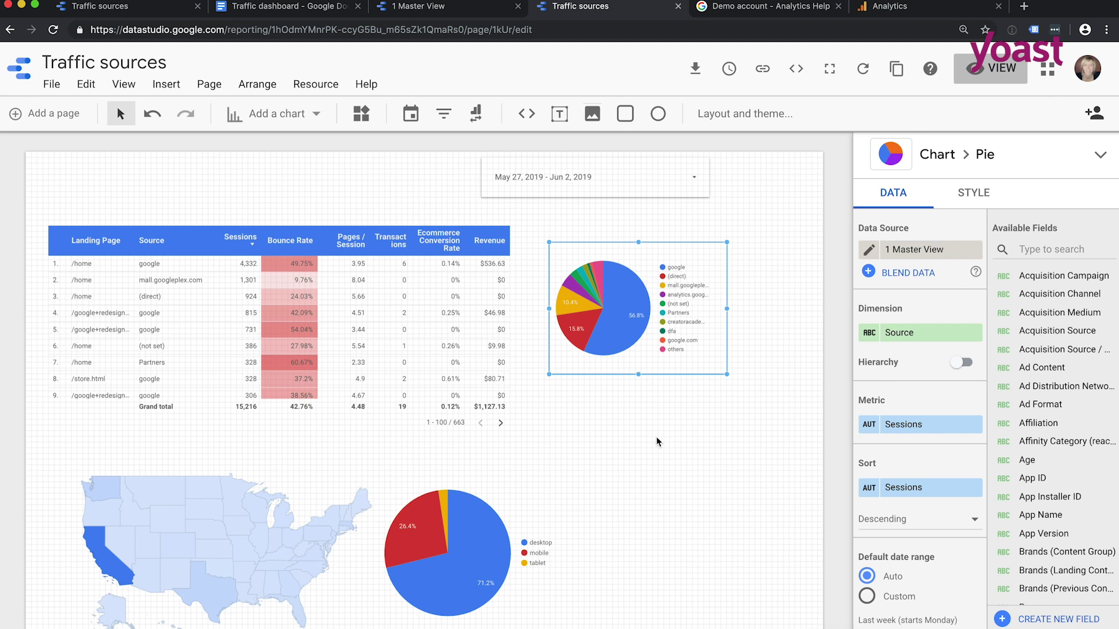
Add a compact-number scorecard, place it beside the device pie chart, and shrink it to fit its figure
scroll(722, 440, down, 3)
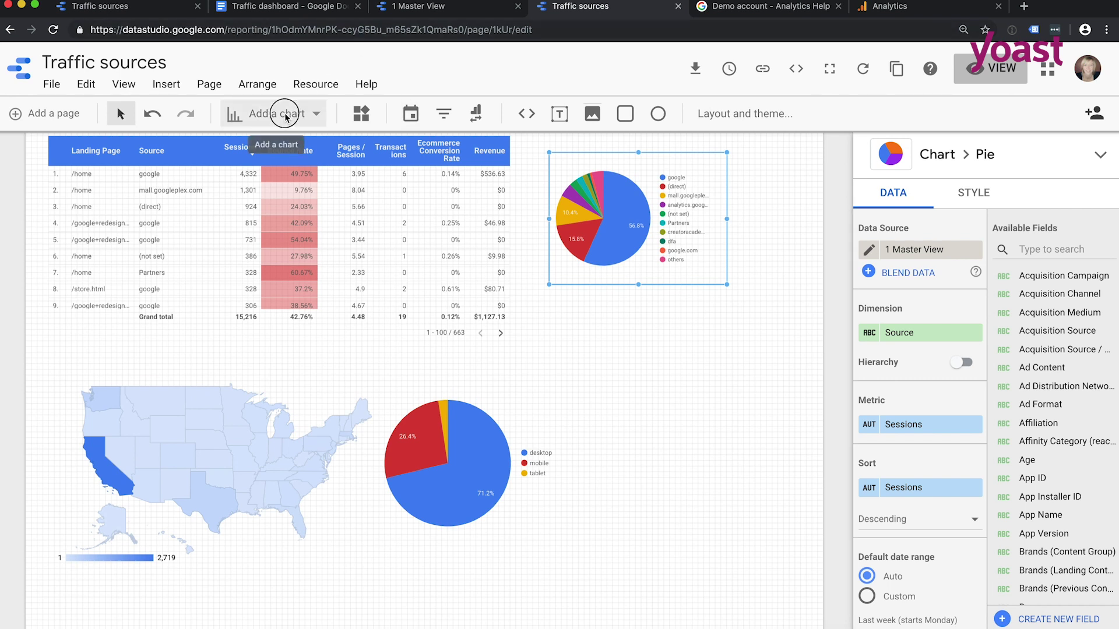
click(287, 112)
scroll(292, 421, down, 1)
scroll(291, 421, up, 4)
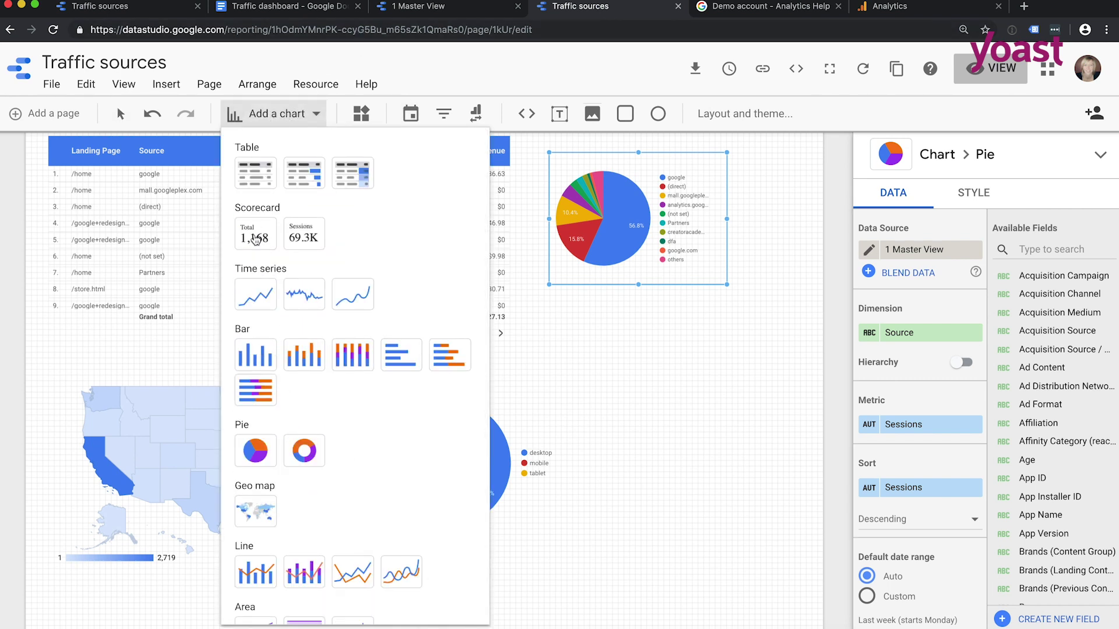
click(304, 237)
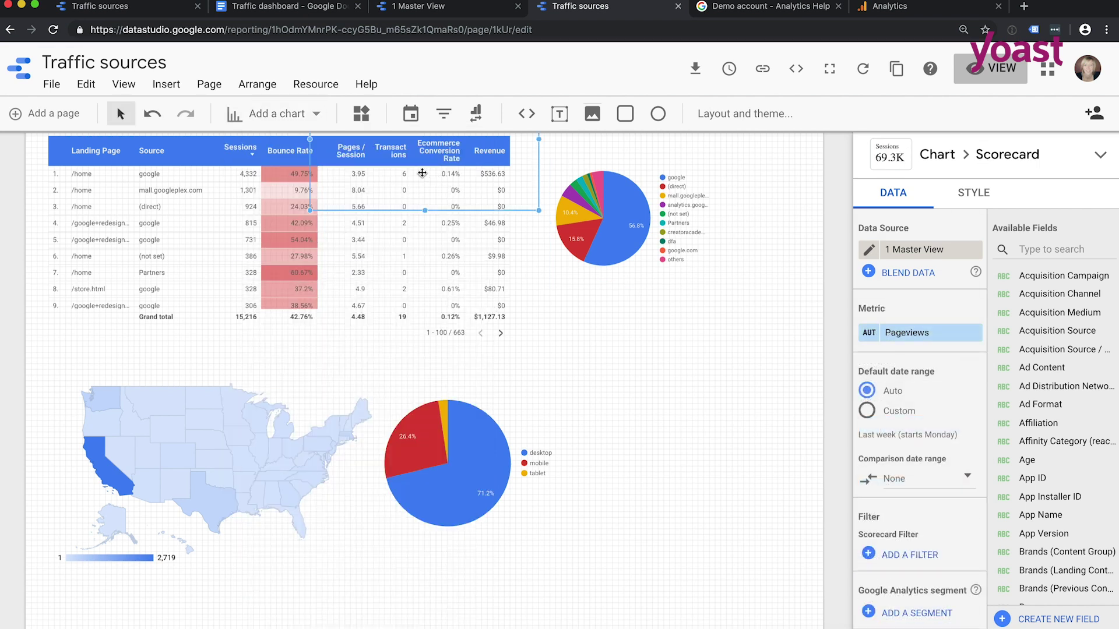
drag(421, 173, 702, 432)
drag(818, 513, 679, 454)
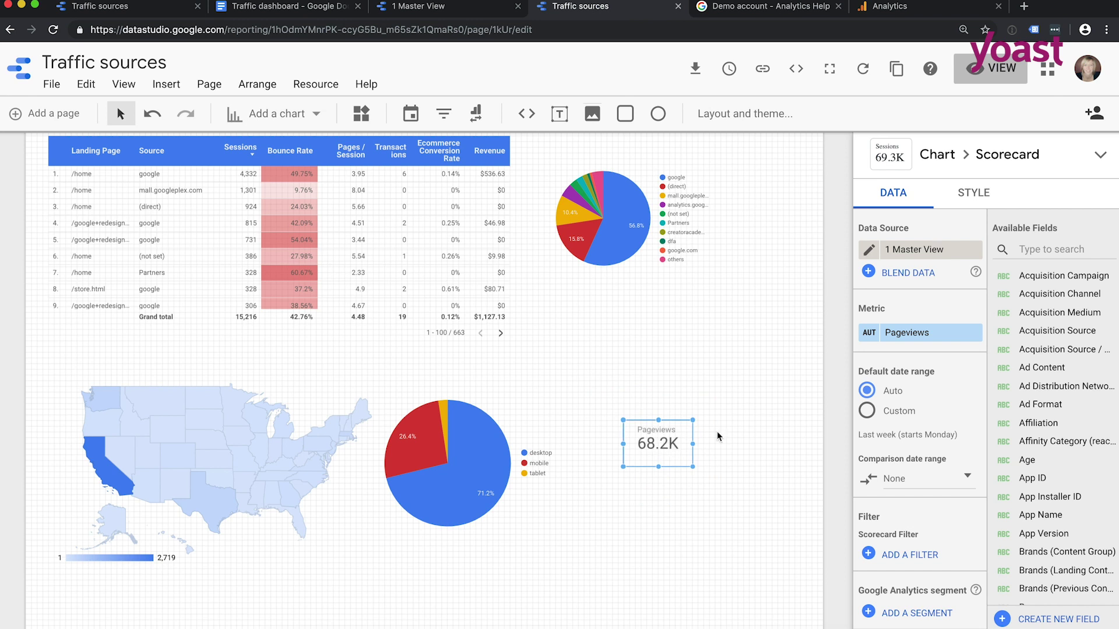
Change the metric of the new scorecard from Pageviews to Sessions
click(907, 332)
text(sessions)
scroll(906, 406, down, 3)
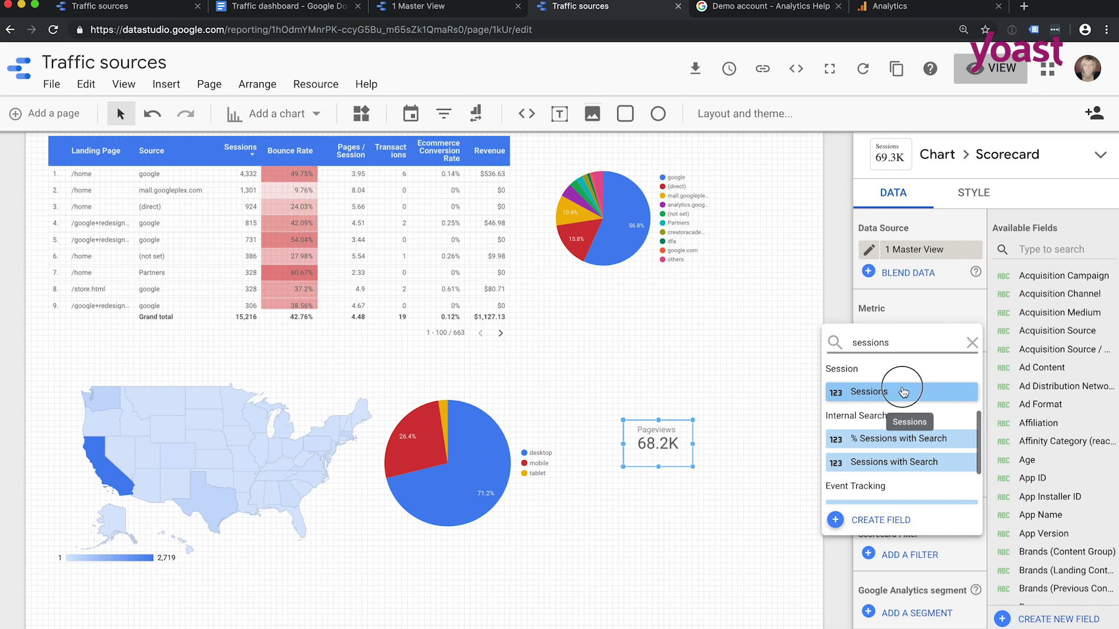
click(899, 392)
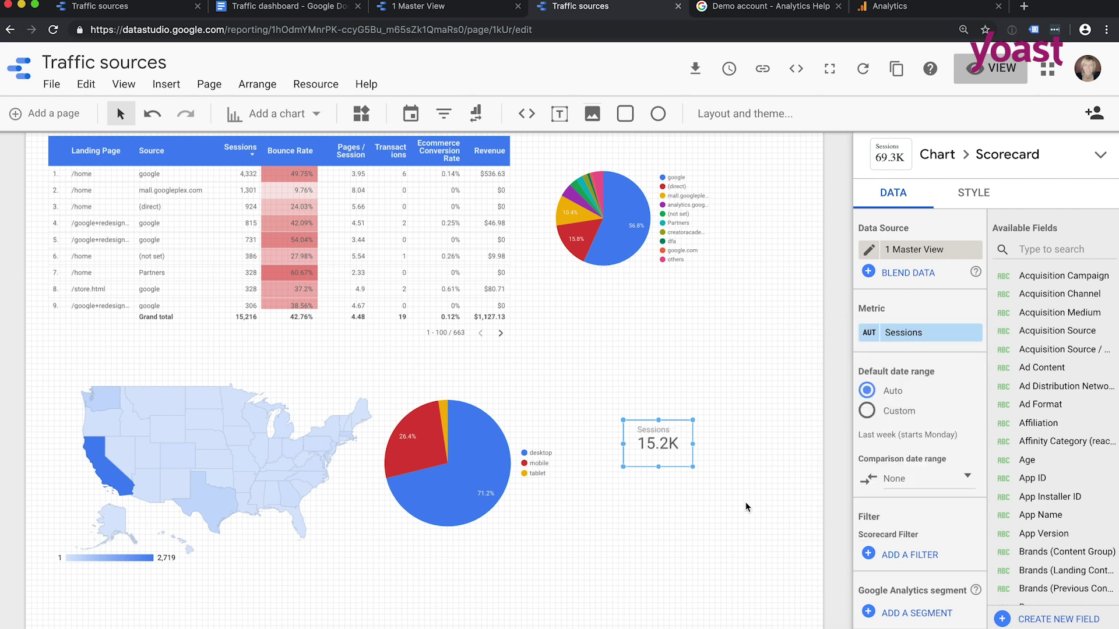
Set the Sessions scorecard's comparison date range to Previous period and deselect the scorecard
scroll(747, 506, down, 1)
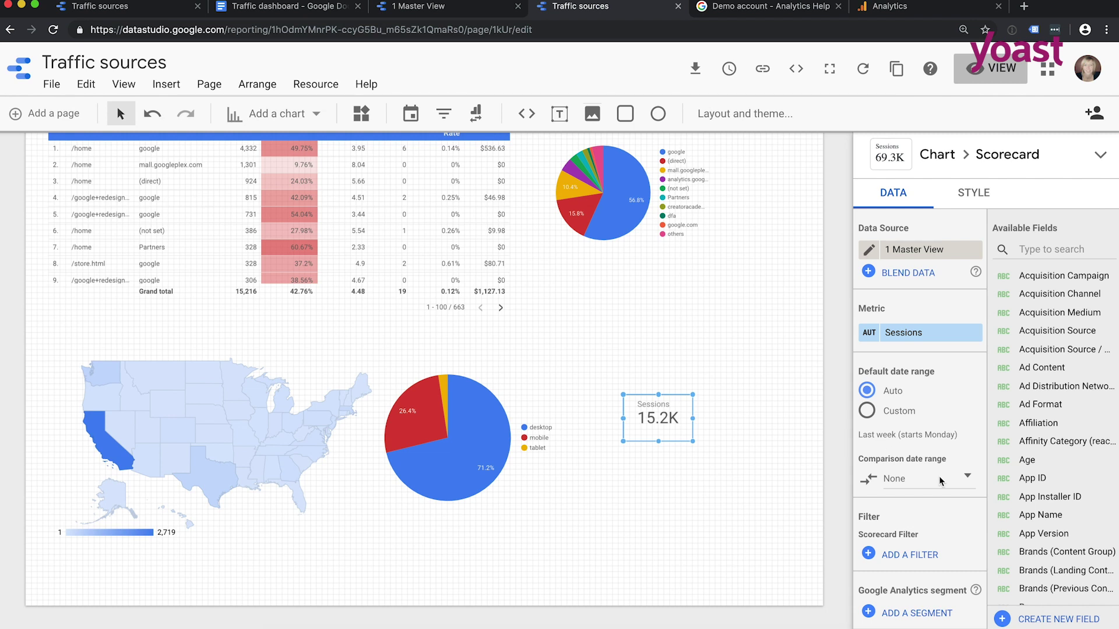
click(968, 480)
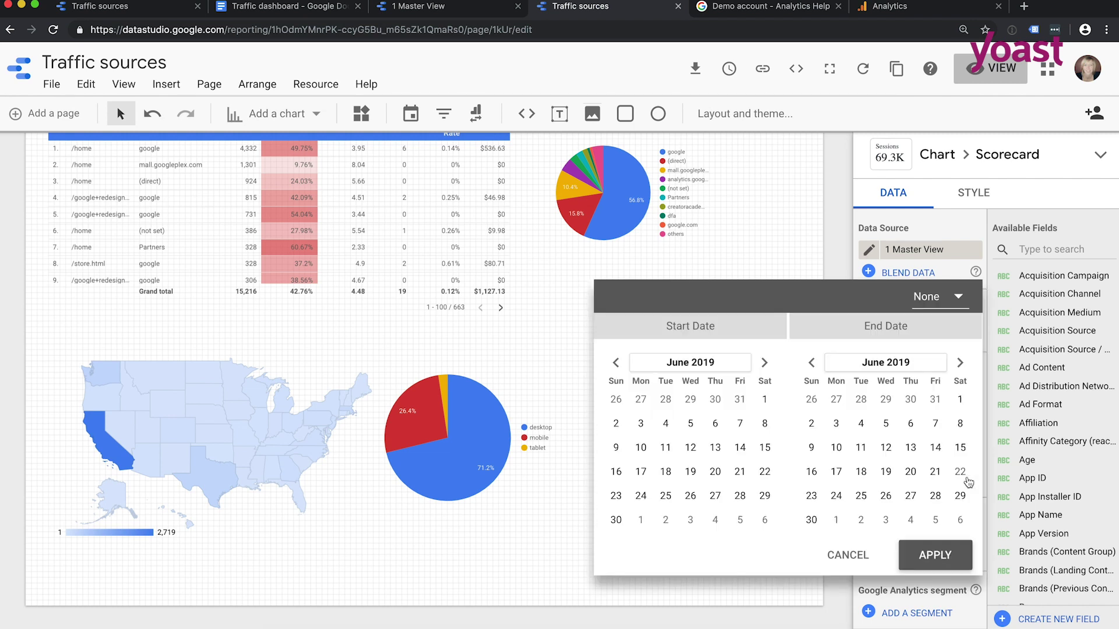
click(961, 300)
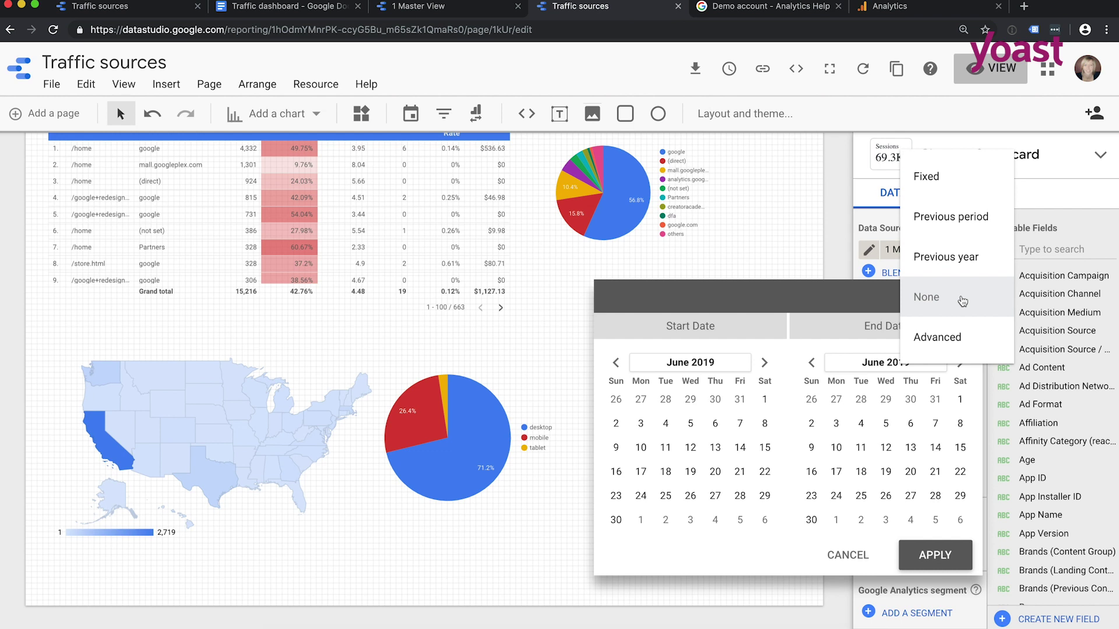
click(930, 216)
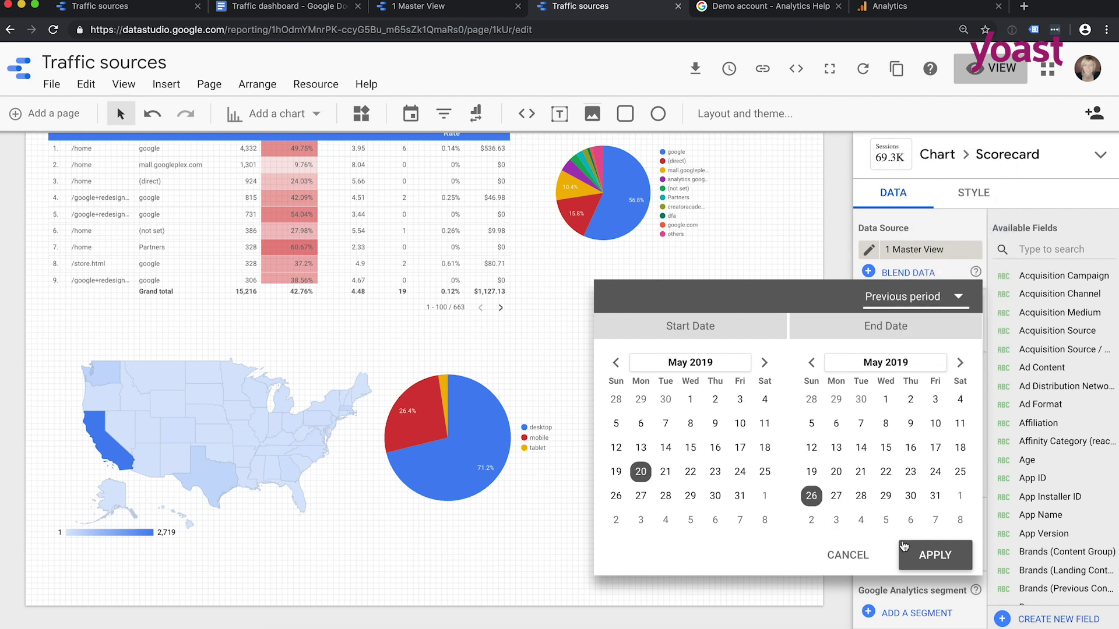
click(921, 556)
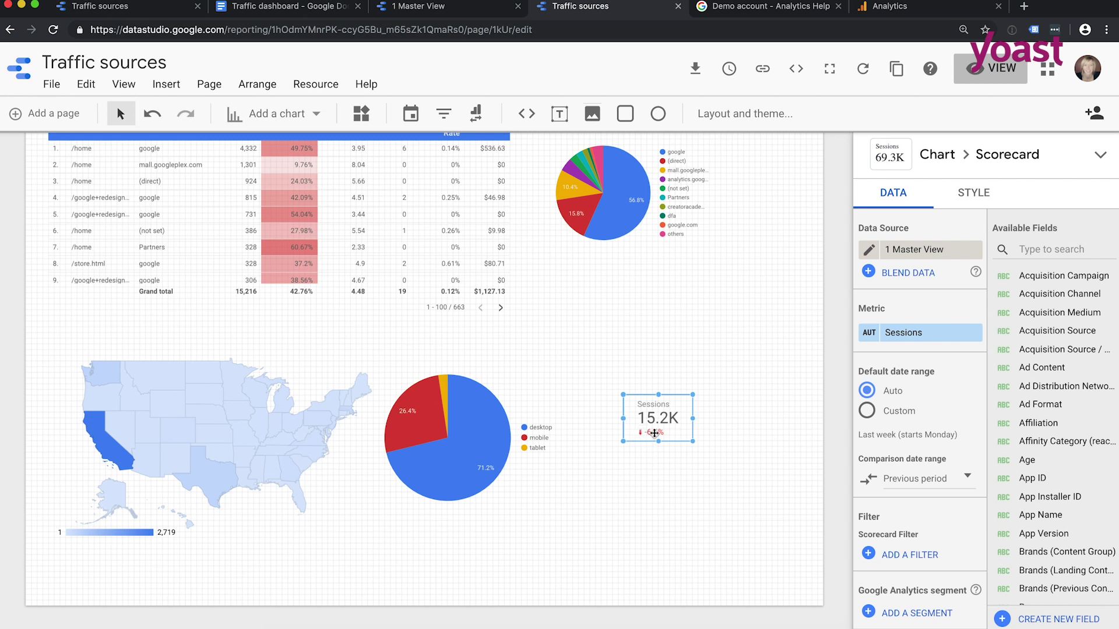
click(678, 471)
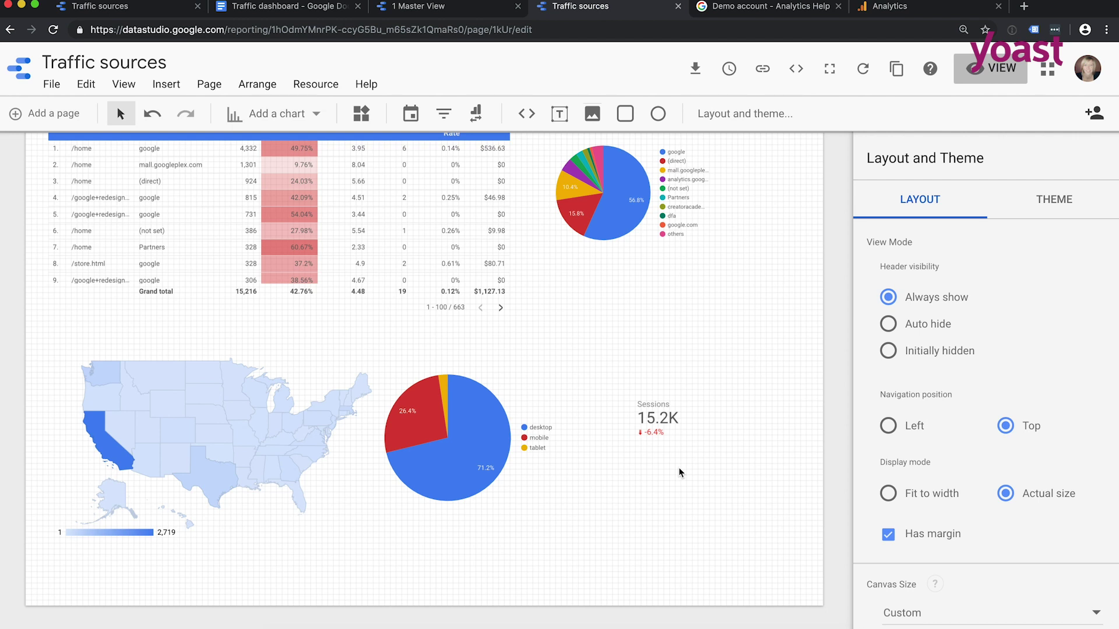
Duplicate the Sessions scorecard and place the copy directly below the original
scroll(678, 467, up, 2)
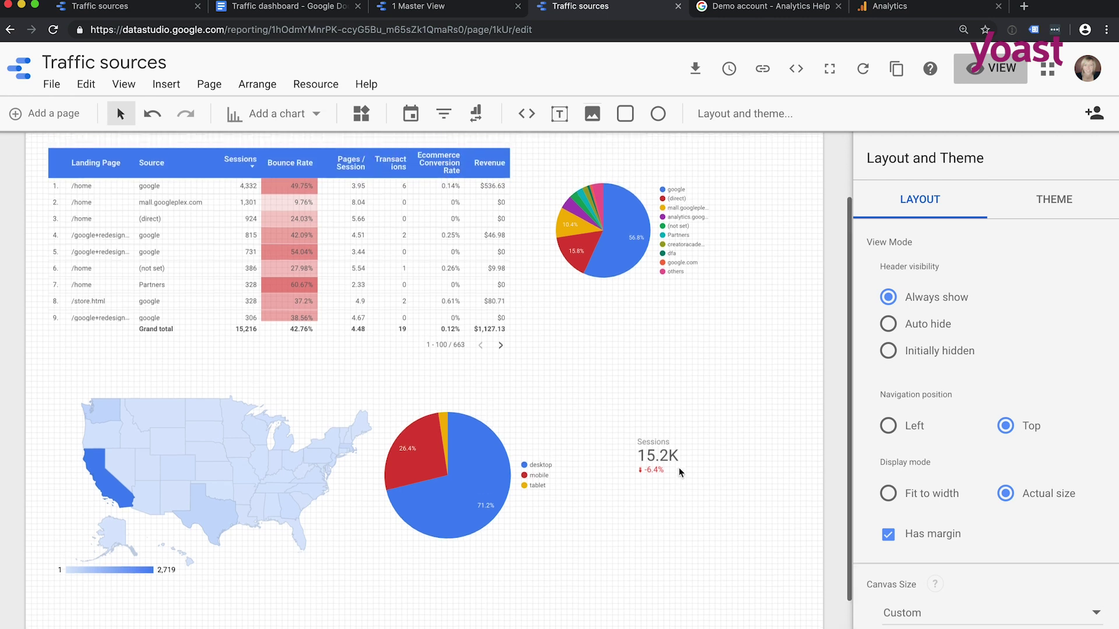
scroll(678, 467, down, 2)
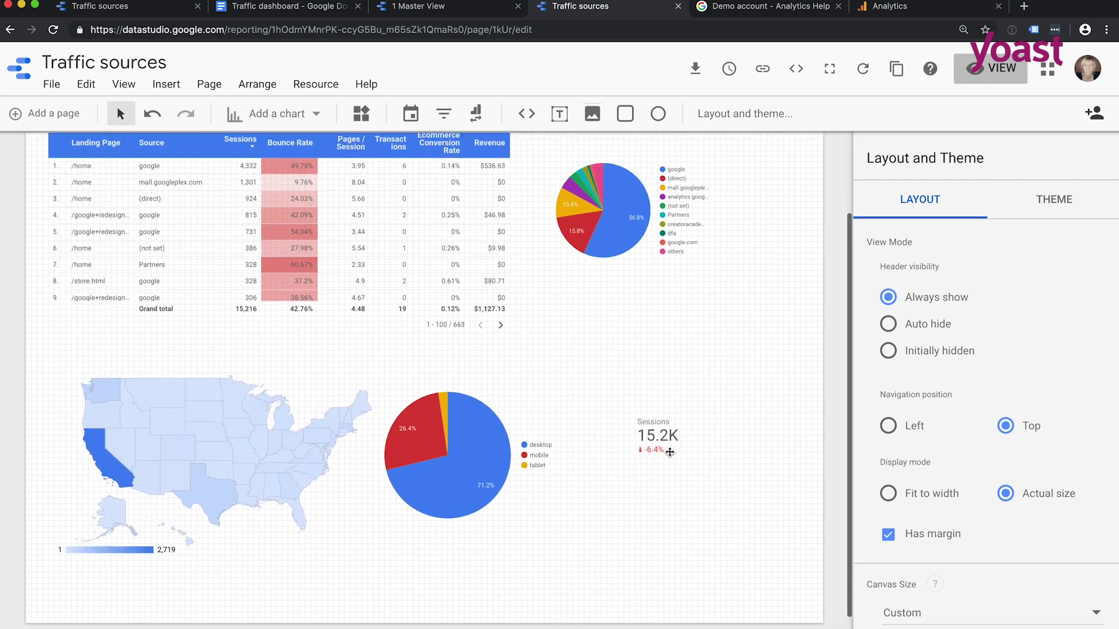
click(665, 443)
key(ctrl+c)
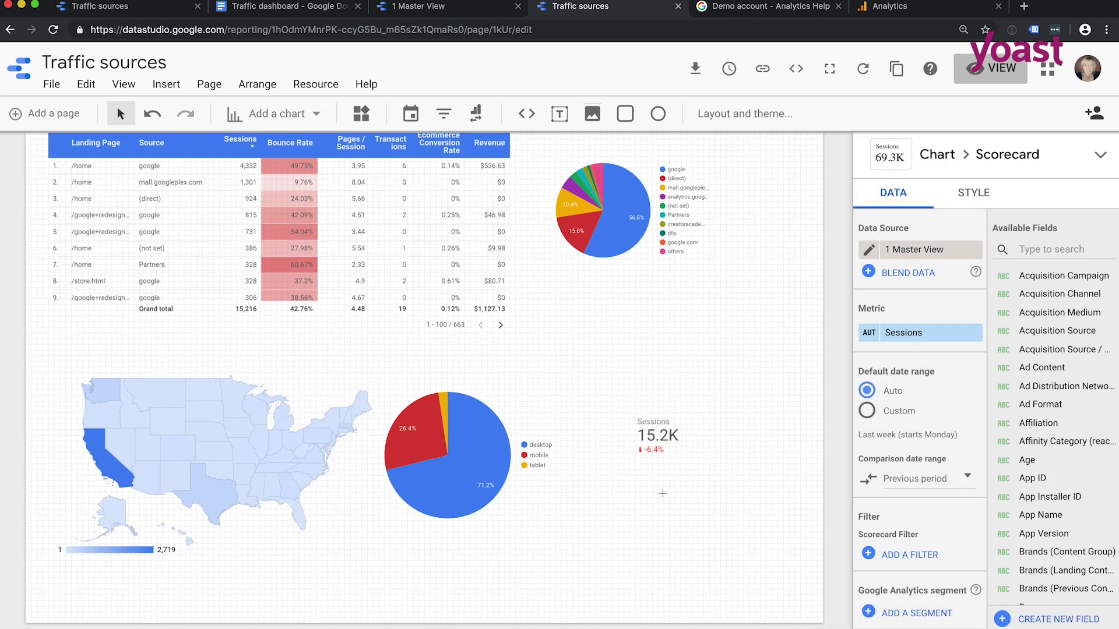
click(662, 492)
key(ctrl+v)
drag(666, 440, 655, 497)
Change the metric of the lower scorecard to Revenue and deselect it
click(903, 332)
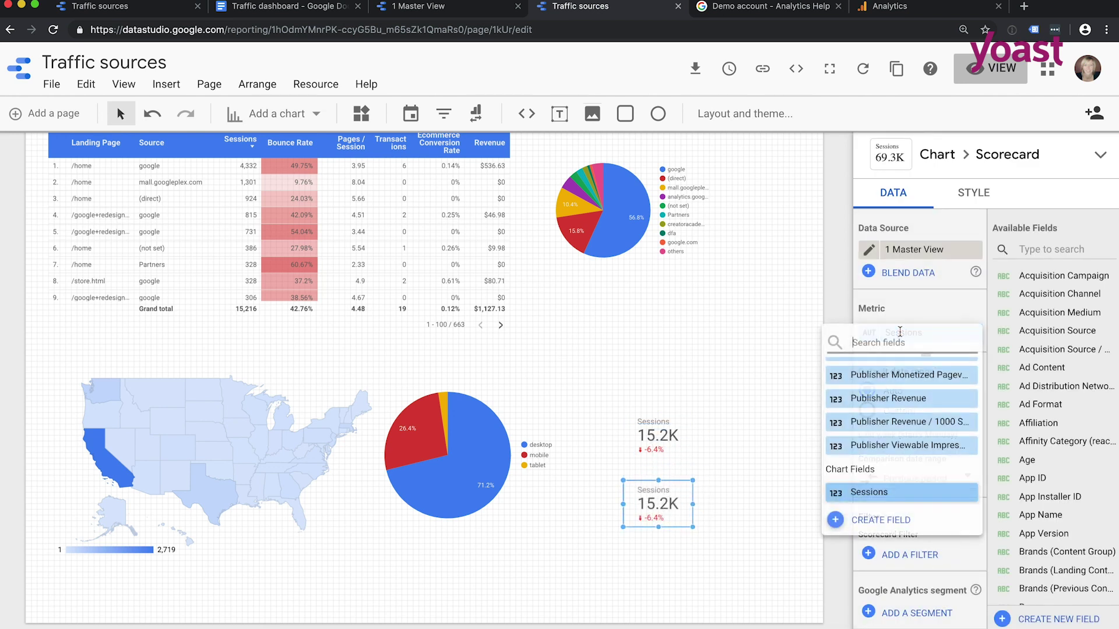
text(reven)
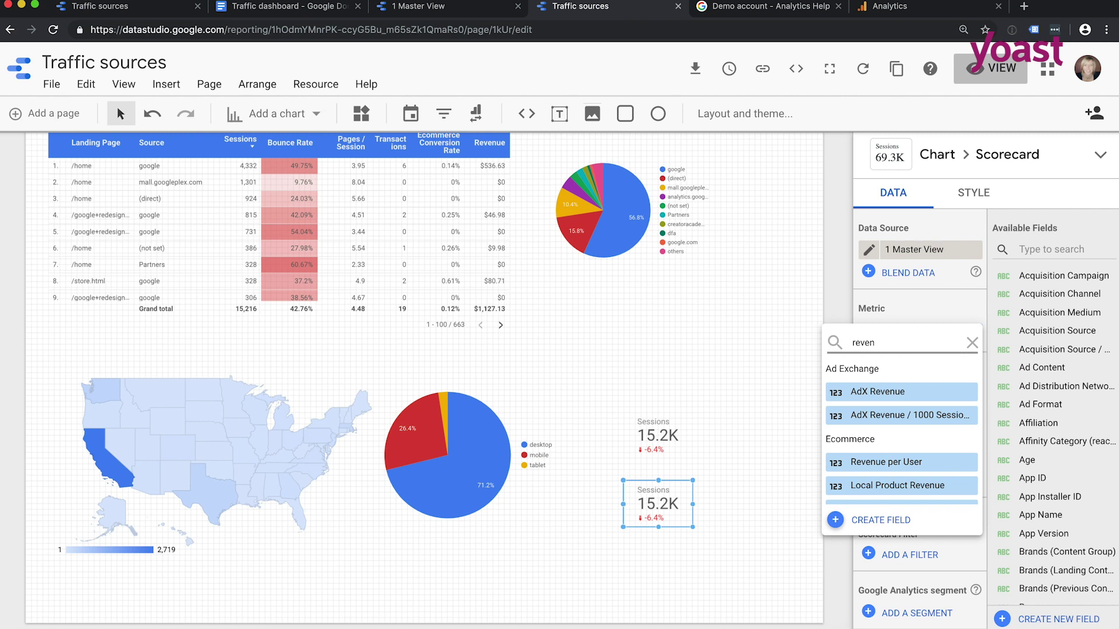
scroll(903, 431, down, 3)
click(906, 466)
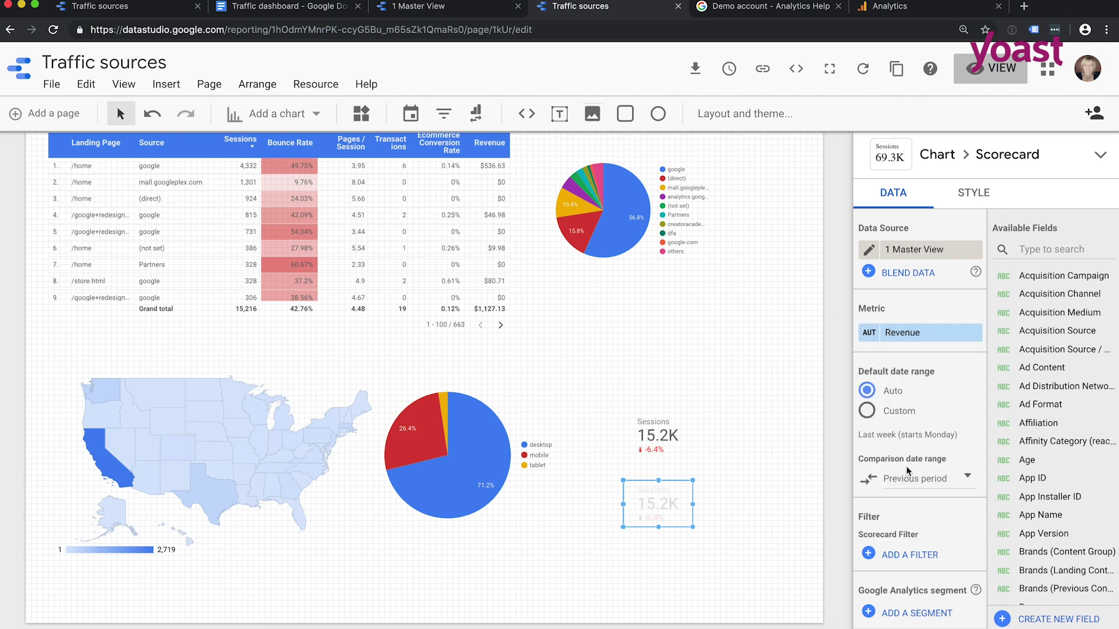
click(741, 509)
Move the date range control to the upper-right corner of the report page and deselect it
scroll(741, 509, up, 3)
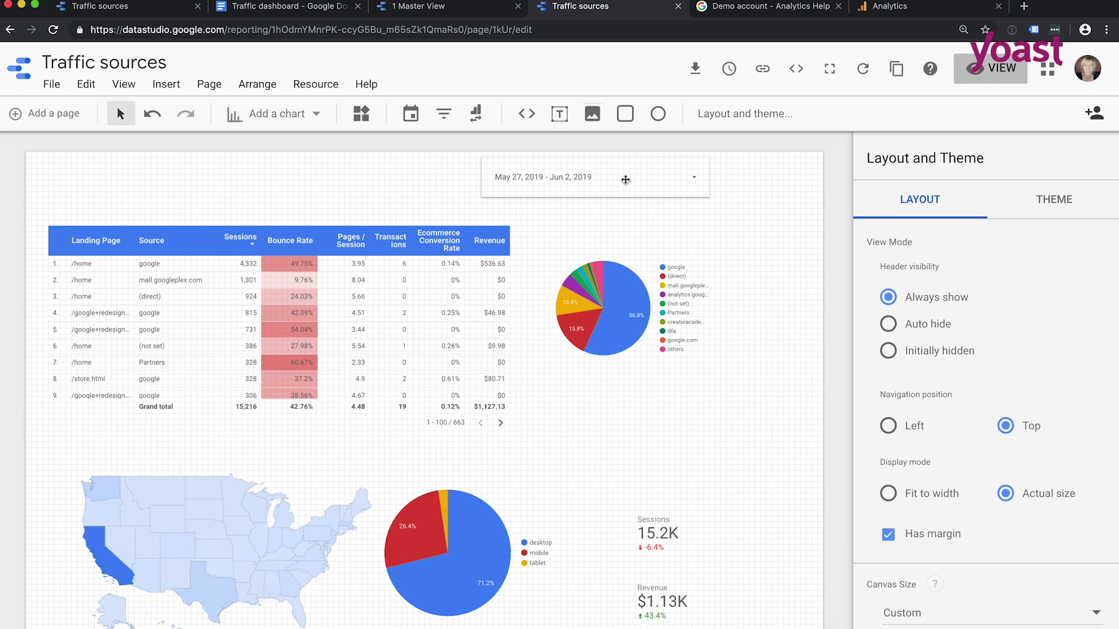
drag(629, 176, 732, 171)
click(534, 169)
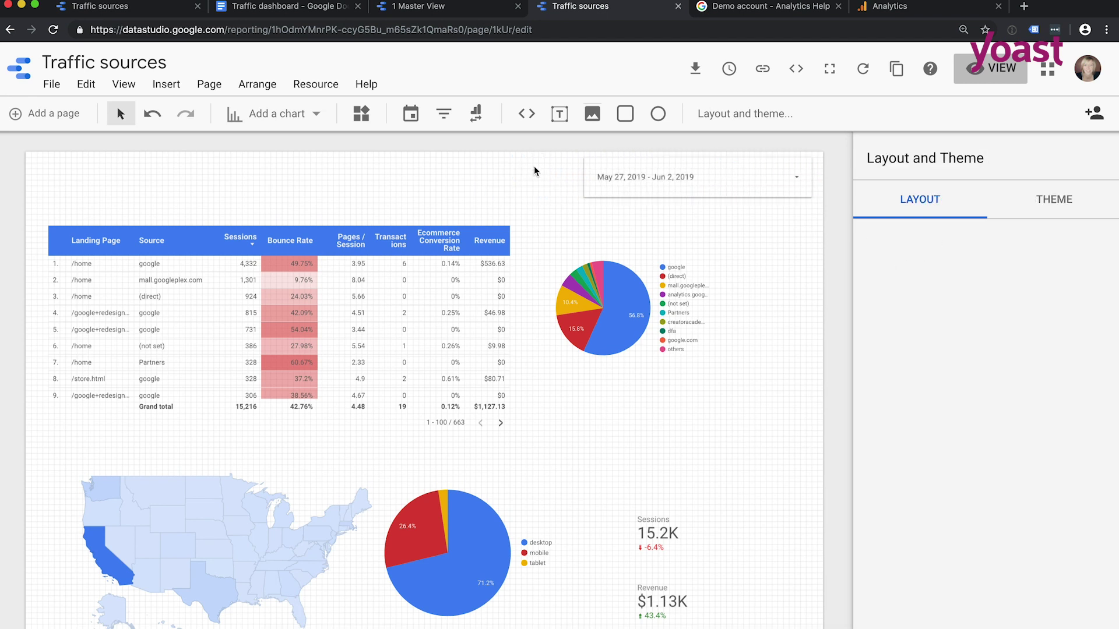
Add a filter control in the upper-left corner of the report page and narrow it to about half its width
click(442, 119)
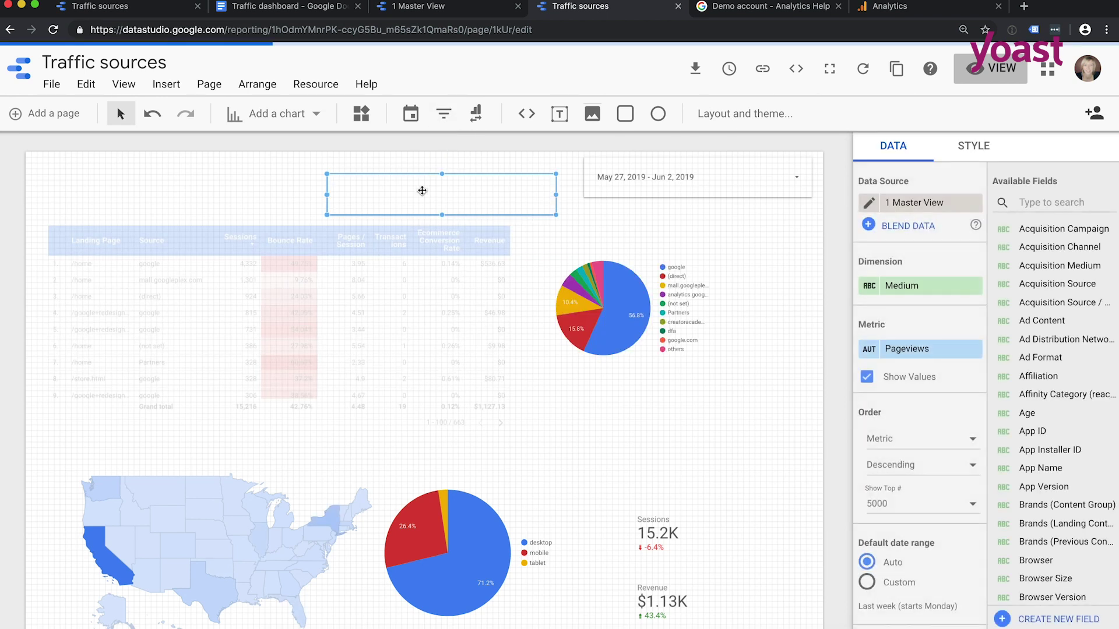
drag(414, 192, 110, 175)
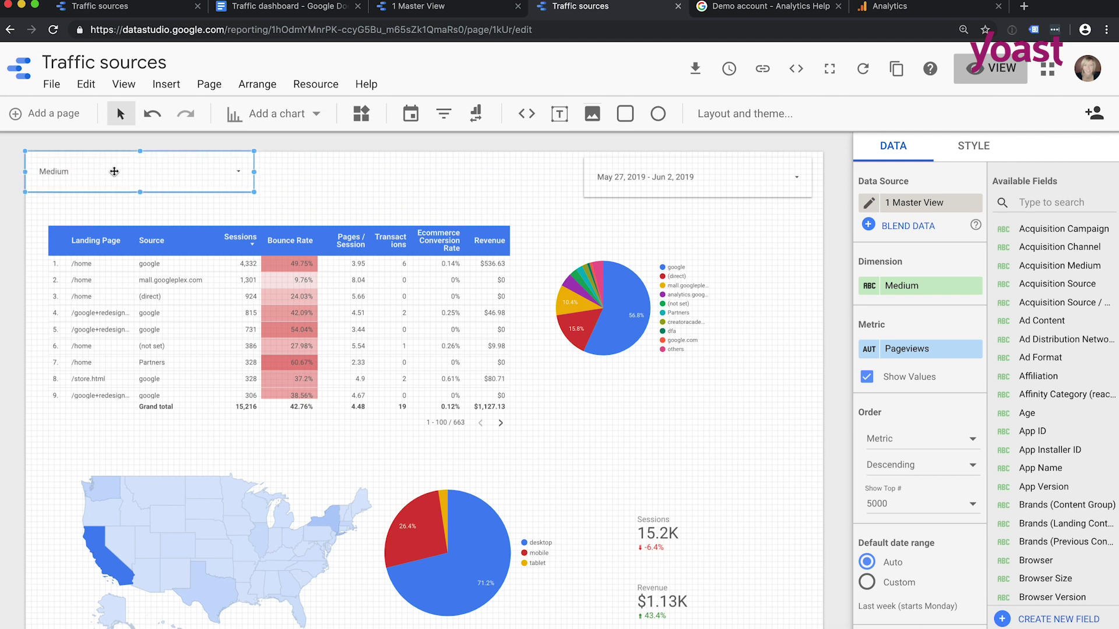
drag(254, 173, 125, 170)
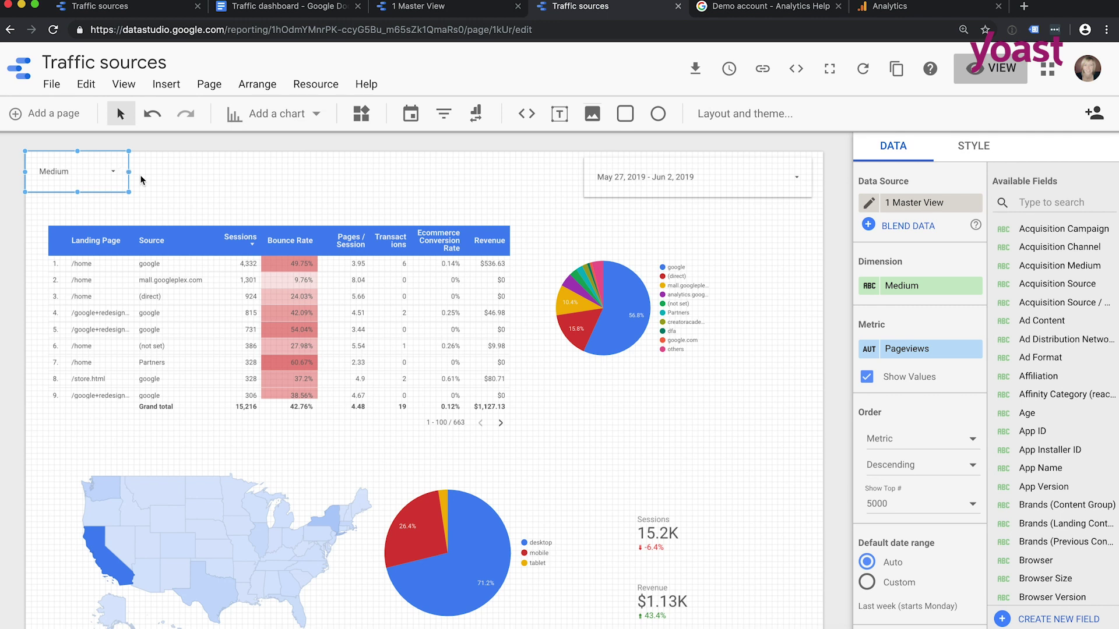
Duplicate the Medium filter control and place the copy immediately to its right
click(148, 182)
key(ctrl+v)
drag(102, 178, 201, 166)
Set the dimension of the second filter control to Source
click(902, 286)
text(s)
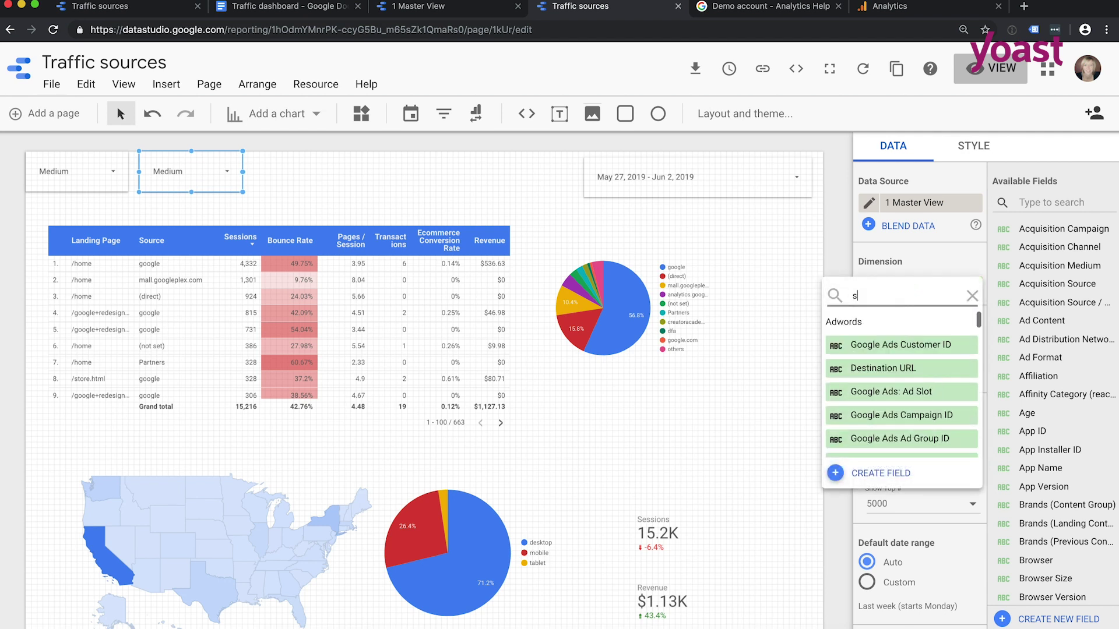
text(ource)
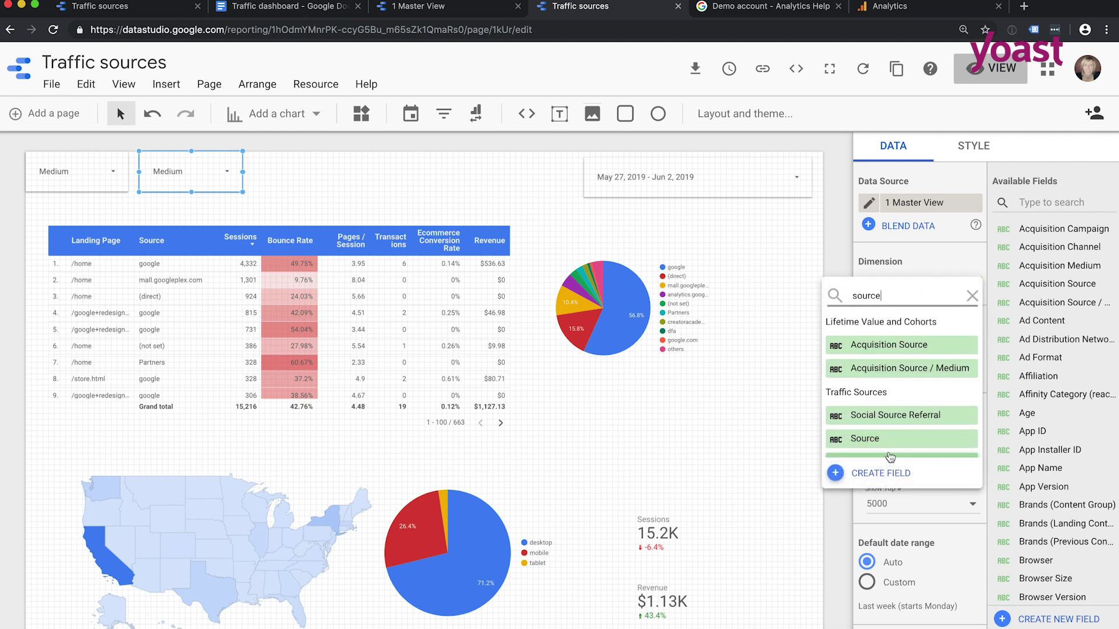
click(890, 441)
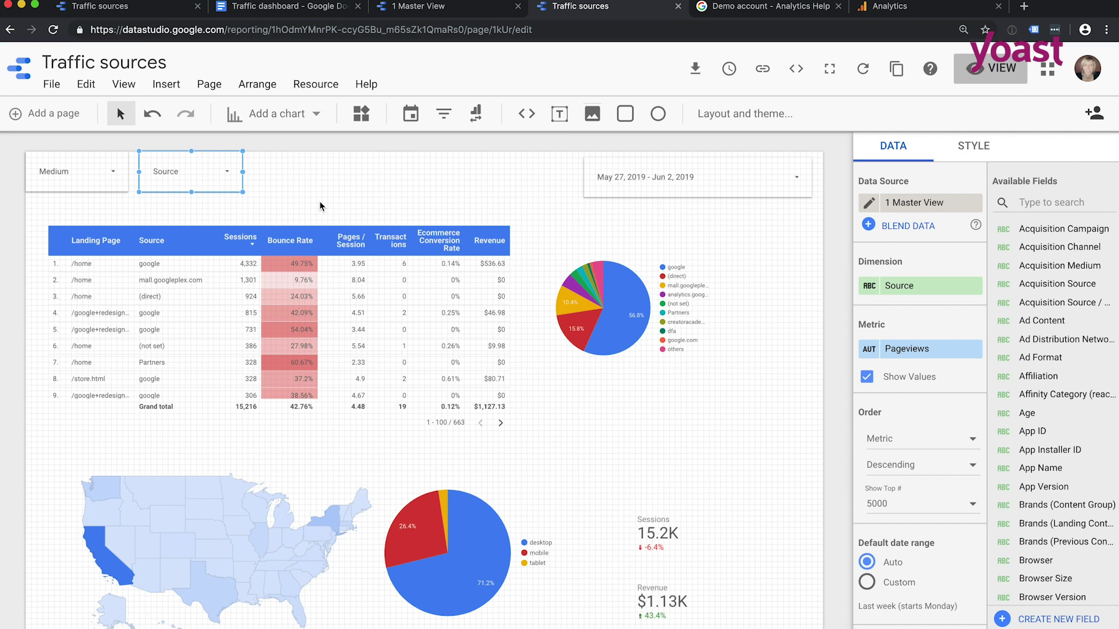
Set the metric of the Source filter control to Sessions
click(909, 348)
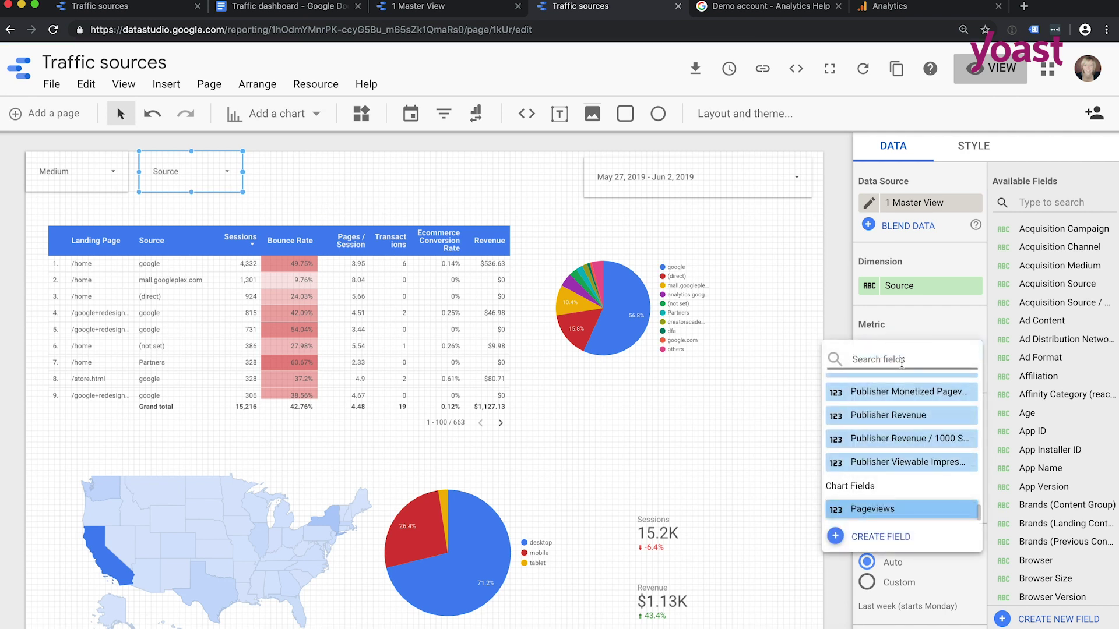
text(sessions)
scroll(894, 440, down, 3)
click(894, 438)
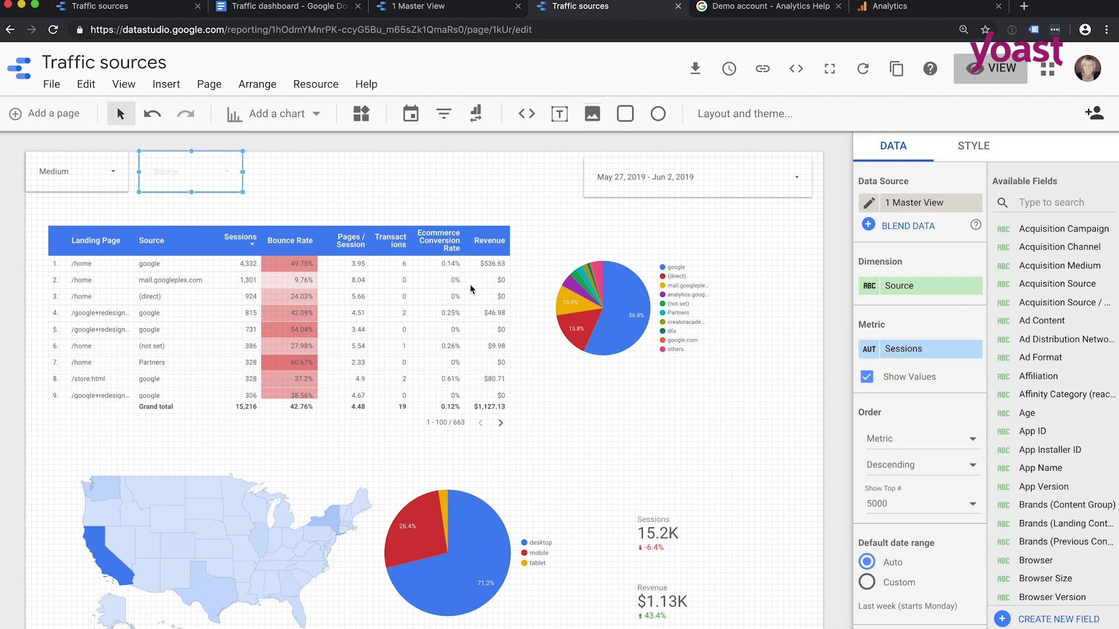
Set the metric of the Medium filter control to Sessions and deselect it
click(101, 185)
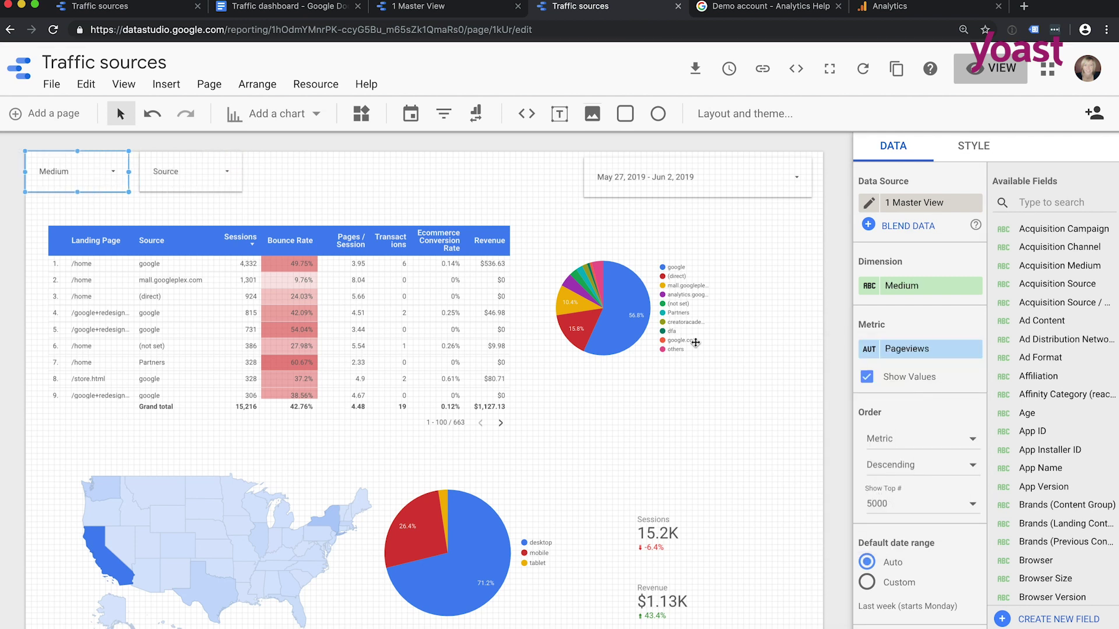
click(918, 350)
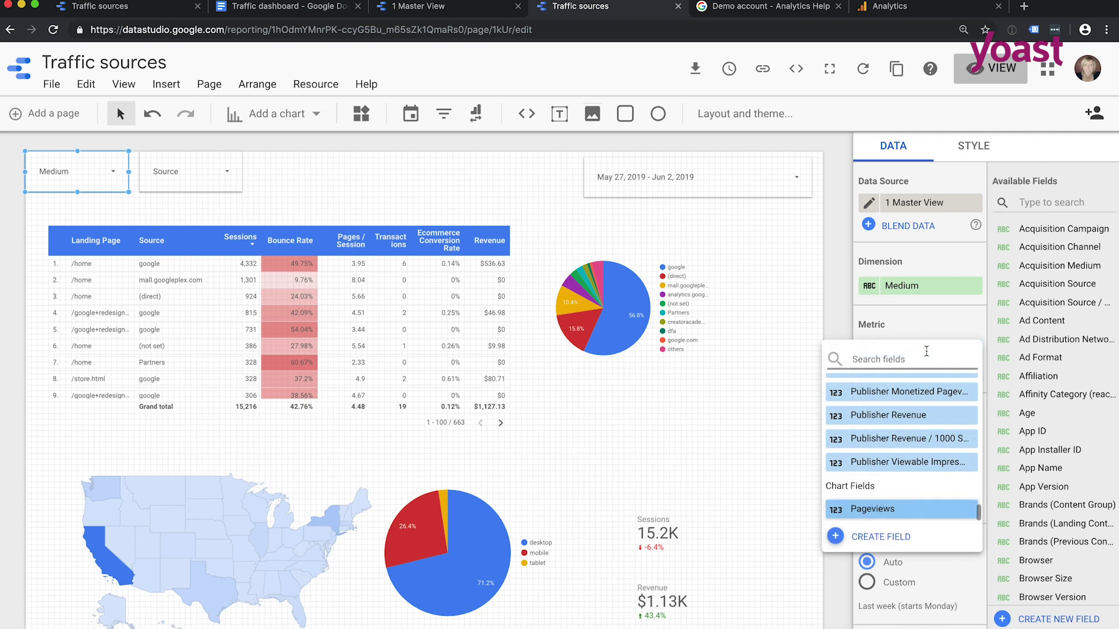
text(sessions)
scroll(882, 450, down, 5)
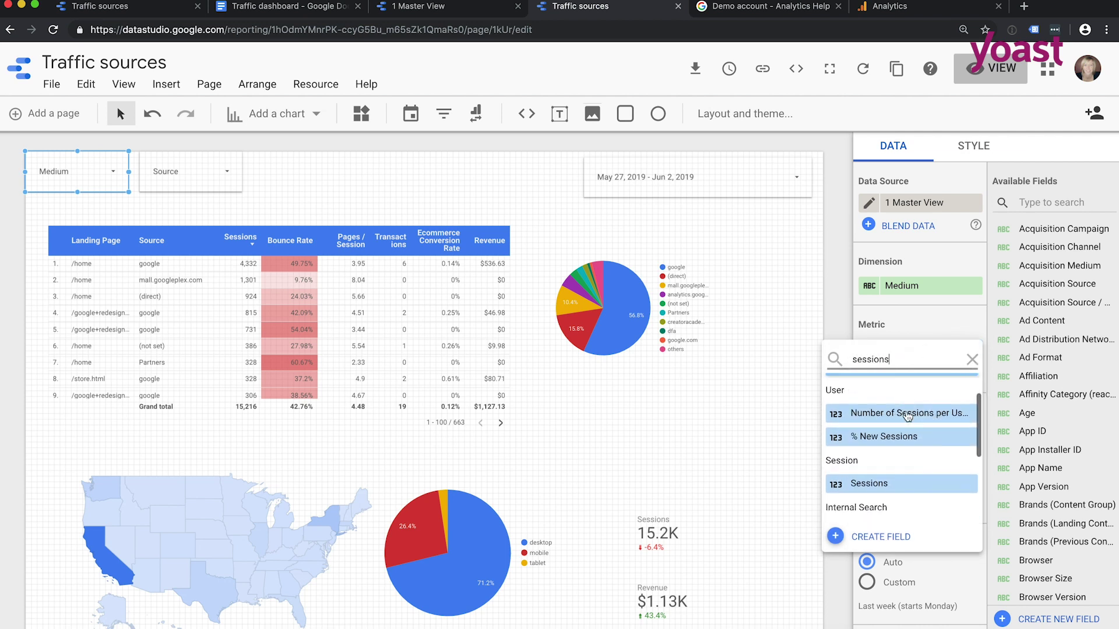
click(881, 452)
click(340, 190)
Duplicate the Source filter control and place the copy to the right of the original in the same row
click(194, 178)
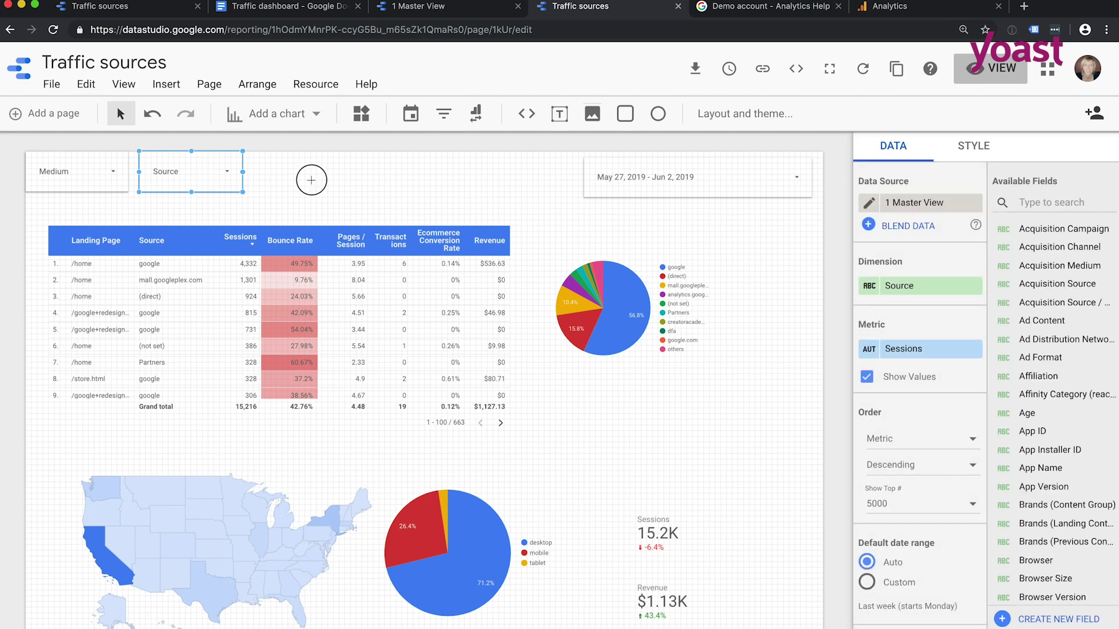
key(ctrl+c)
key(ctrl+v)
drag(191, 175, 306, 171)
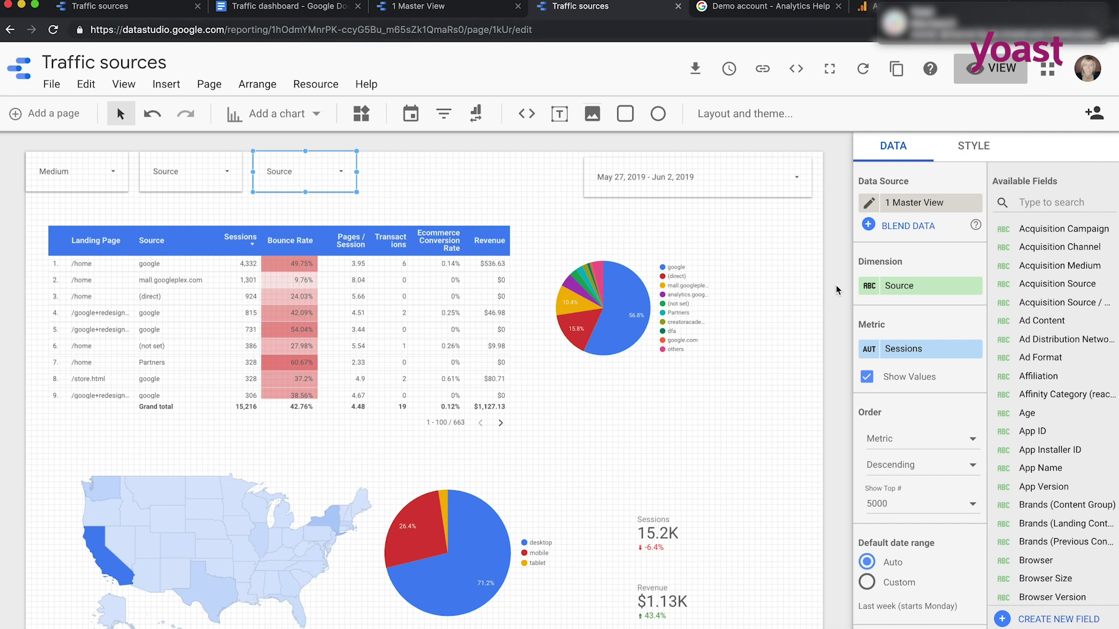
Set the dimension of the third filter control to Campaign and deselect the control
click(909, 286)
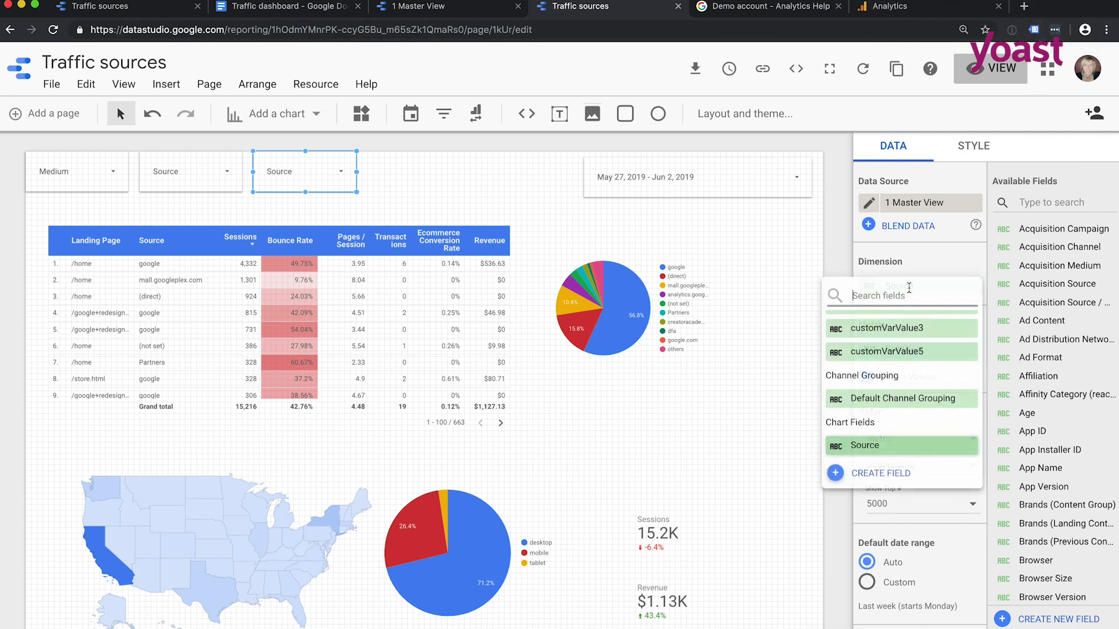
text(campaign)
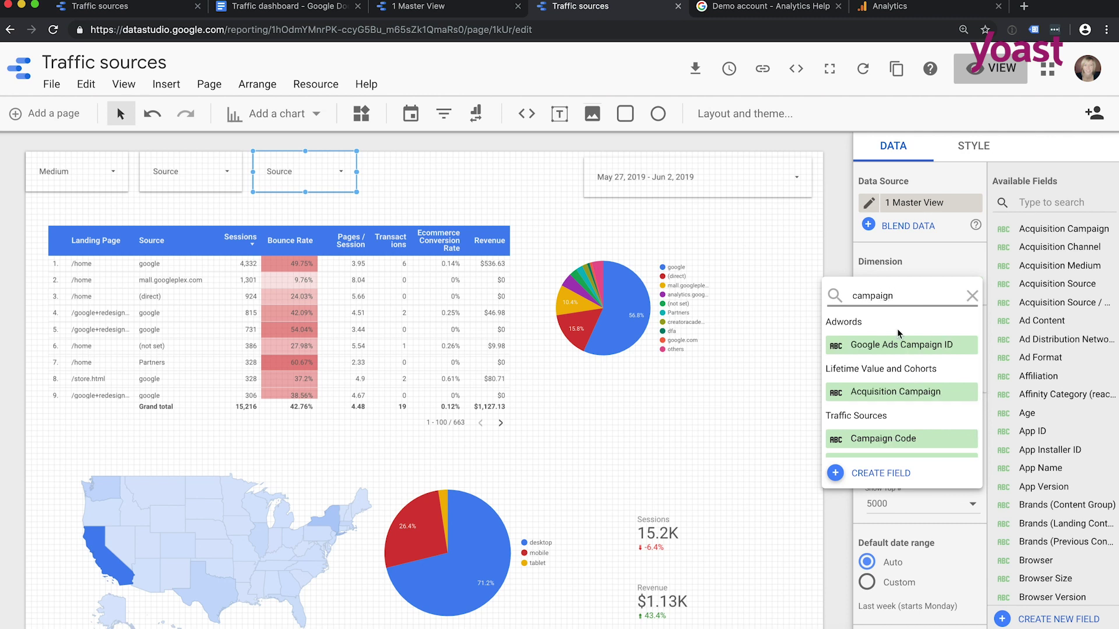
scroll(894, 344, down, 1)
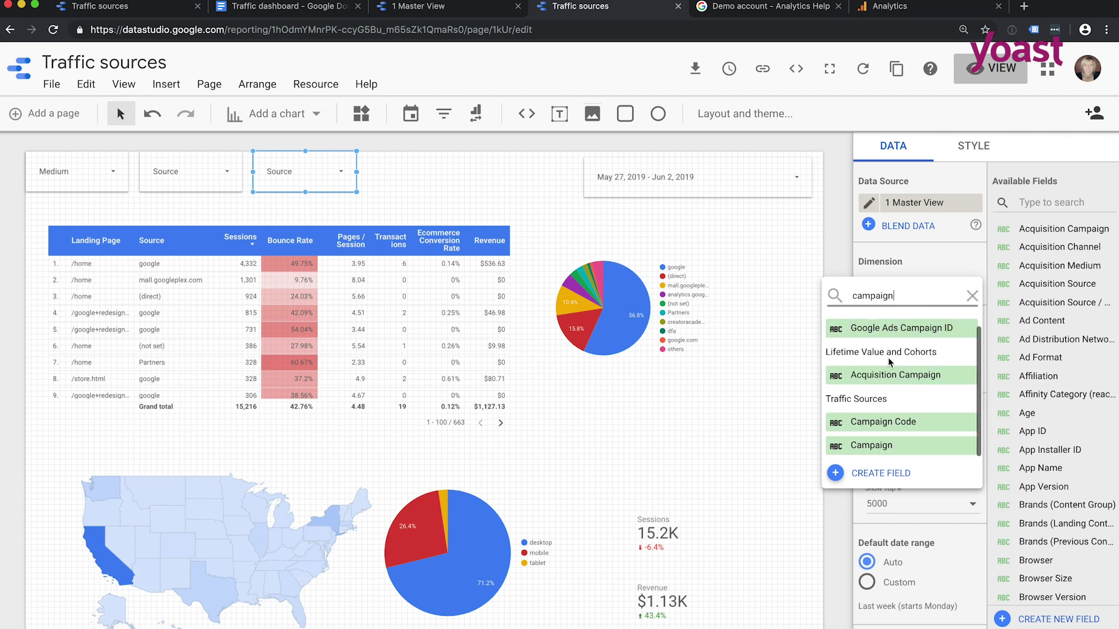
click(878, 445)
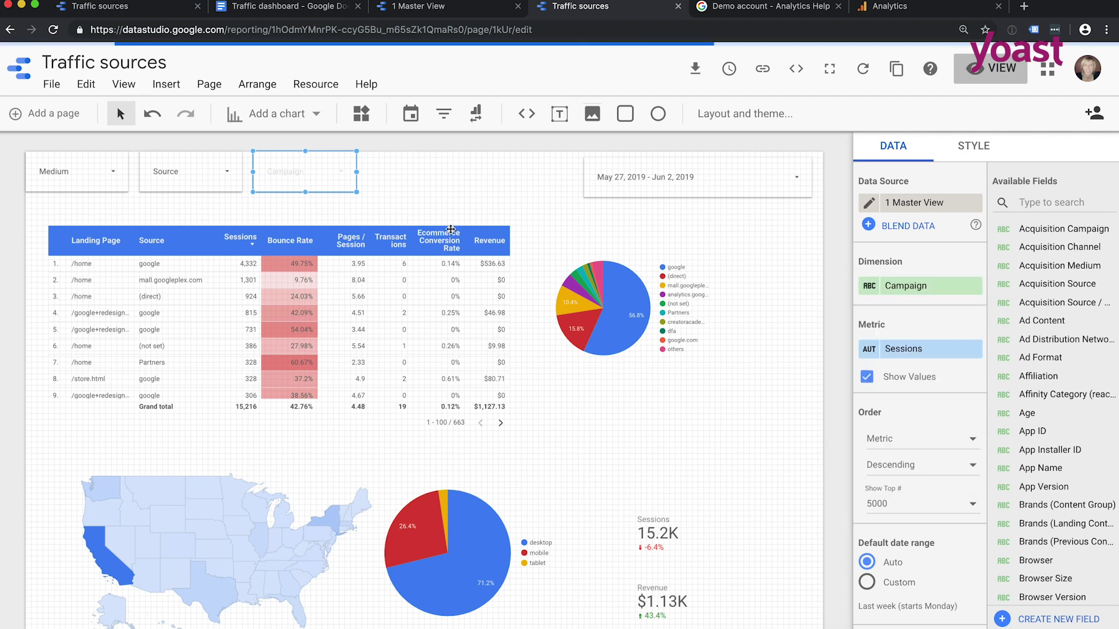
click(520, 191)
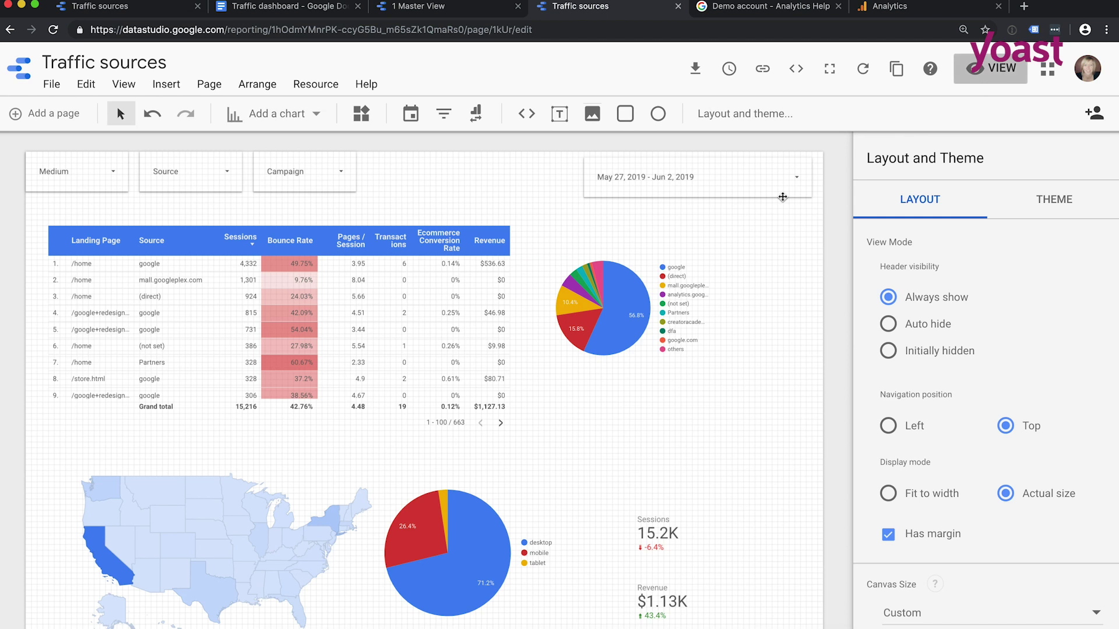
Switch the report to view mode and look over the whole dashboard page
click(998, 70)
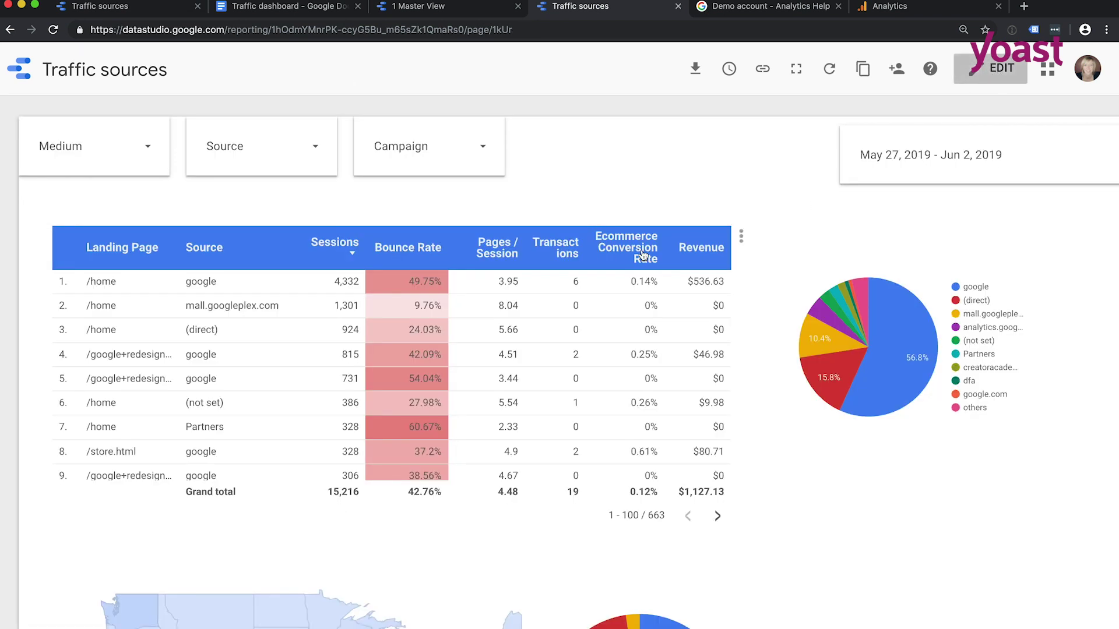
scroll(643, 256, down, 1)
scroll(643, 257, down, 5)
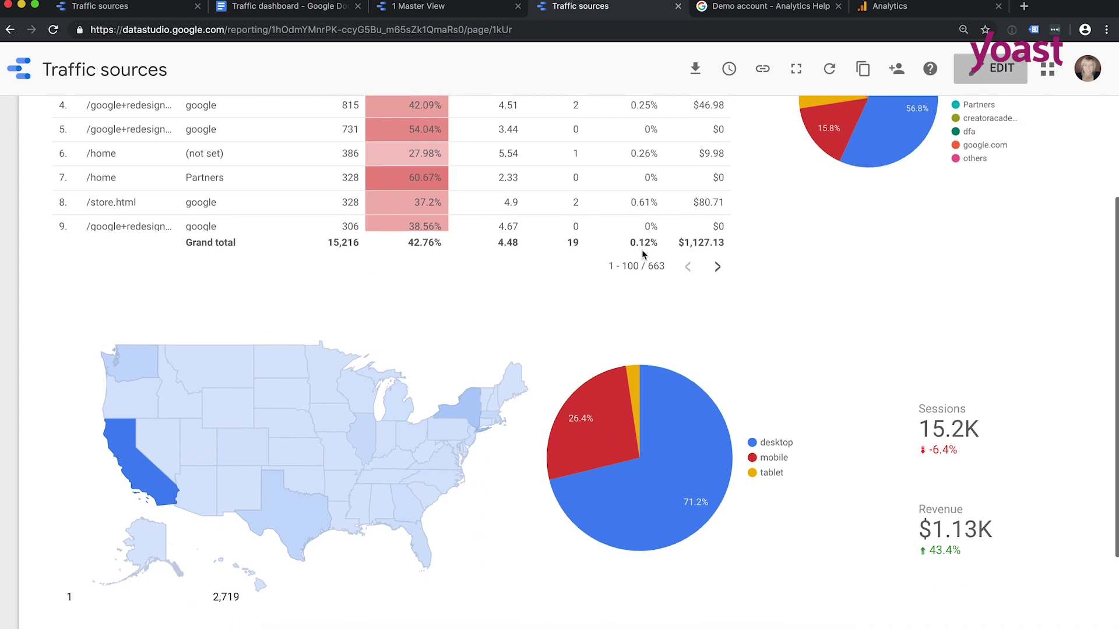
scroll(642, 255, up, 6)
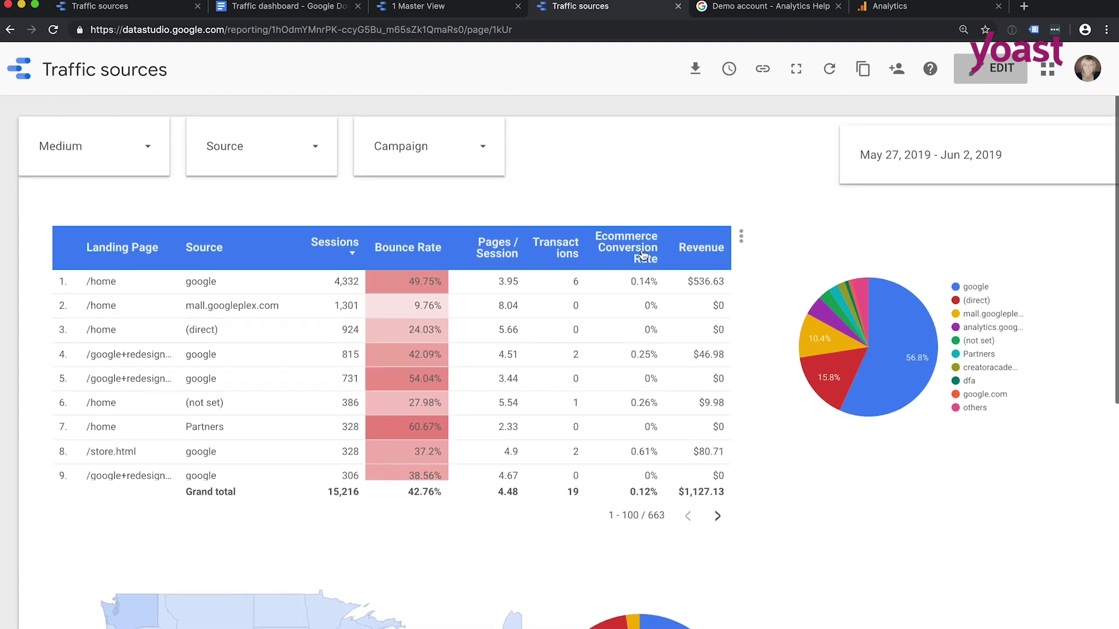
Filter the dashboard to the organic medium only using the Medium filter control
click(147, 149)
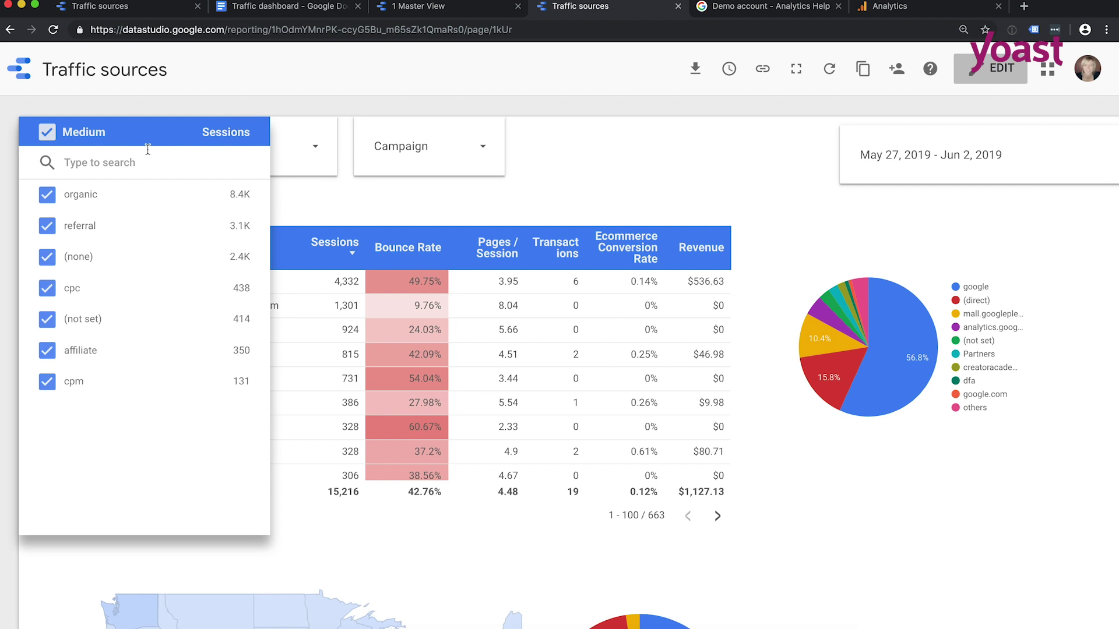
click(46, 136)
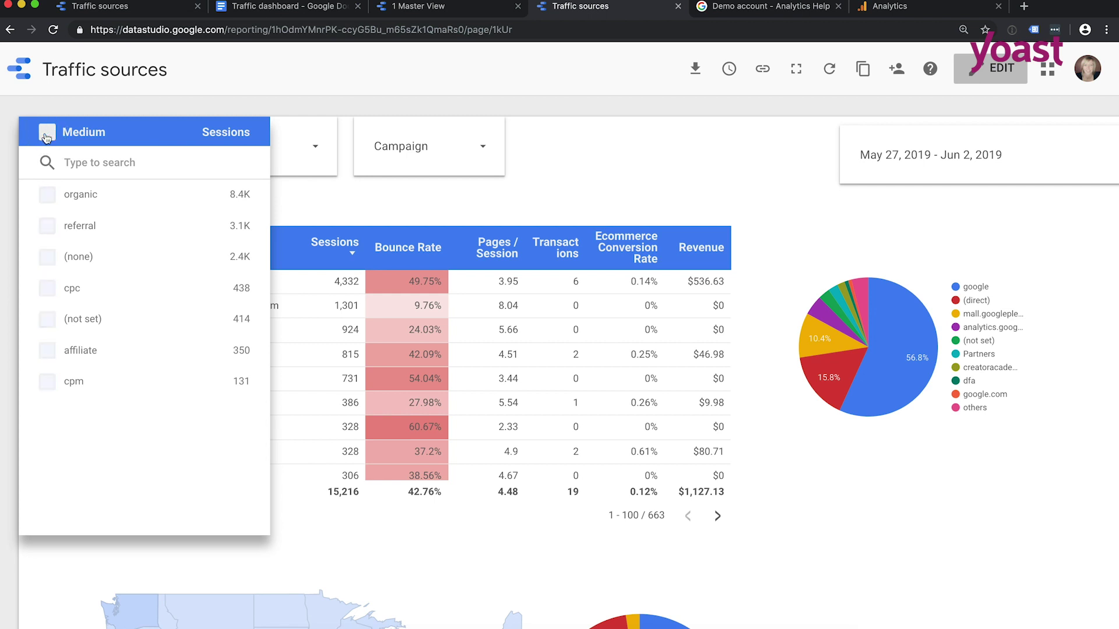
click(47, 194)
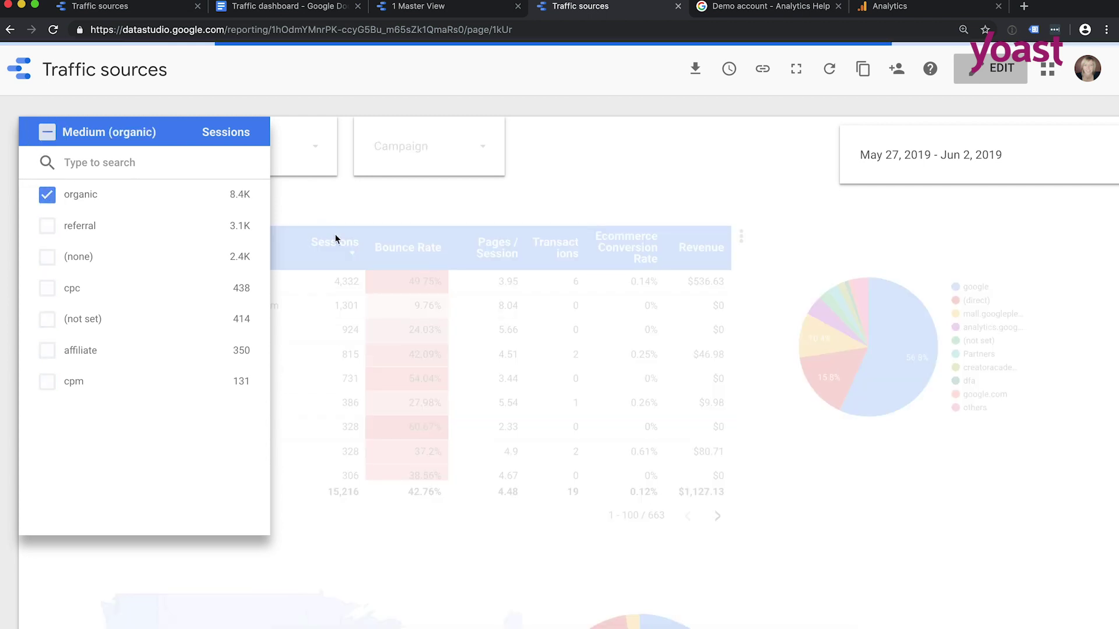
click(582, 174)
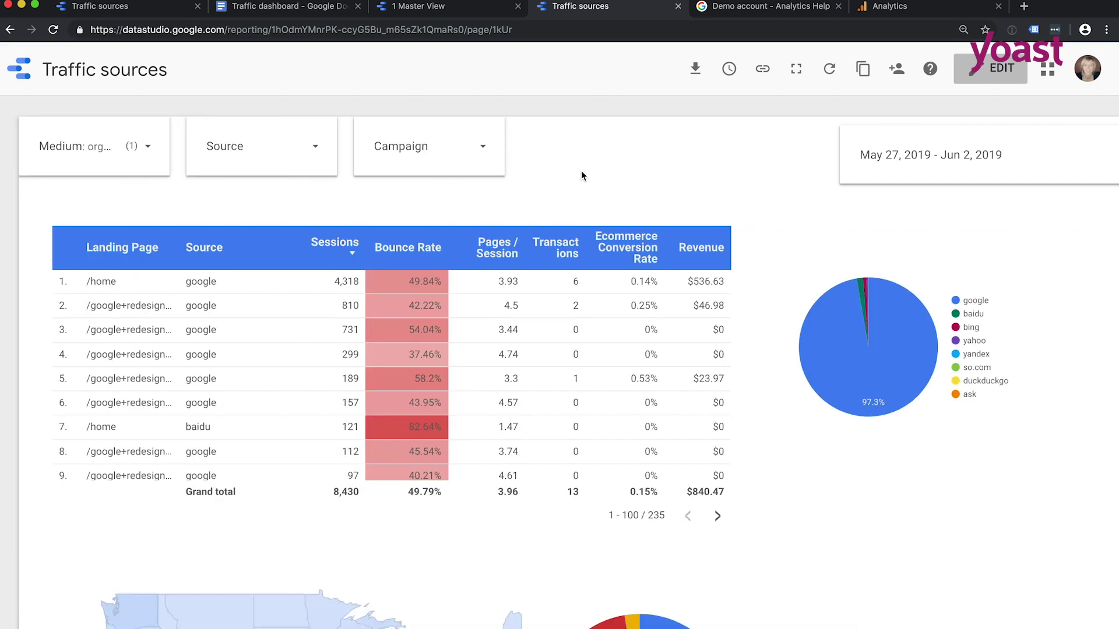
Examine the table, pie charts, map and scorecards of the dashboard filtered to organic traffic
scroll(345, 373, down, 1)
scroll(345, 372, down, 5)
scroll(346, 373, up, 6)
scroll(859, 519, down, 1)
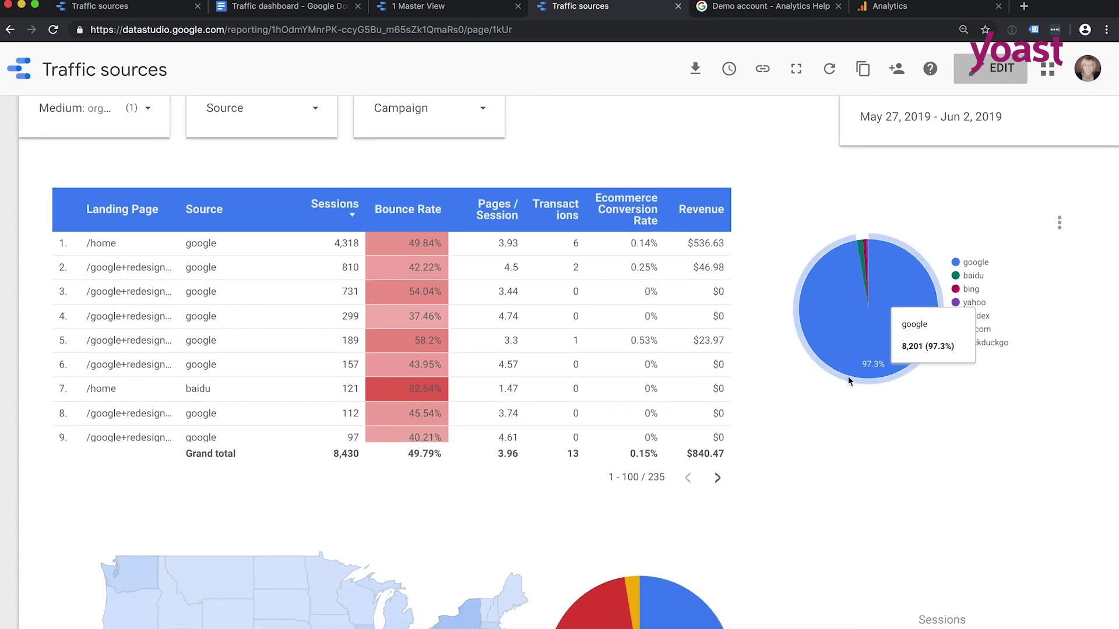
scroll(824, 431, down, 1)
scroll(824, 431, down, 2)
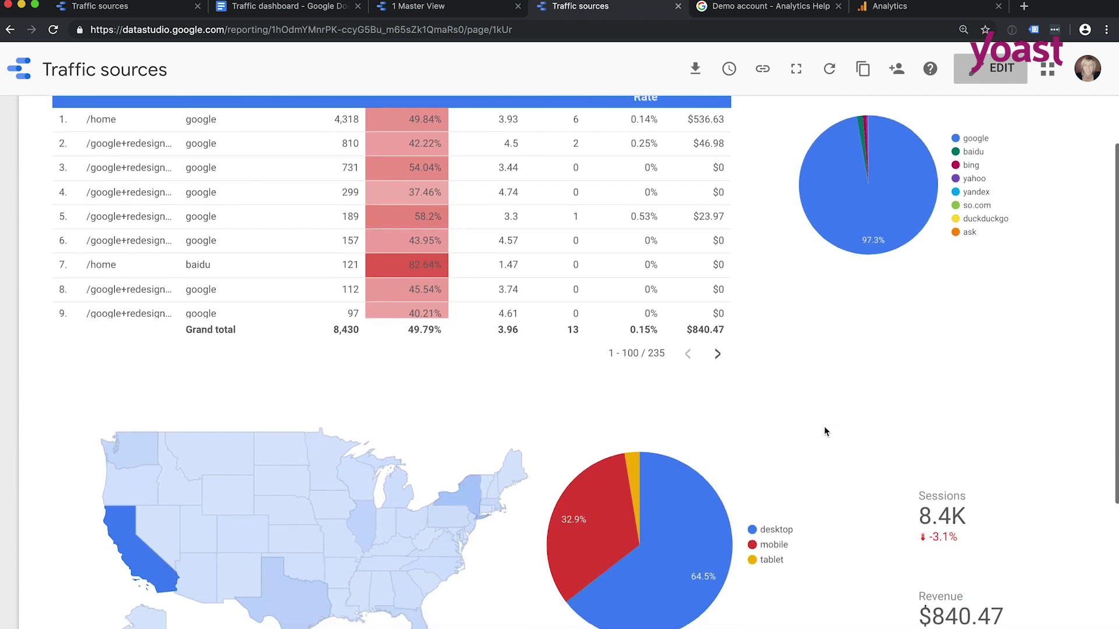
scroll(824, 431, down, 2)
scroll(824, 431, up, 6)
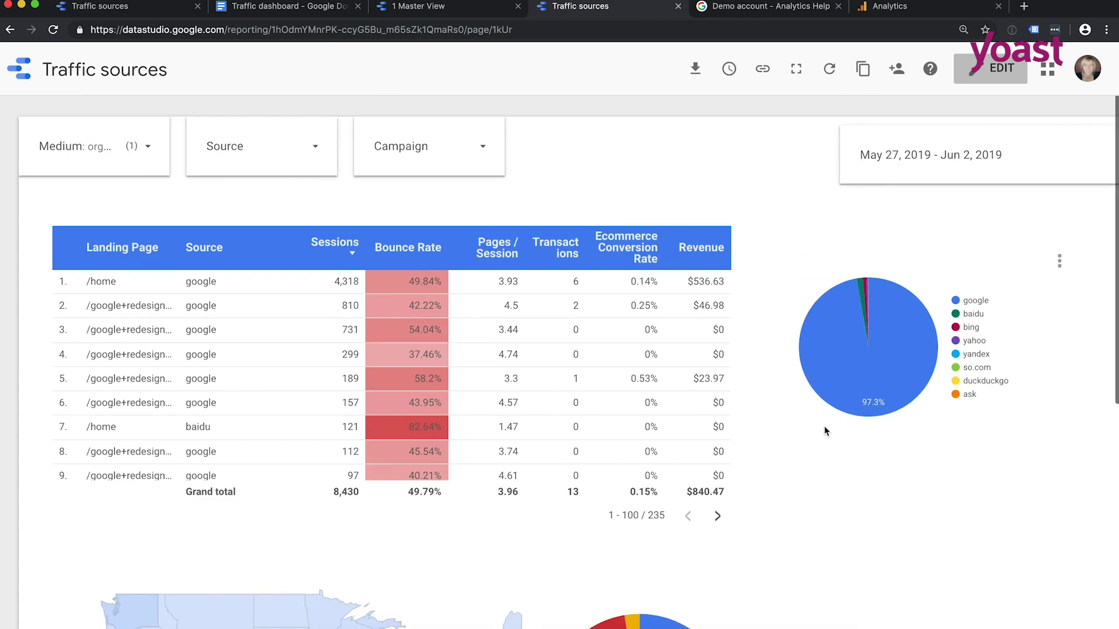
Reset the Medium filter control so that all mediums are selected again
click(147, 153)
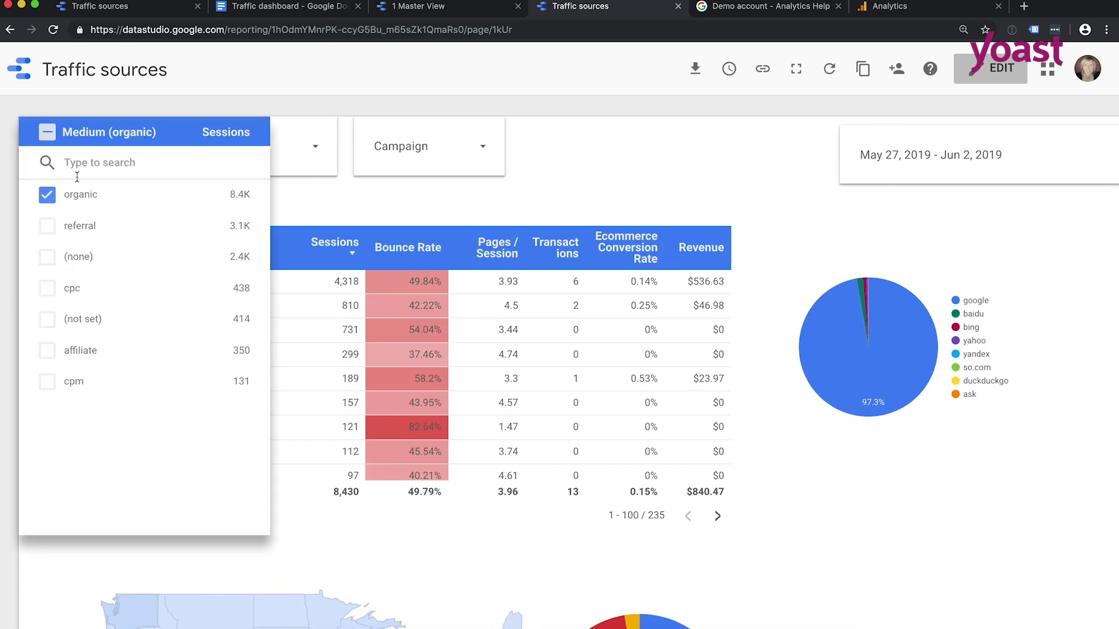
click(48, 134)
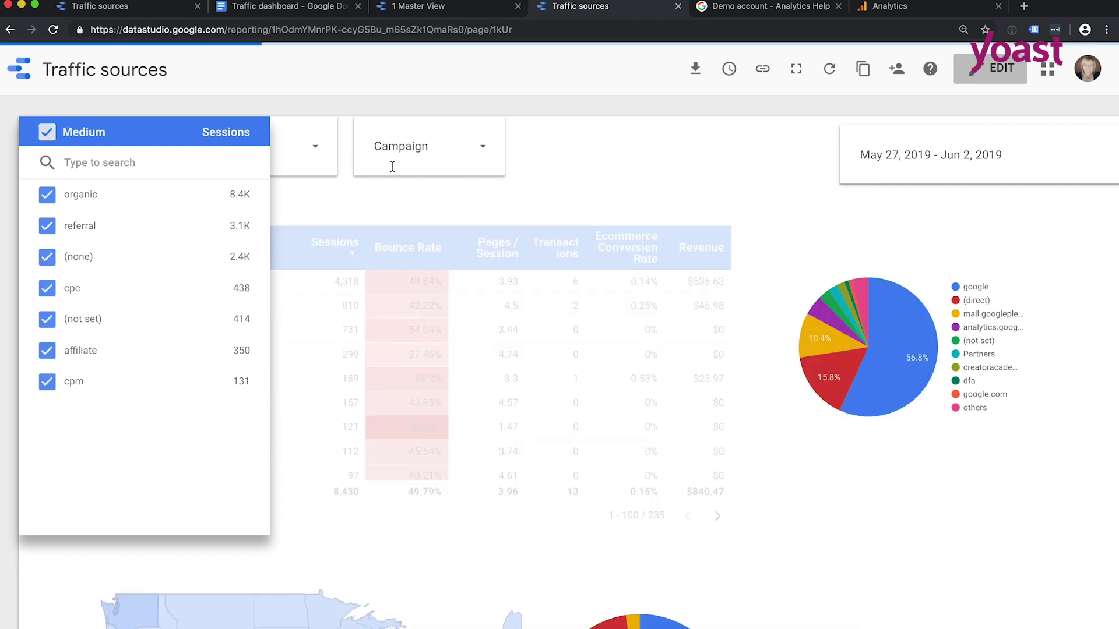
click(639, 185)
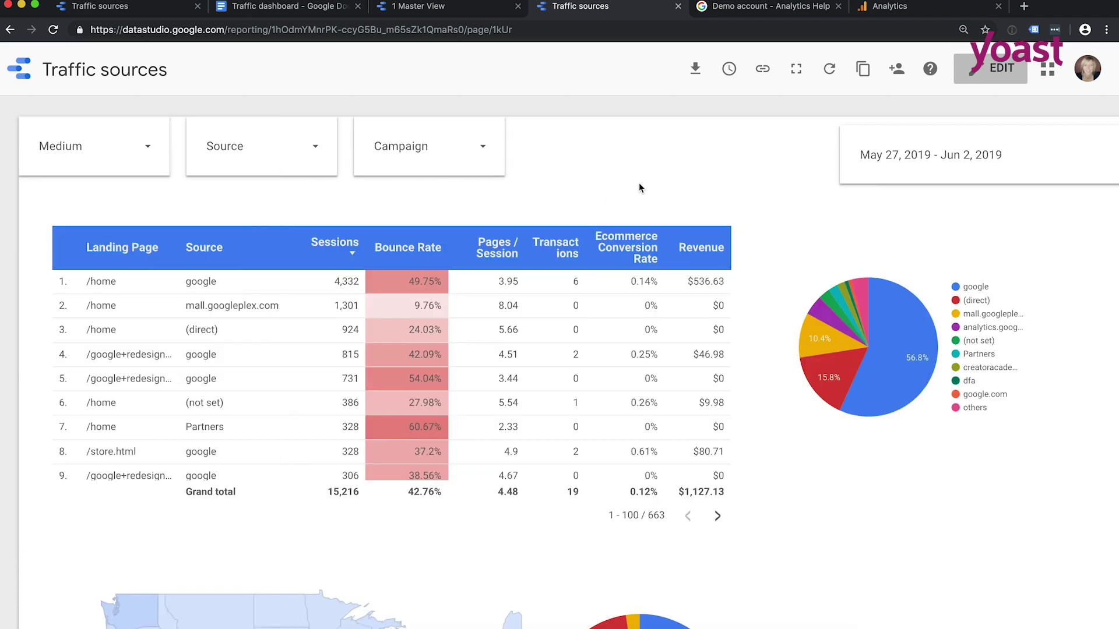
View the report's options for sharing with others and close them without adding anyone
click(905, 75)
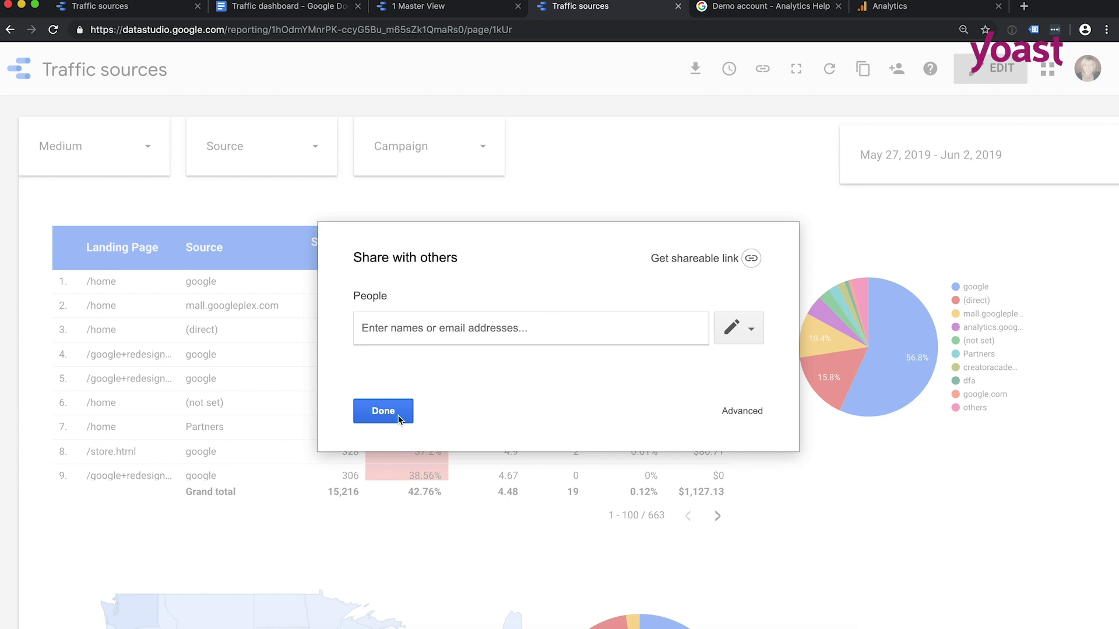
click(399, 420)
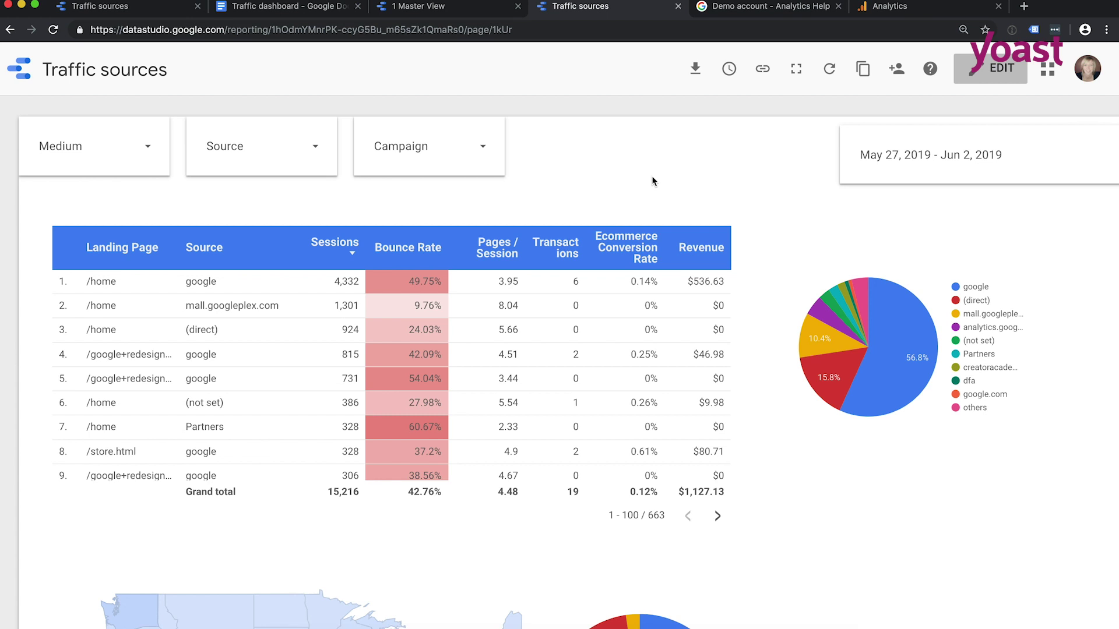